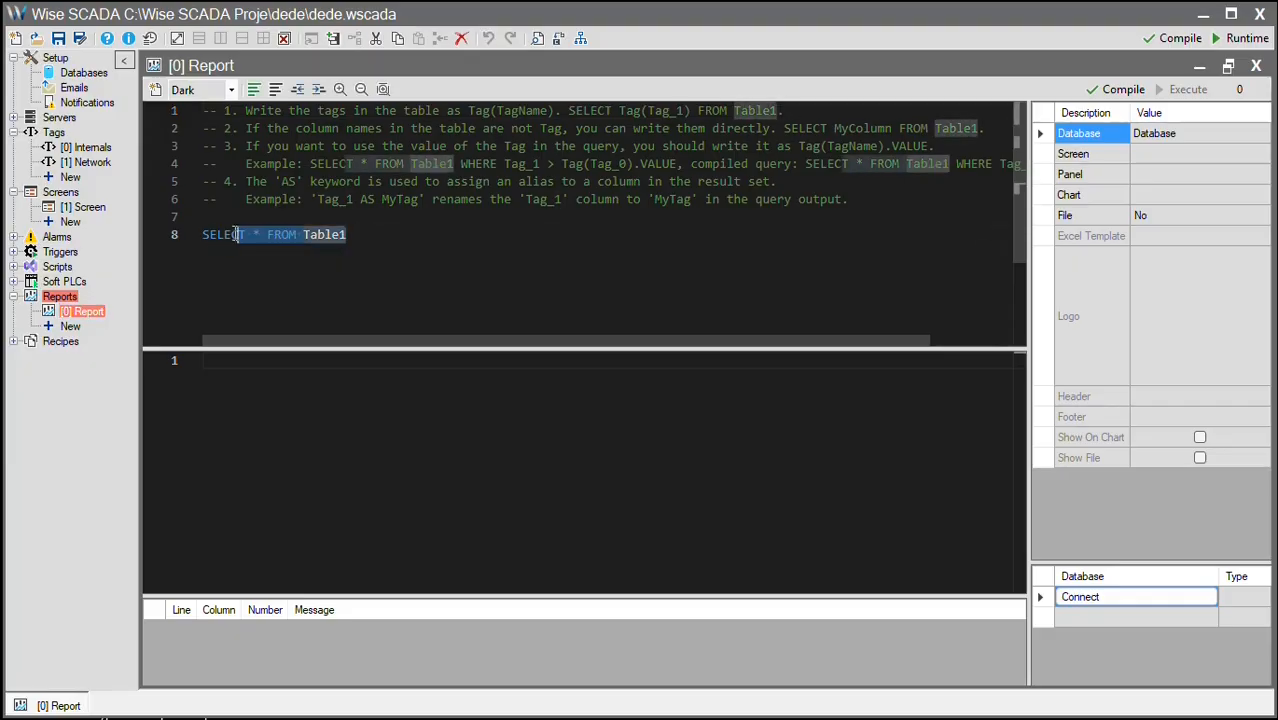
- Compile and execute the report query SELECT * FROM Table1, enlarge the results area and show the last rows
{"action": "left_click", "coordinate": [381, 236]}
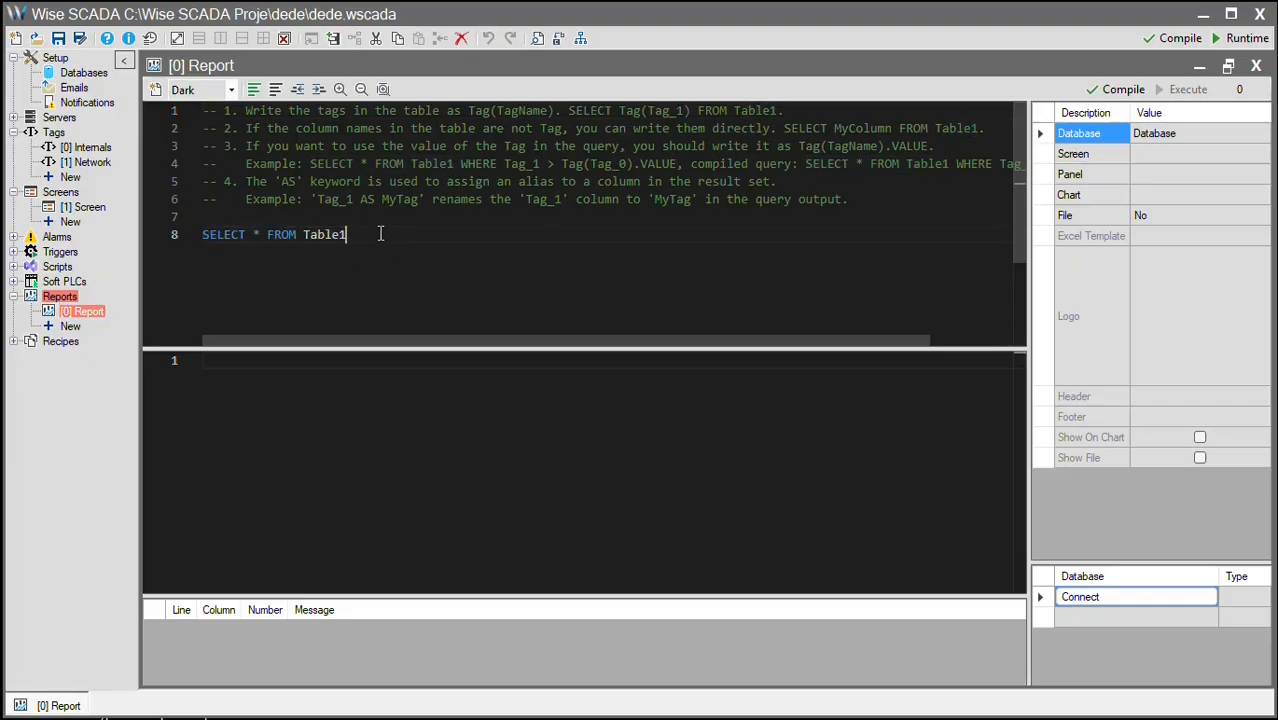
{"action": "left_click", "coordinate": [1123, 90]}
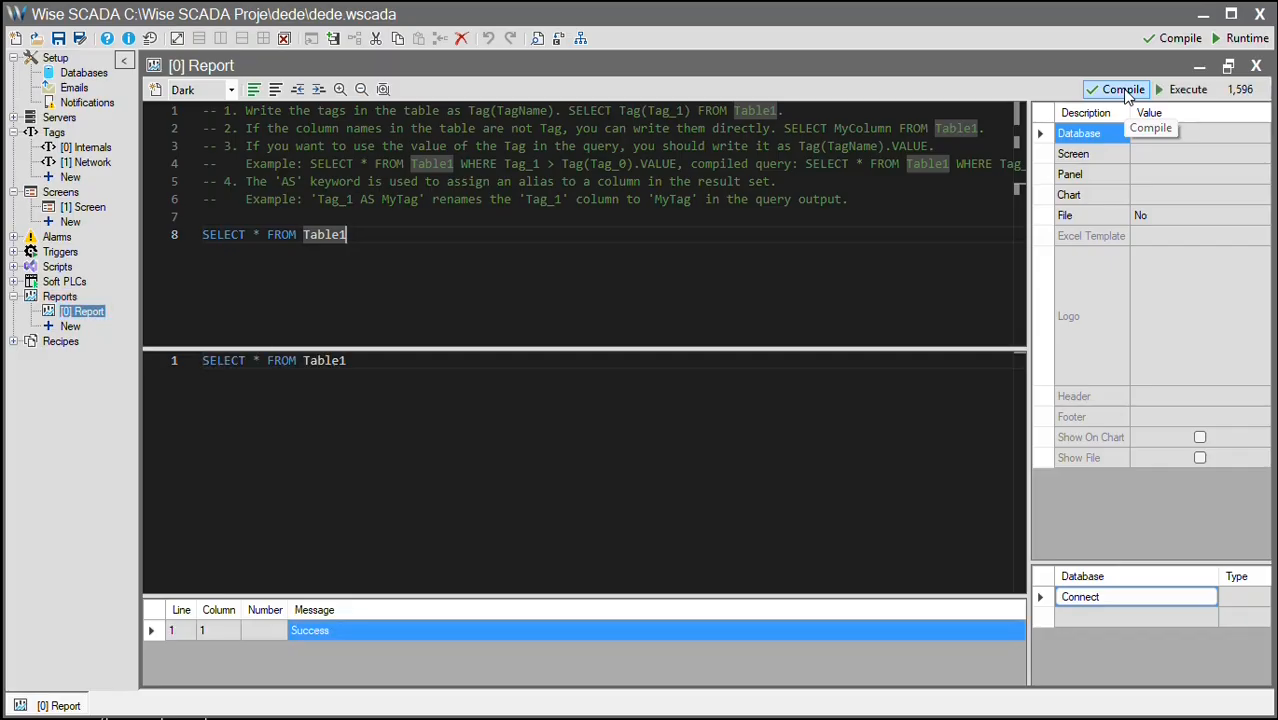
{"action": "left_click", "coordinate": [1186, 90]}
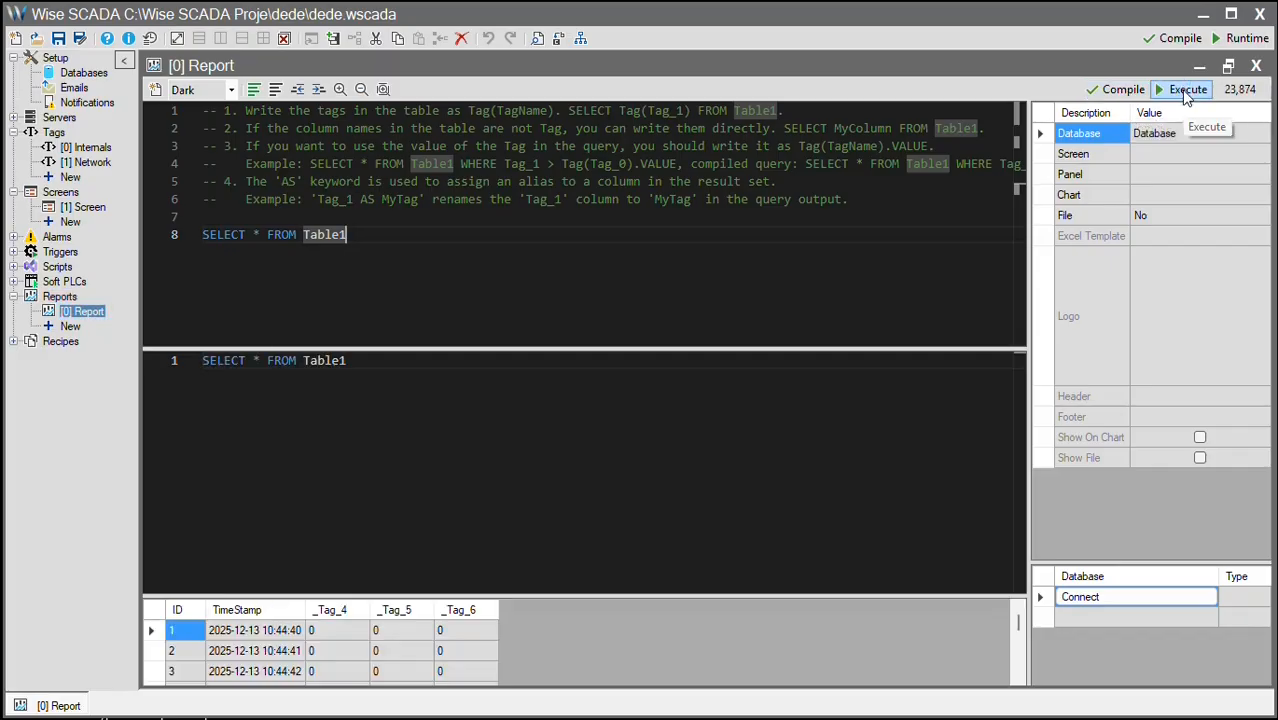
{"action": "left_click_drag", "start_coordinate": [640, 597], "coordinate": [620, 459]}
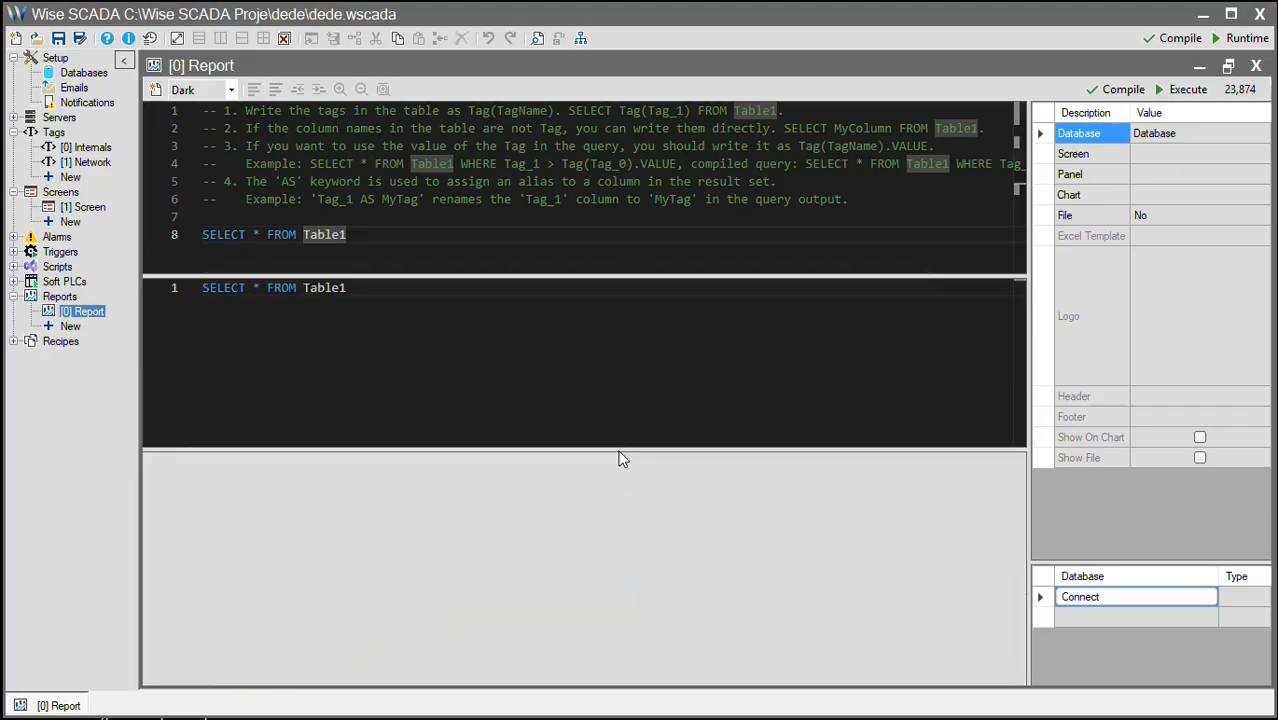
{"action": "left_click_drag", "start_coordinate": [1016, 482], "coordinate": [1035, 680]}
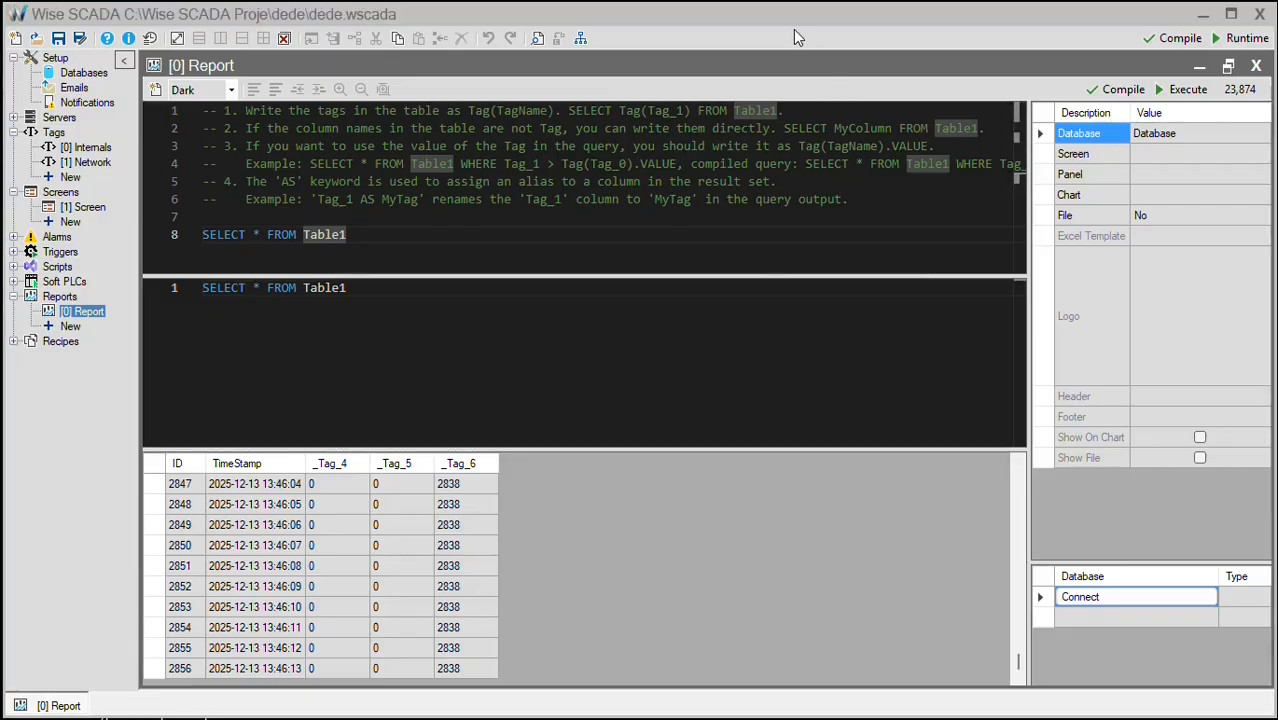
- Open the Databases setup, review the type options for database 0 and choose SQLite
{"action": "left_click", "coordinate": [84, 72]}
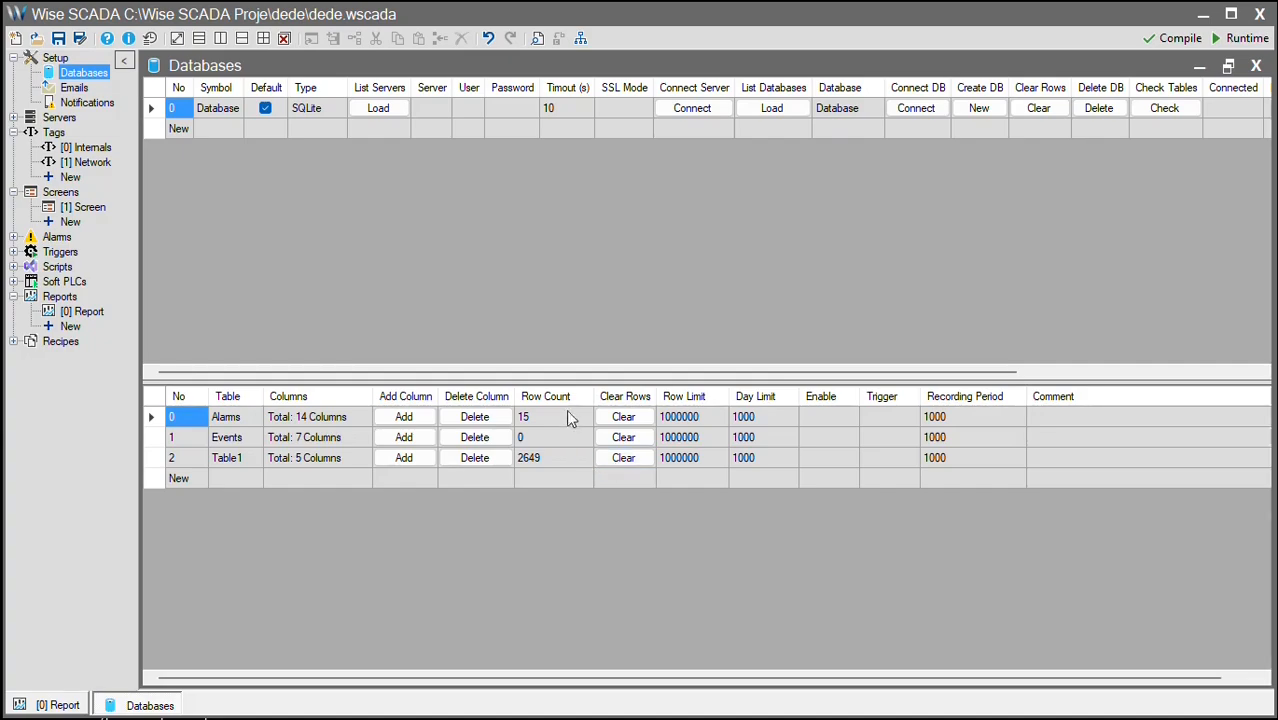
{"action": "left_click", "coordinate": [310, 108]}
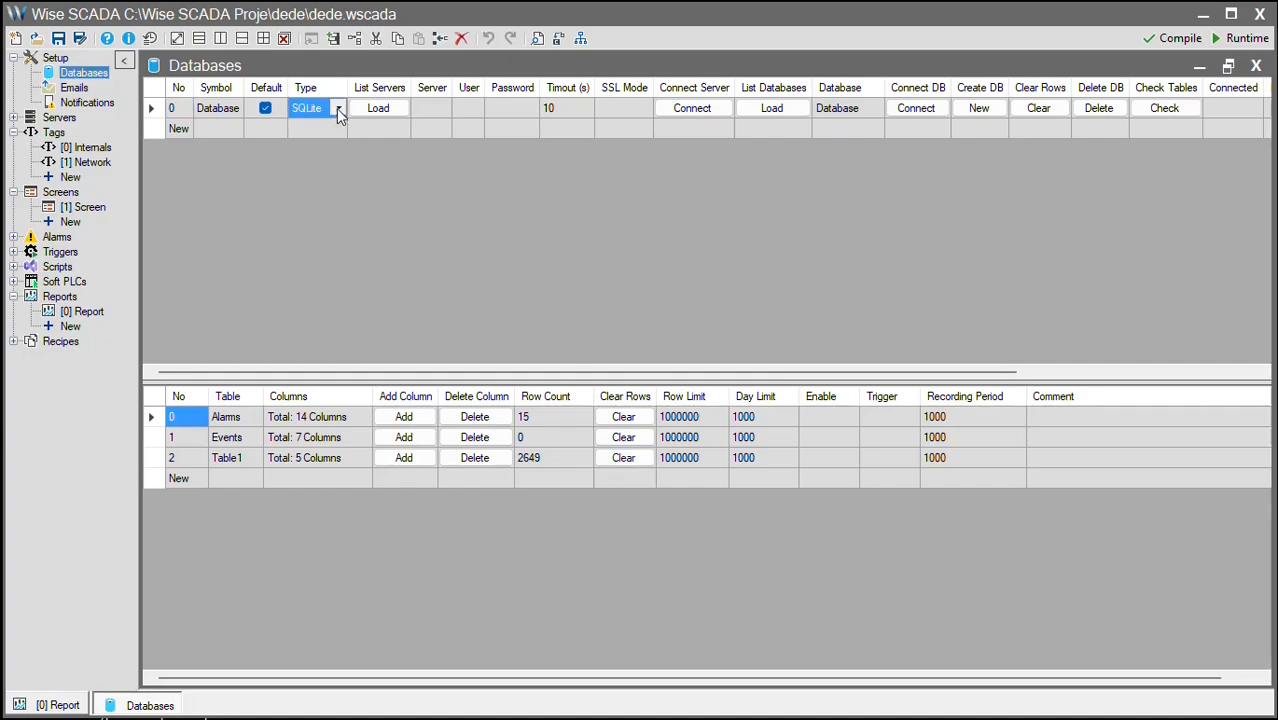
{"action": "left_click", "coordinate": [338, 108]}
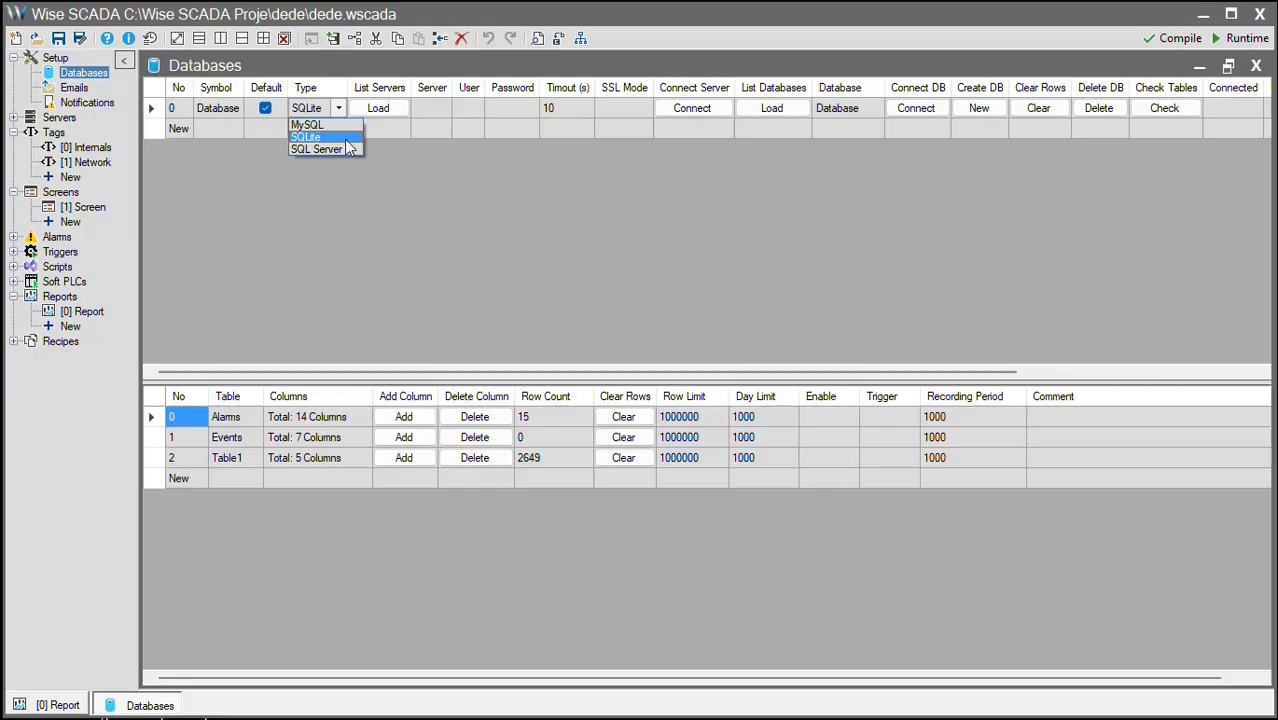
{"action": "left_click", "coordinate": [344, 139]}
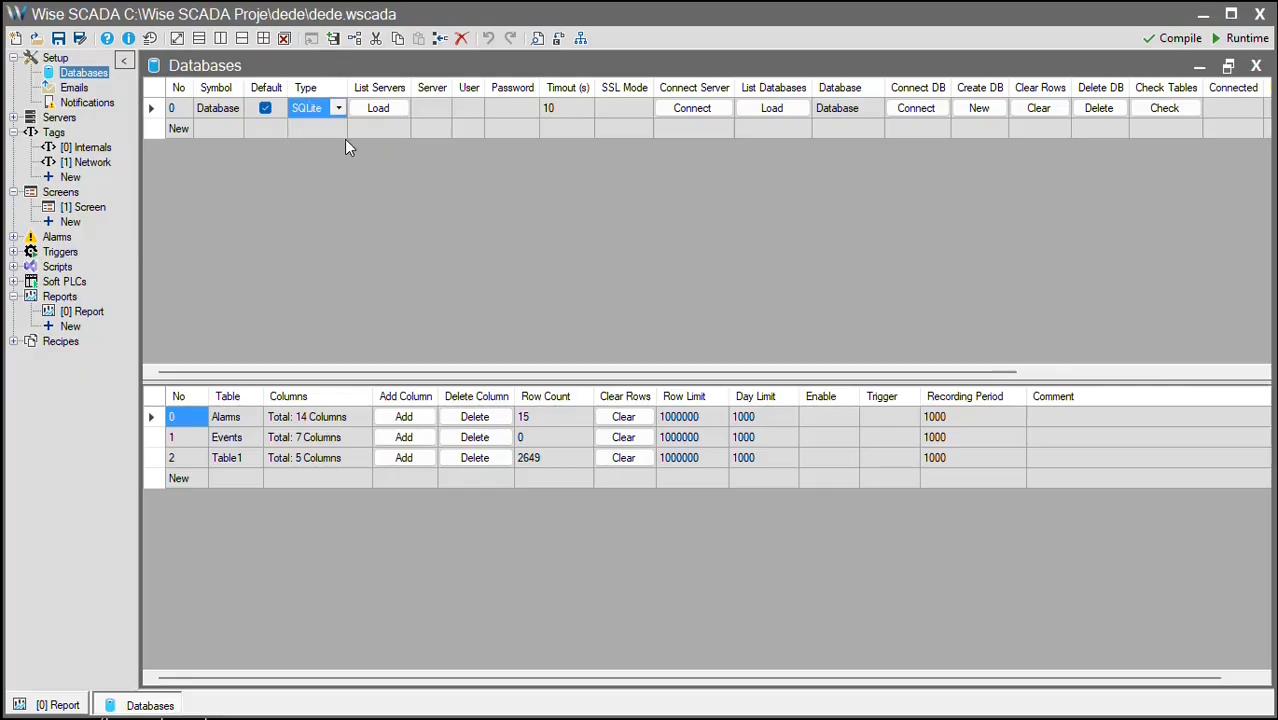
- Switch to File Explorer and locate the Database.sqlite file in the dede project's SQLite folder, returning to Wise SCADA
{"action": "left_click", "coordinate": [427, 107]}
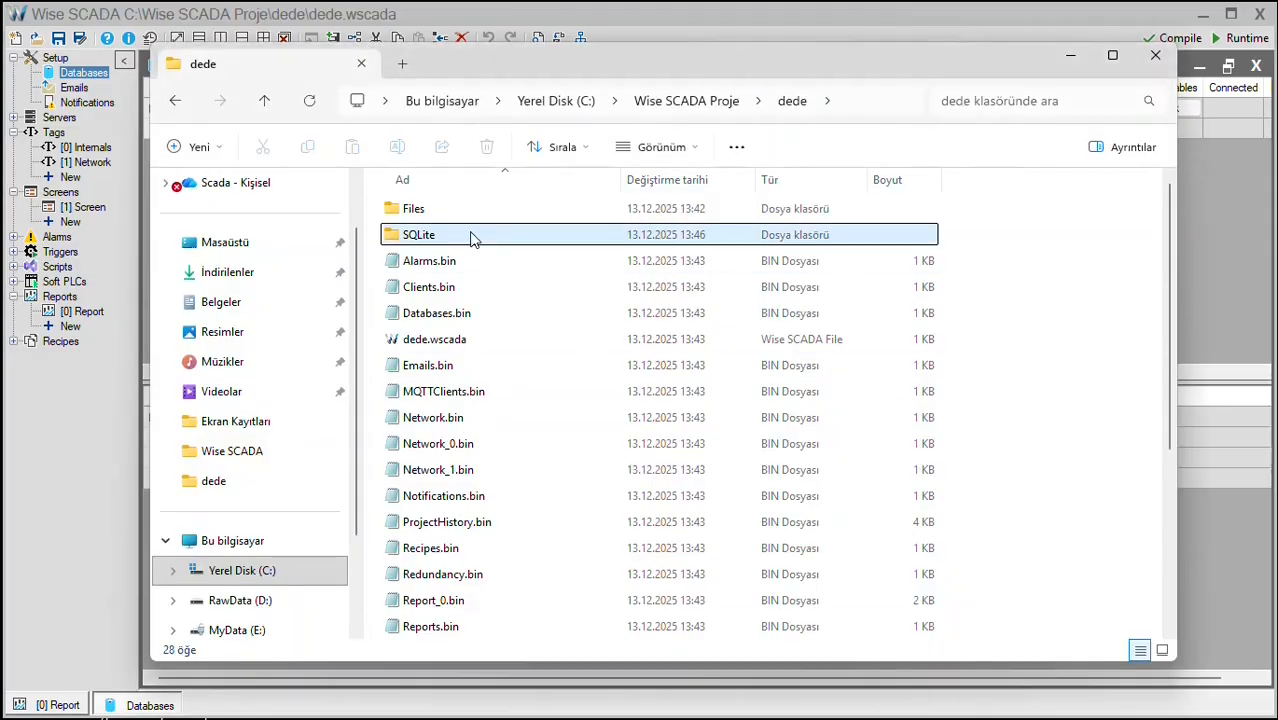
{"action": "left_click", "coordinate": [460, 234]}
{"action": "double_click", "coordinate": [458, 235]}
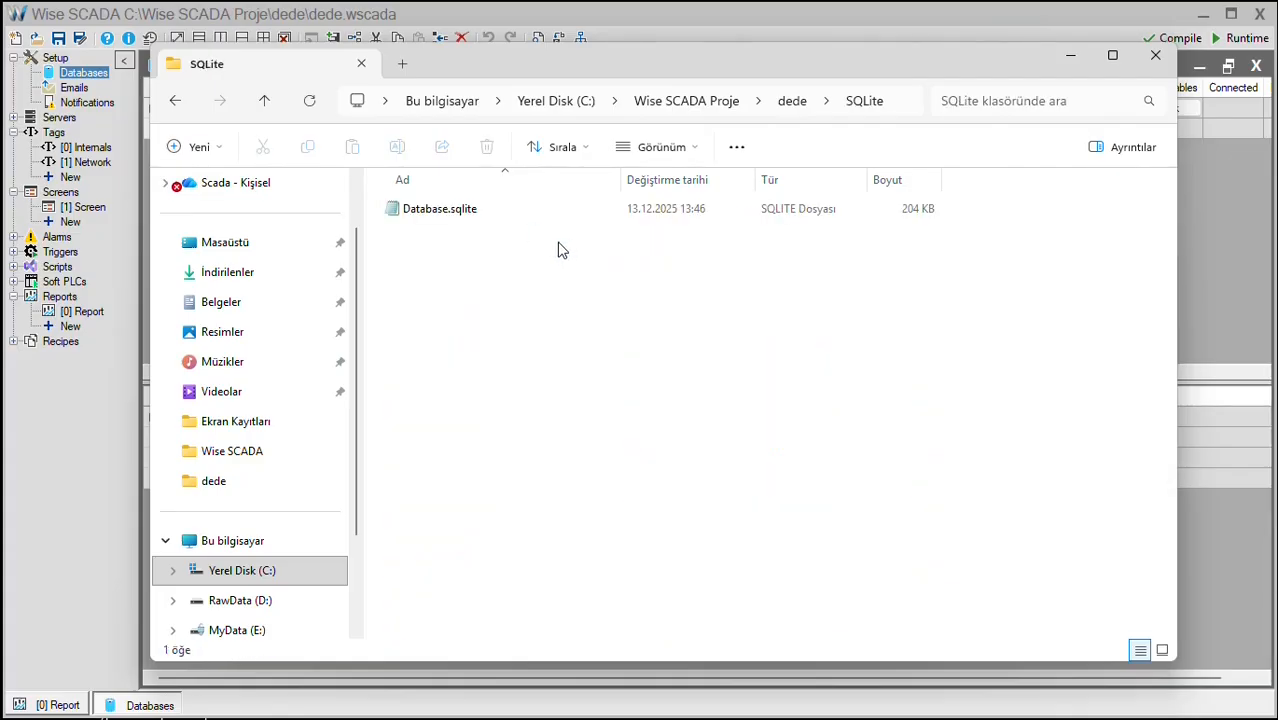
{"action": "left_click", "coordinate": [459, 219]}
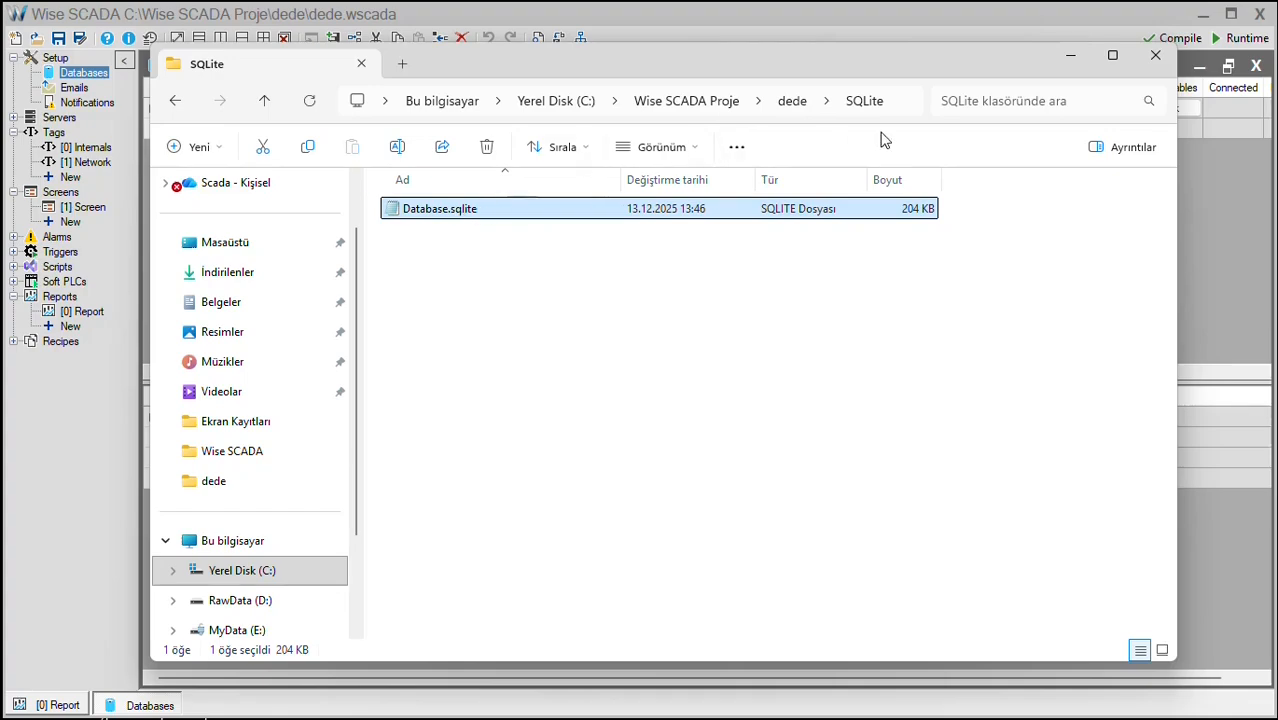
{"action": "left_click", "coordinate": [517, 20]}
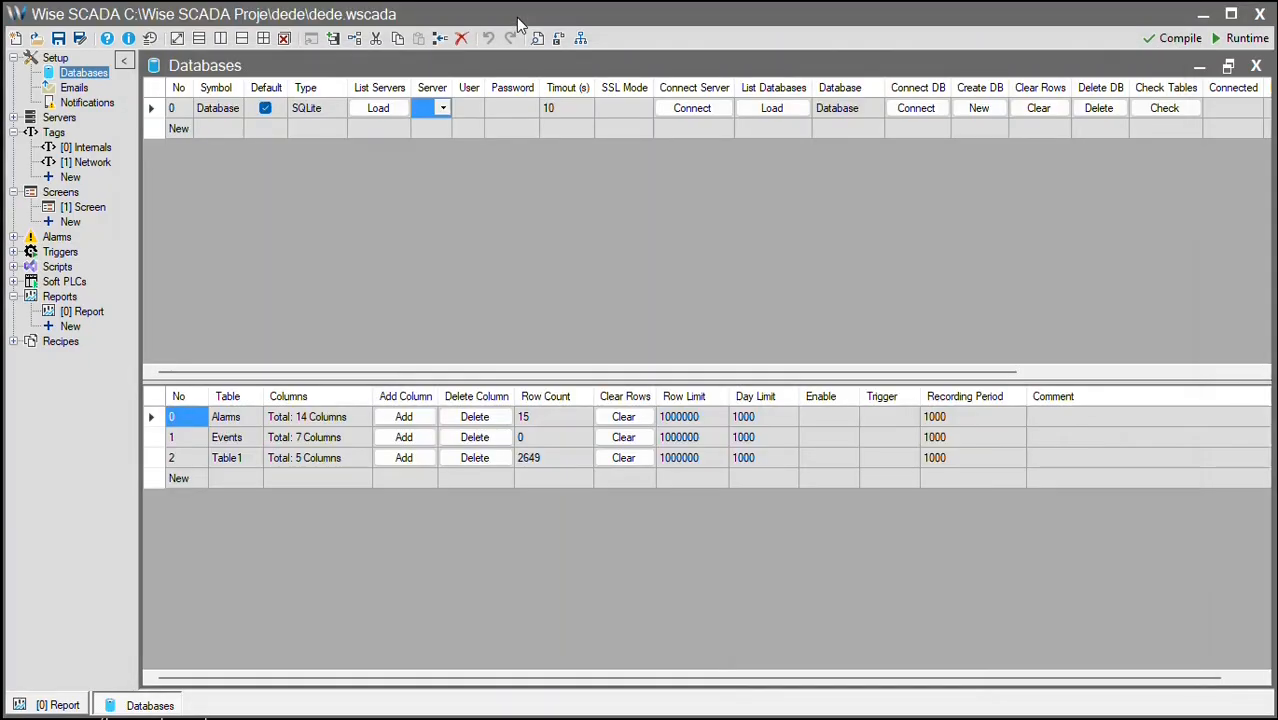
- Review the available database types and connection fields of database 0, and close the Databases setup
{"action": "left_click", "coordinate": [340, 108]}
{"action": "left_click", "coordinate": [339, 109]}
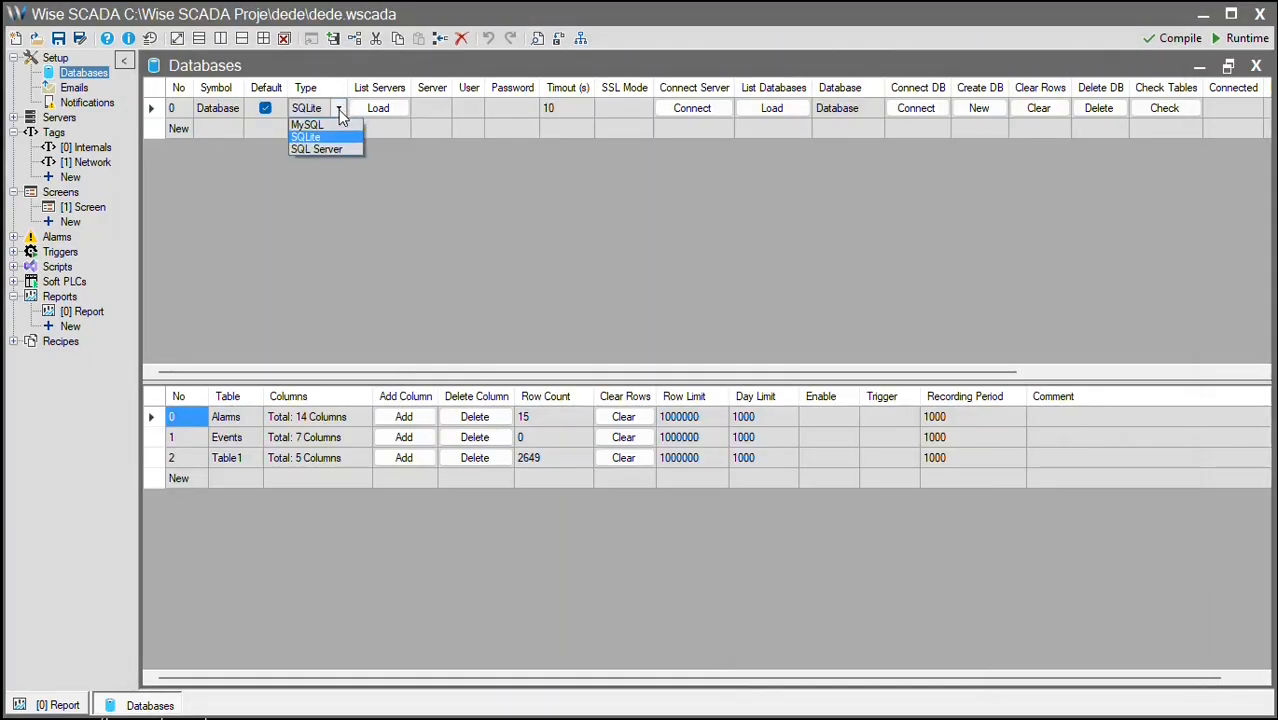
{"action": "left_click", "coordinate": [341, 113]}
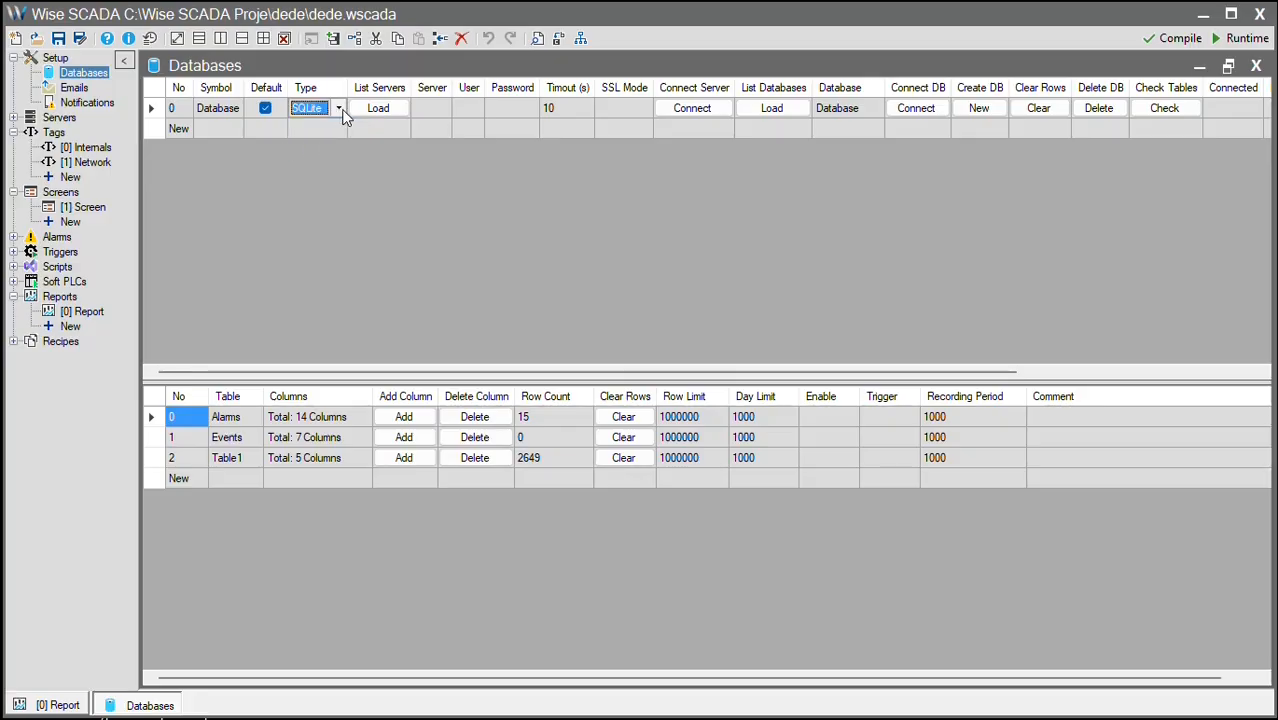
{"action": "left_click", "coordinate": [467, 110]}
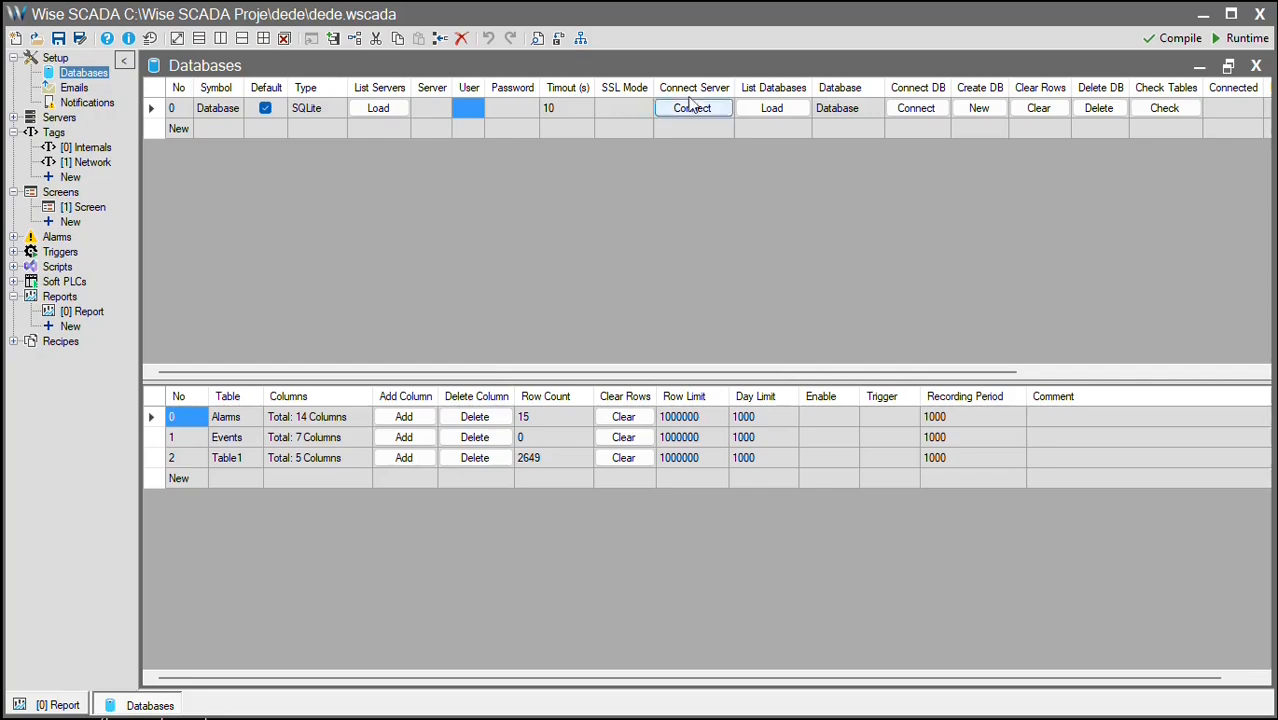
{"action": "left_click", "coordinate": [1256, 66]}
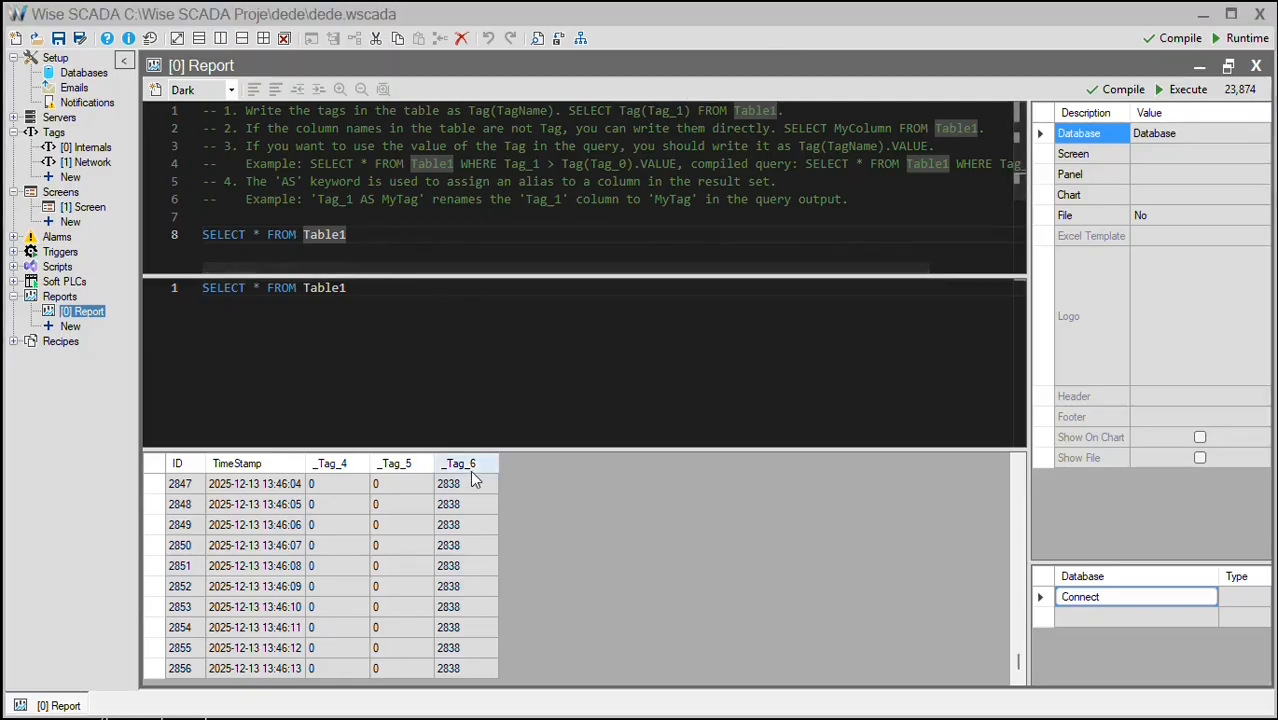
- Open screen 1 and bring up the function editor for the Create Report button's Mouse Down event
{"action": "double_click", "coordinate": [83, 207]}
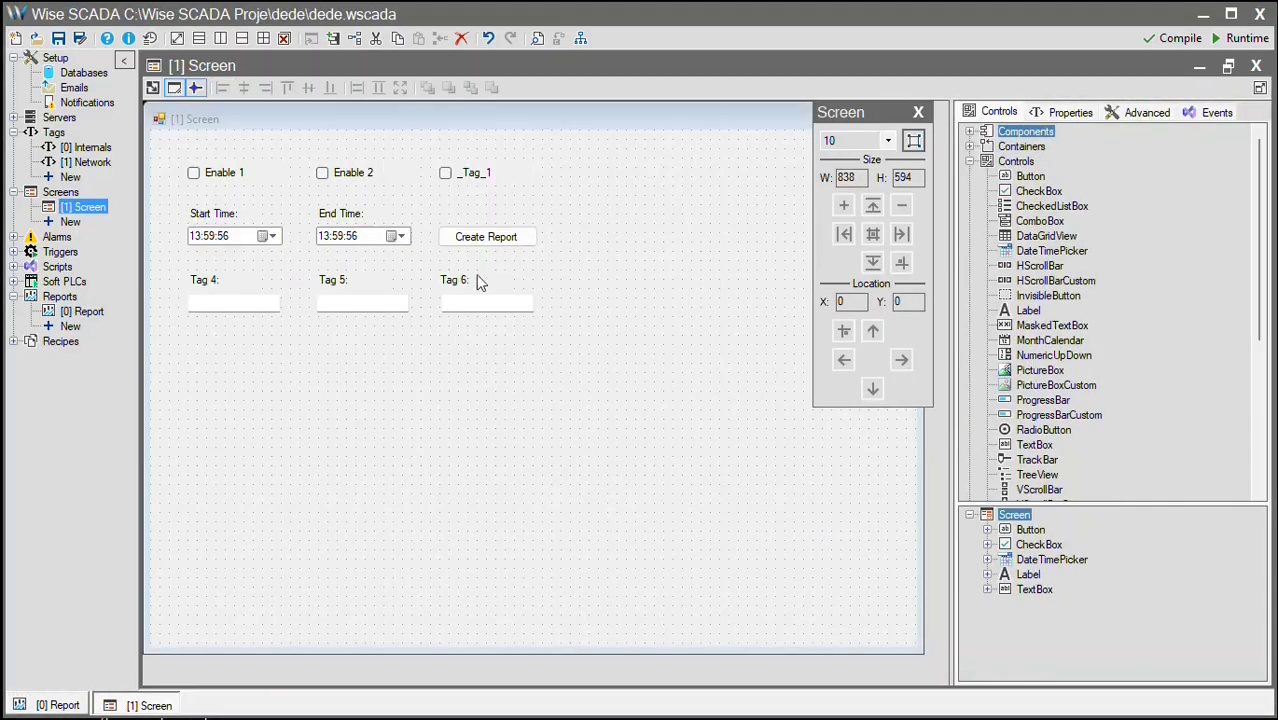
{"action": "left_click", "coordinate": [497, 240]}
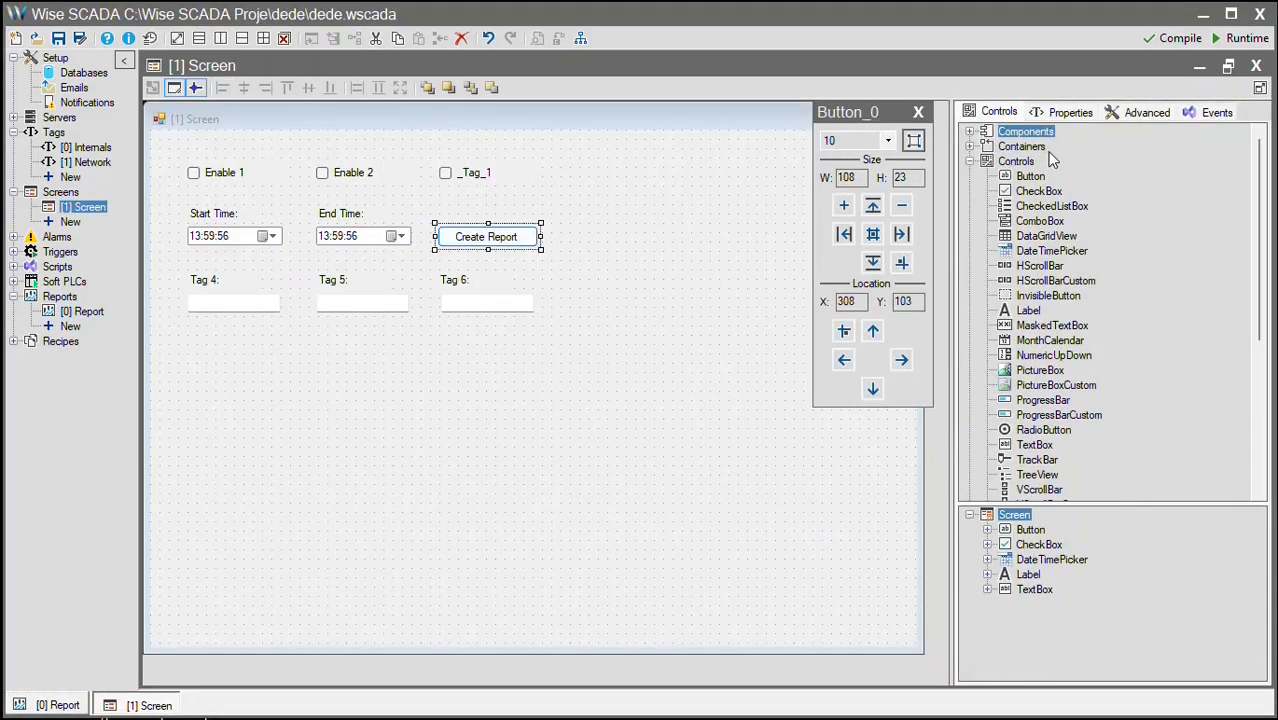
{"action": "left_click", "coordinate": [1073, 113]}
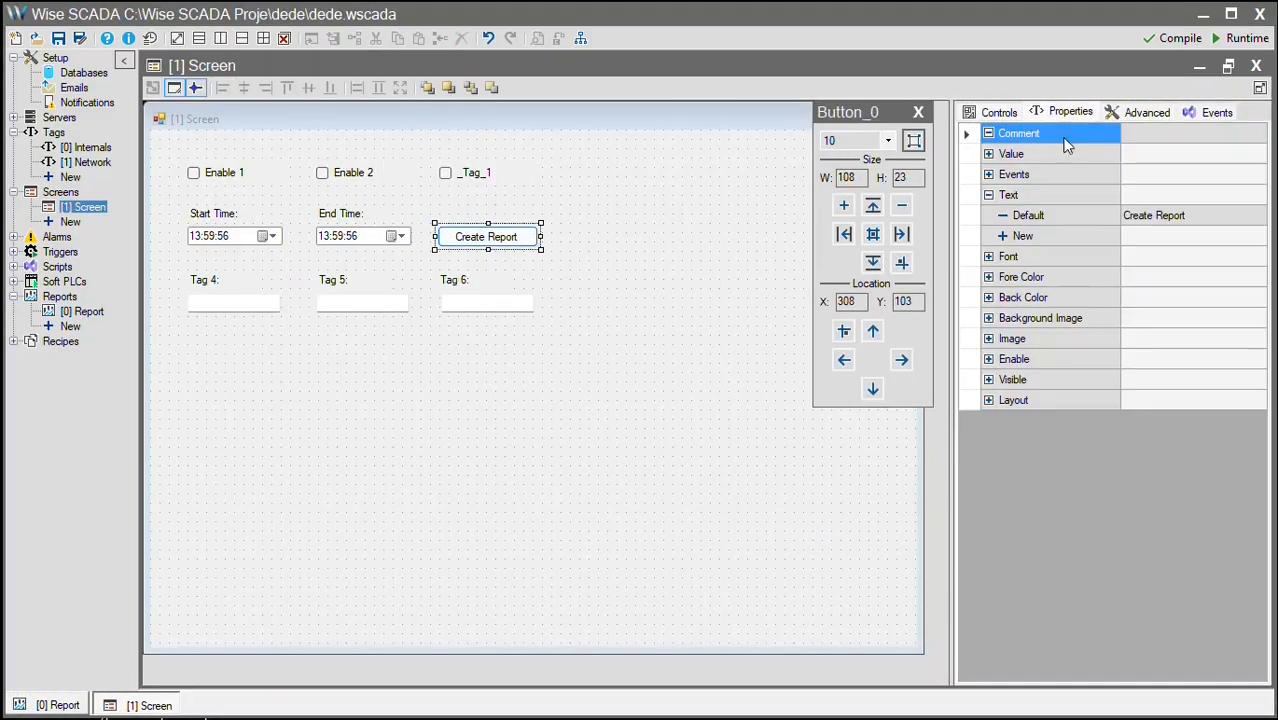
{"action": "double_click", "coordinate": [999, 177]}
{"action": "double_click", "coordinate": [1168, 216]}
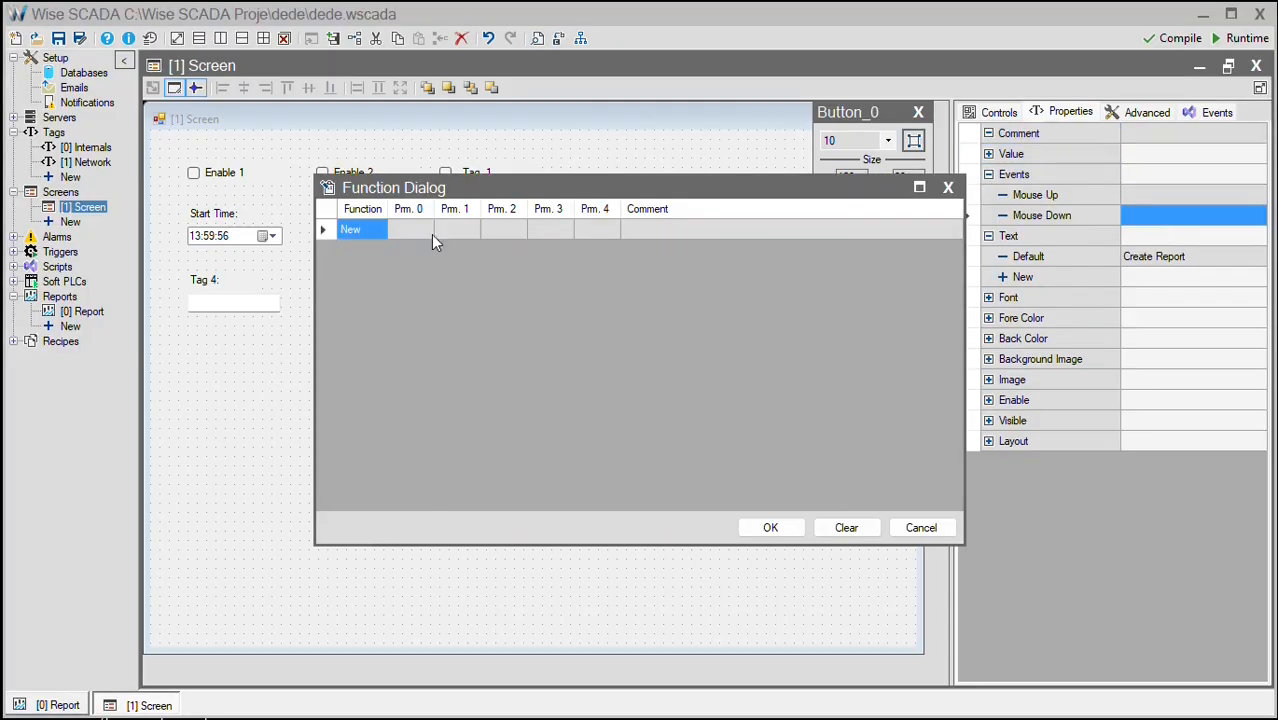
- Add a Report function targeting report 0 (Report) to the Mouse Down event and confirm it
{"action": "left_click", "coordinate": [368, 232]}
{"action": "left_click", "coordinate": [375, 231]}
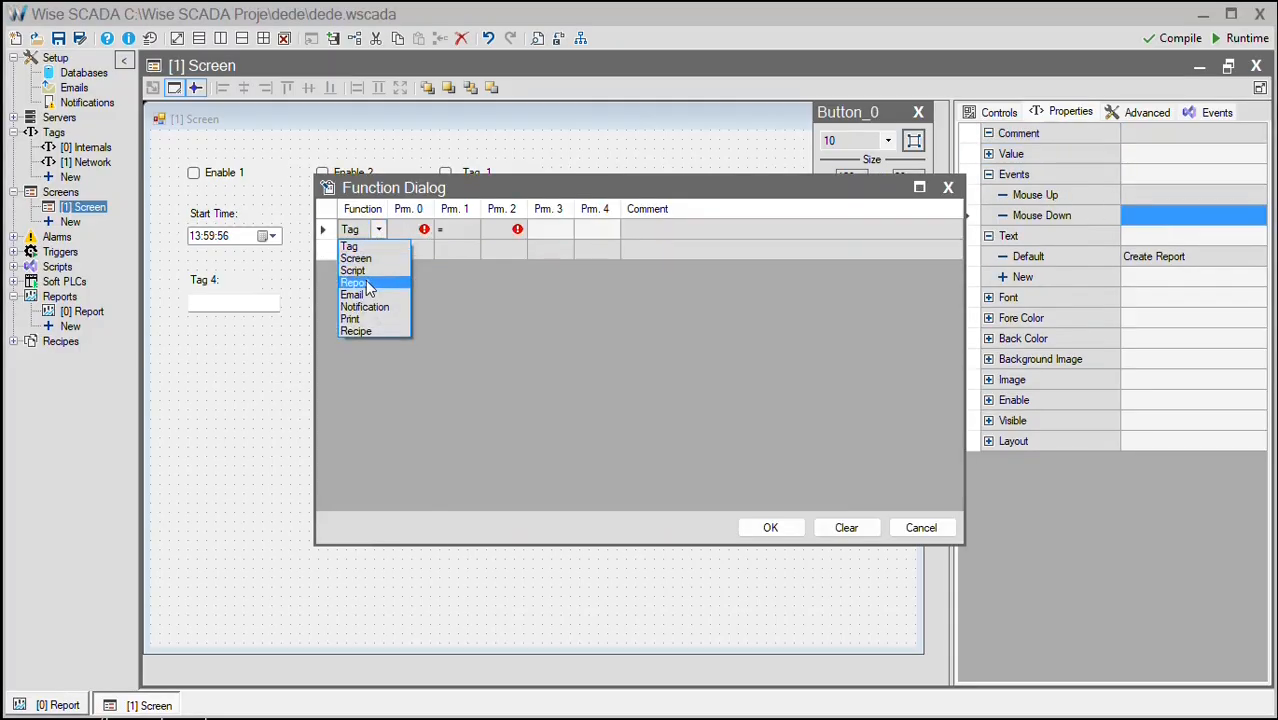
{"action": "left_click", "coordinate": [372, 289]}
{"action": "left_click", "coordinate": [412, 232]}
{"action": "left_click", "coordinate": [412, 232]}
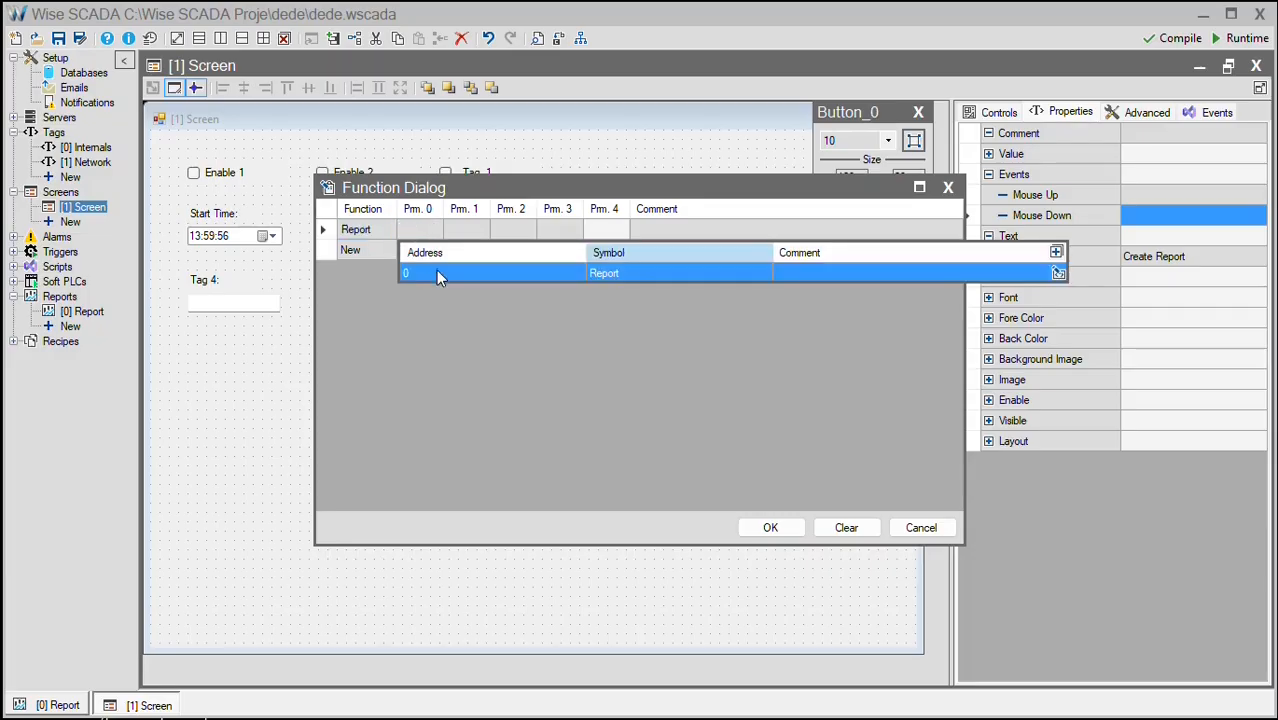
{"action": "left_click", "coordinate": [436, 270]}
{"action": "left_click", "coordinate": [770, 527]}
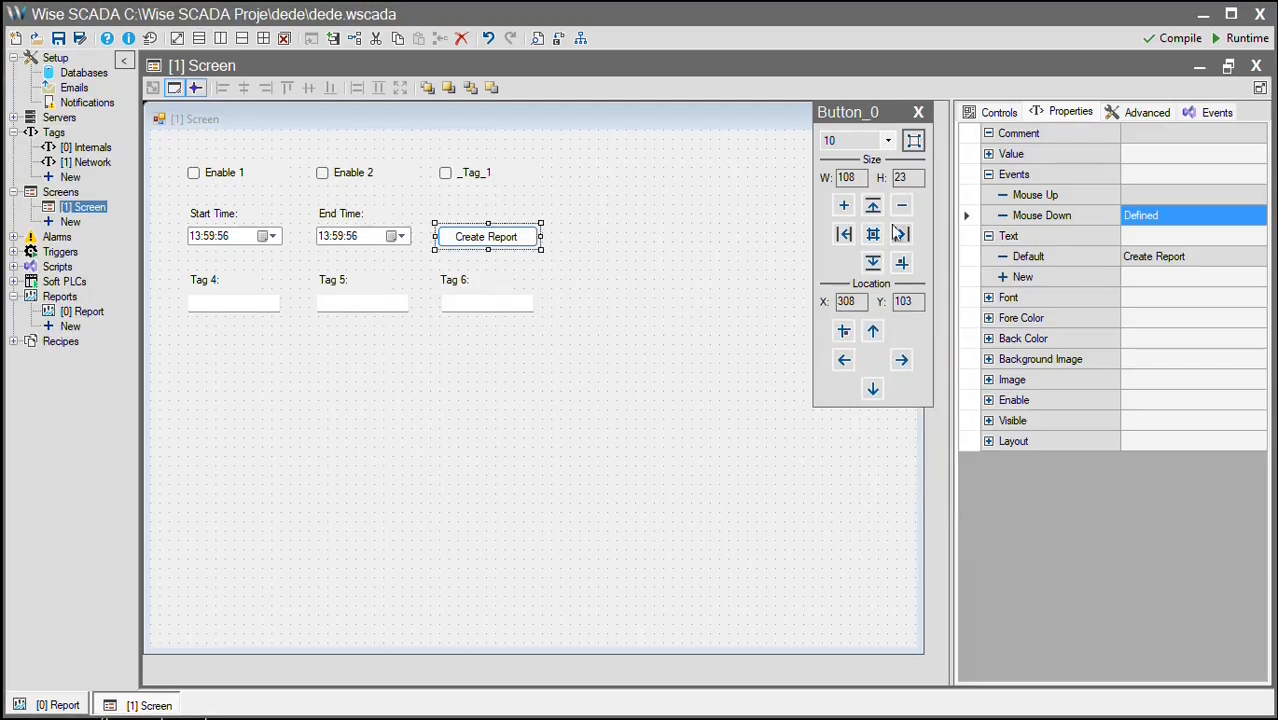
- Place a Panel container below the tag text boxes at about X 25, Y 216 and enlarge it to about 779 × 324
{"action": "left_click", "coordinate": [996, 112]}
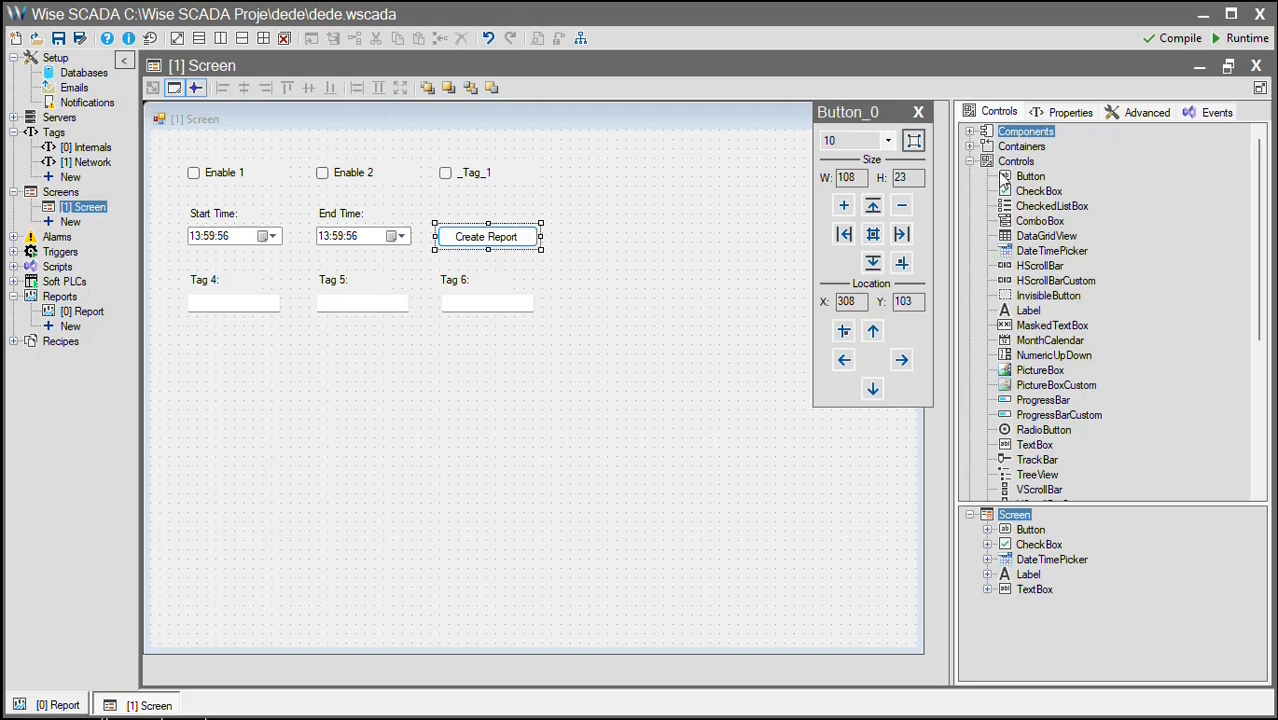
{"action": "left_click", "coordinate": [969, 146]}
{"action": "left_click", "coordinate": [1029, 176]}
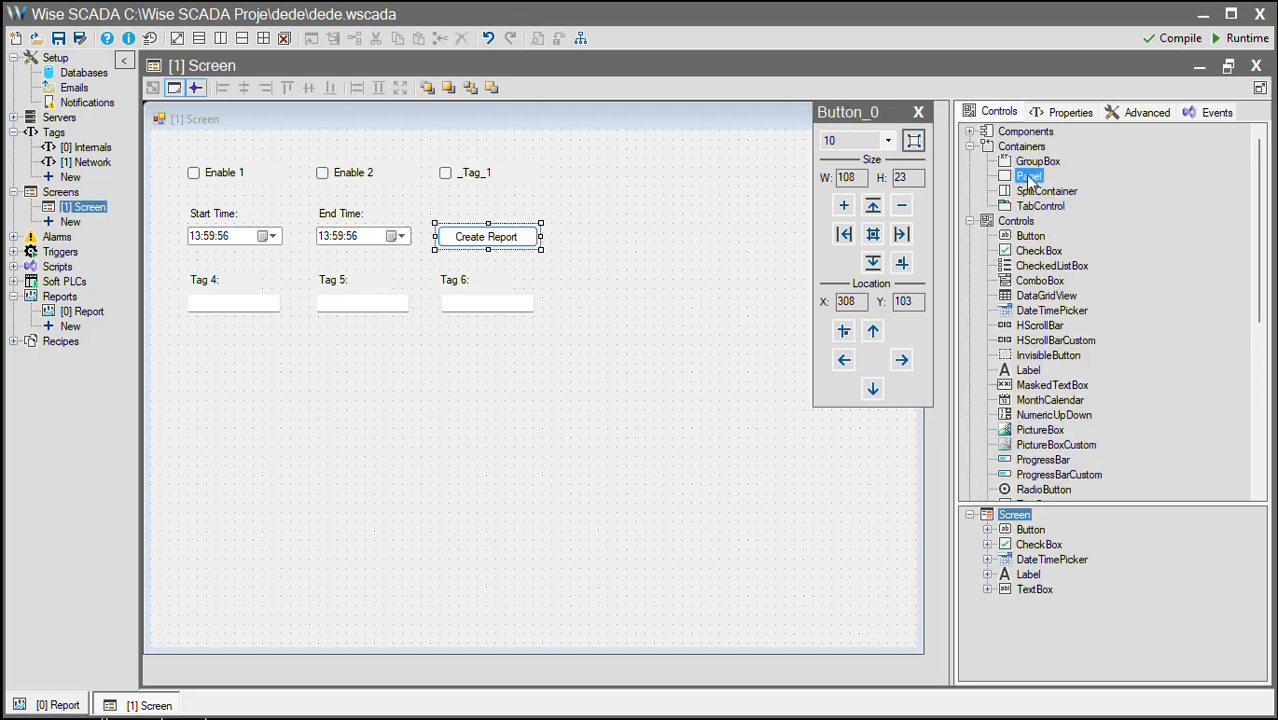
{"action": "left_click", "coordinate": [174, 333]}
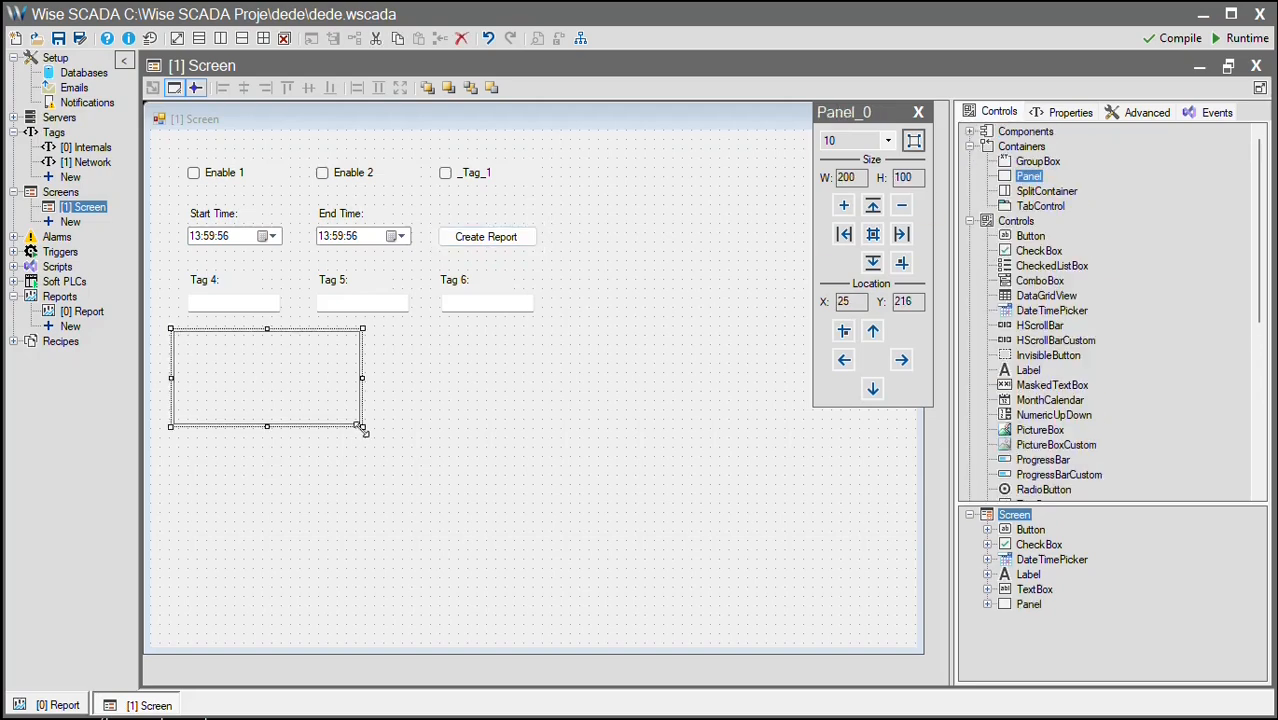
{"action": "left_click_drag", "start_coordinate": [362, 423], "coordinate": [903, 636]}
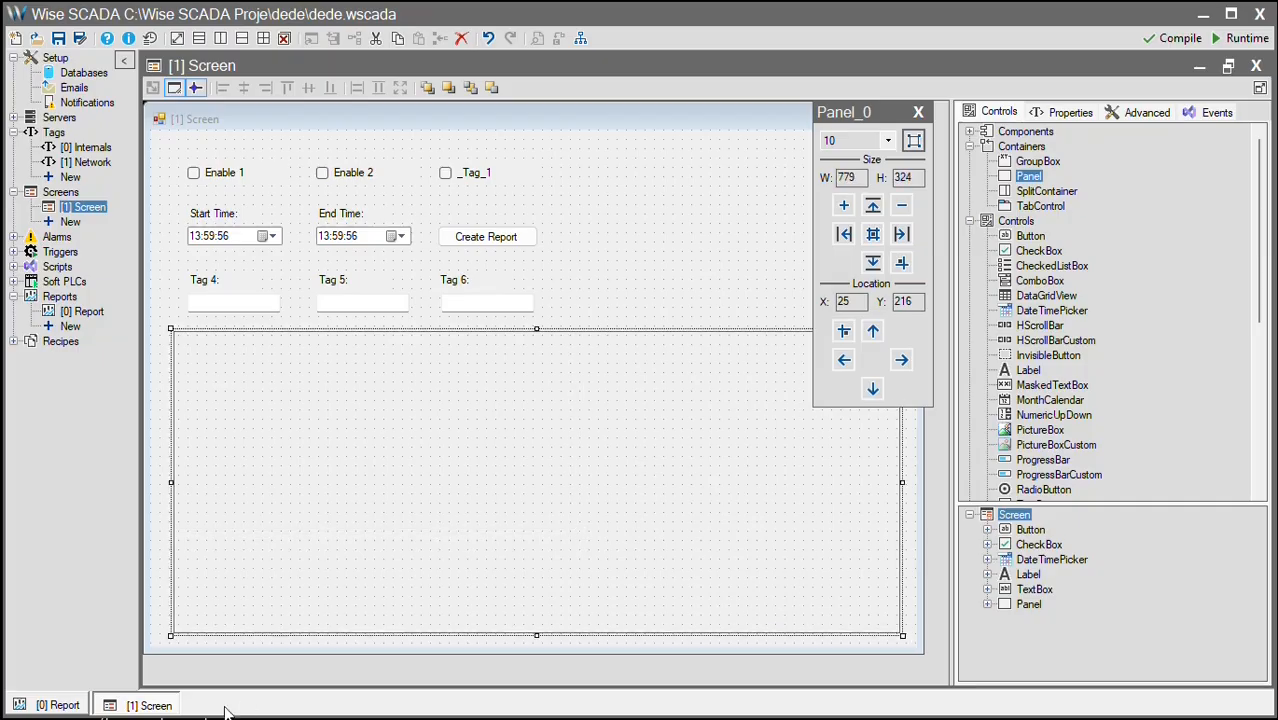
- Set the report's output screen to Screen (address 1) and its panel to Panel_0
{"action": "left_click", "coordinate": [76, 706]}
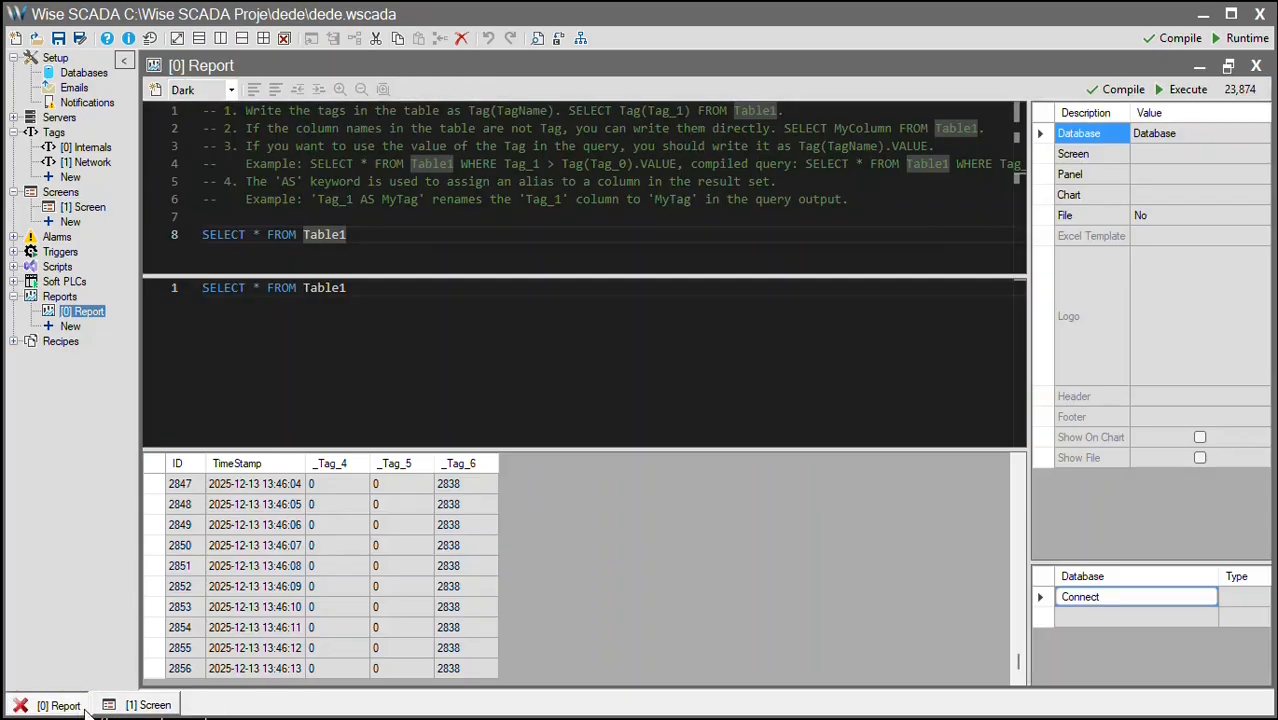
{"action": "left_click", "coordinate": [1207, 155]}
{"action": "left_click", "coordinate": [1208, 153]}
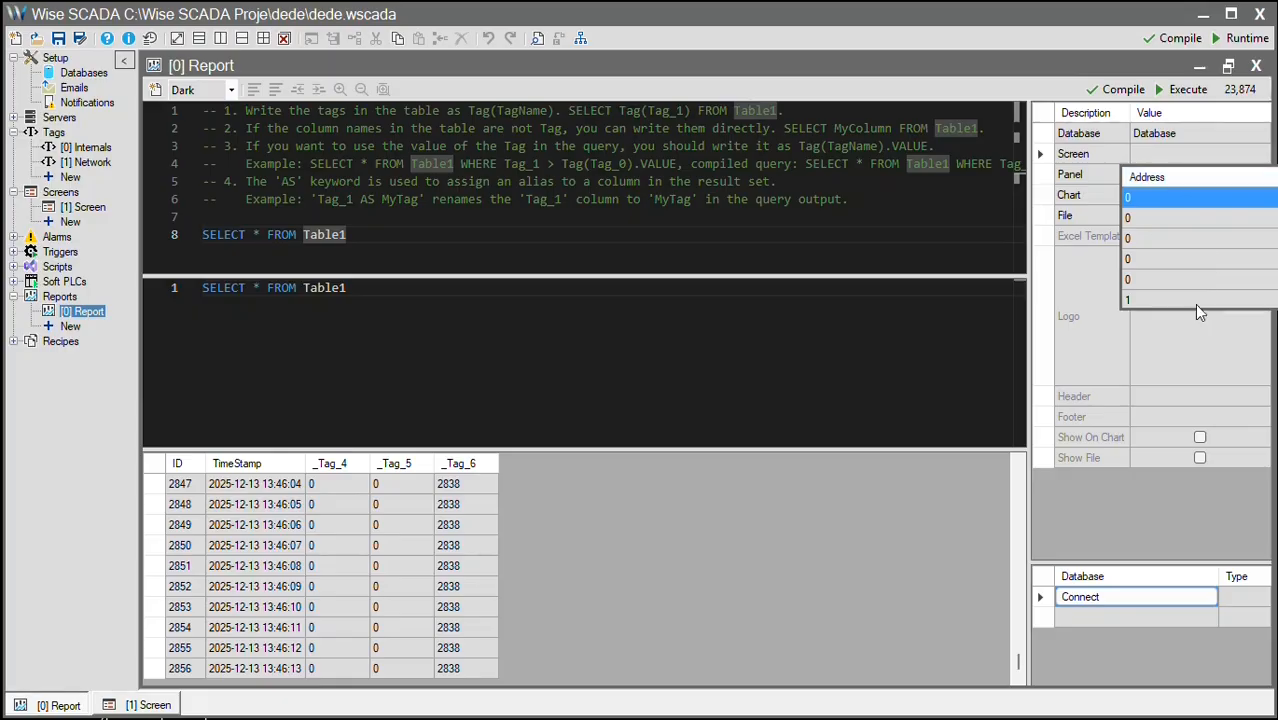
{"action": "left_click", "coordinate": [1191, 299]}
{"action": "left_click", "coordinate": [1153, 178]}
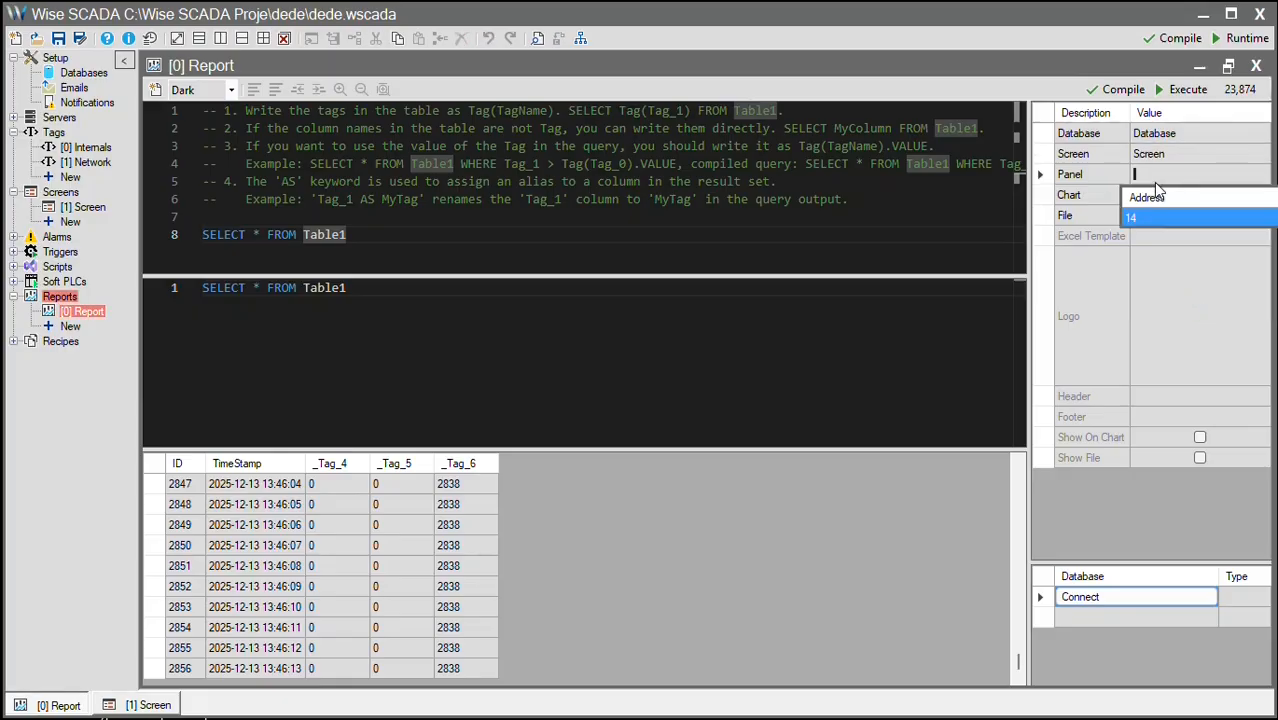
{"action": "left_click", "coordinate": [1155, 216]}
- Start the runtime, generate the report with the Create Report button and browse its rows in the panel
{"action": "left_click", "coordinate": [1240, 38]}
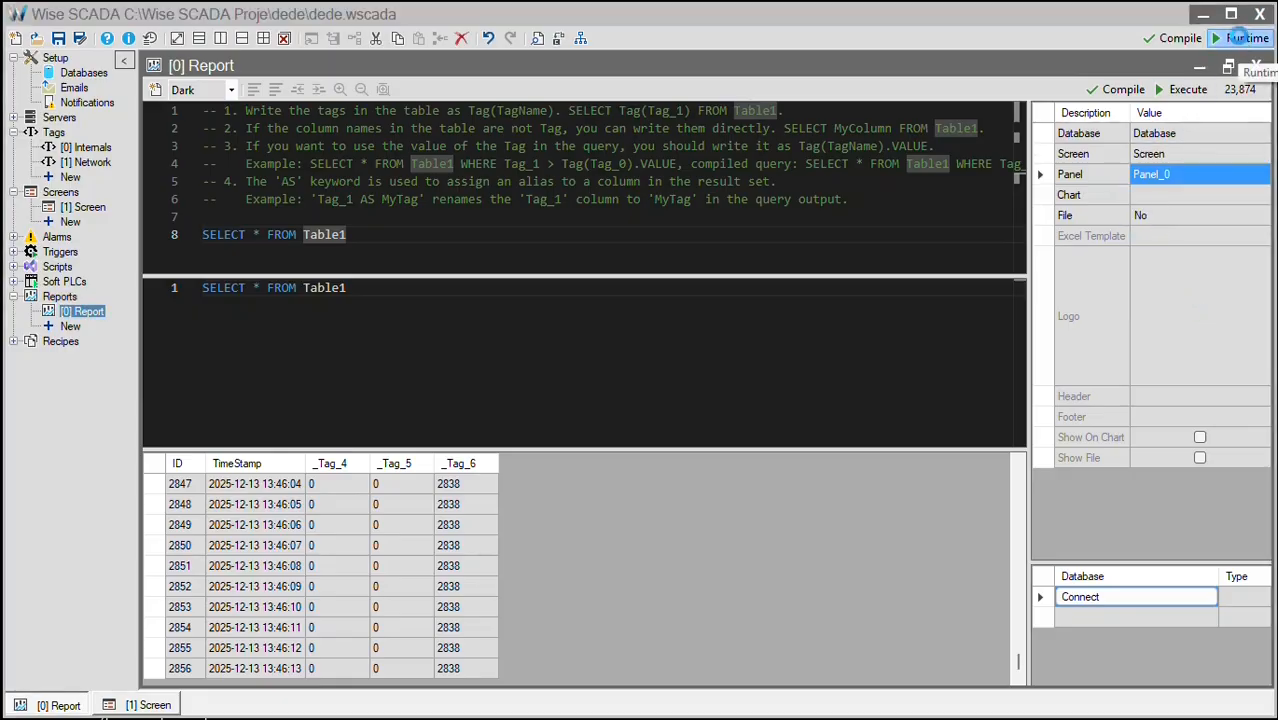
{"action": "left_click", "coordinate": [966, 556]}
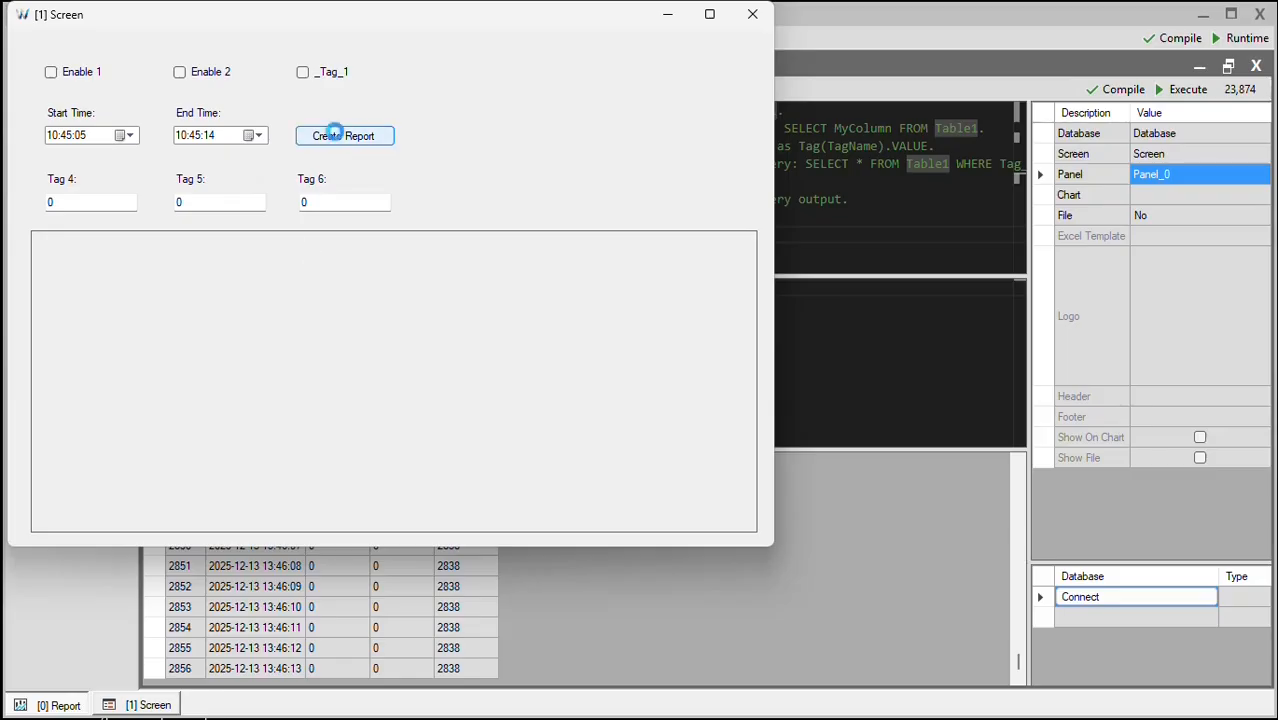
{"action": "left_click", "coordinate": [338, 143]}
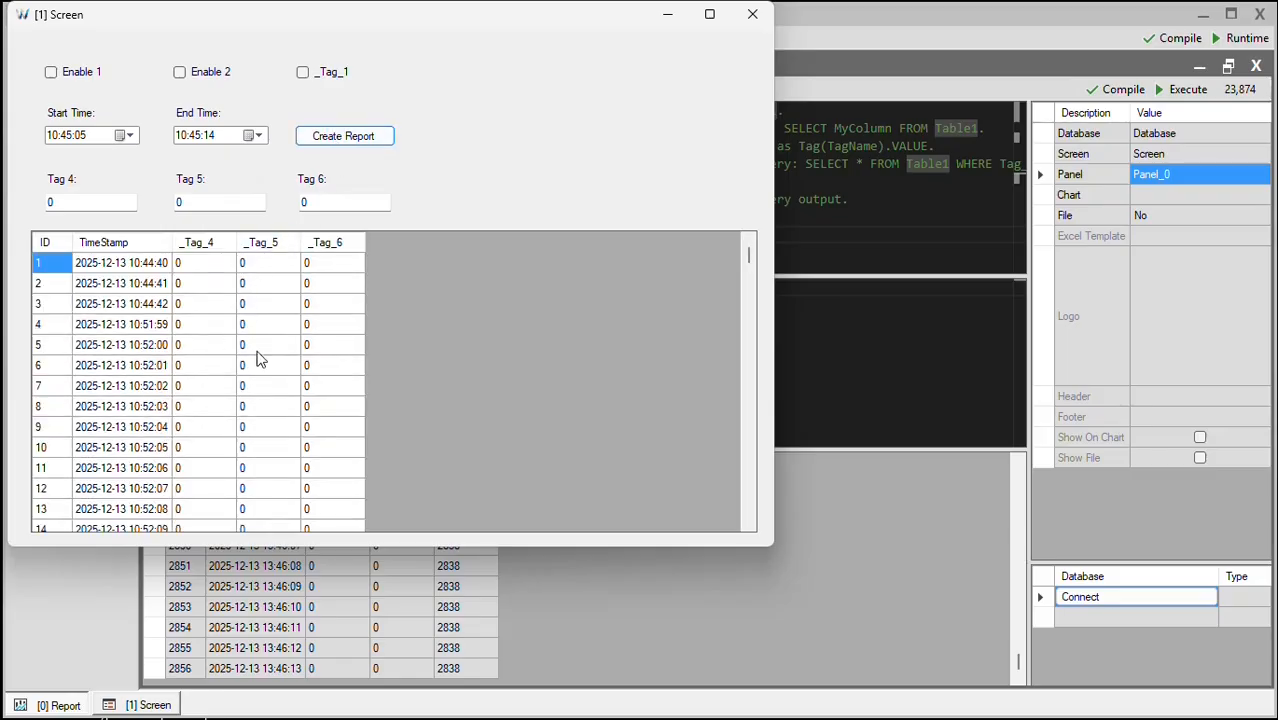
{"action": "scroll", "coordinate": [277, 328], "scroll_direction": "down", "scroll_amount": 2}
{"action": "scroll", "coordinate": [277, 328], "scroll_direction": "down", "scroll_amount": 5}
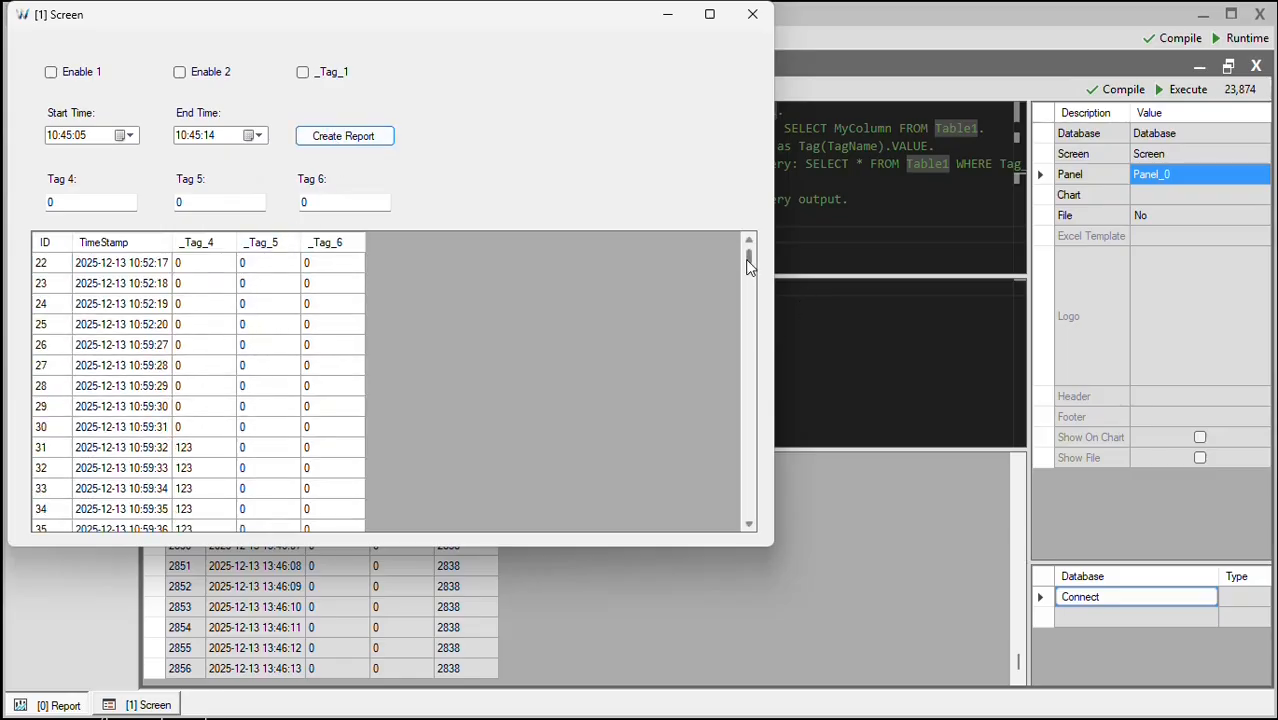
- Scroll the generated report to its last rows and close the runtime screen
{"action": "left_click_drag", "start_coordinate": [748, 262], "coordinate": [756, 530]}
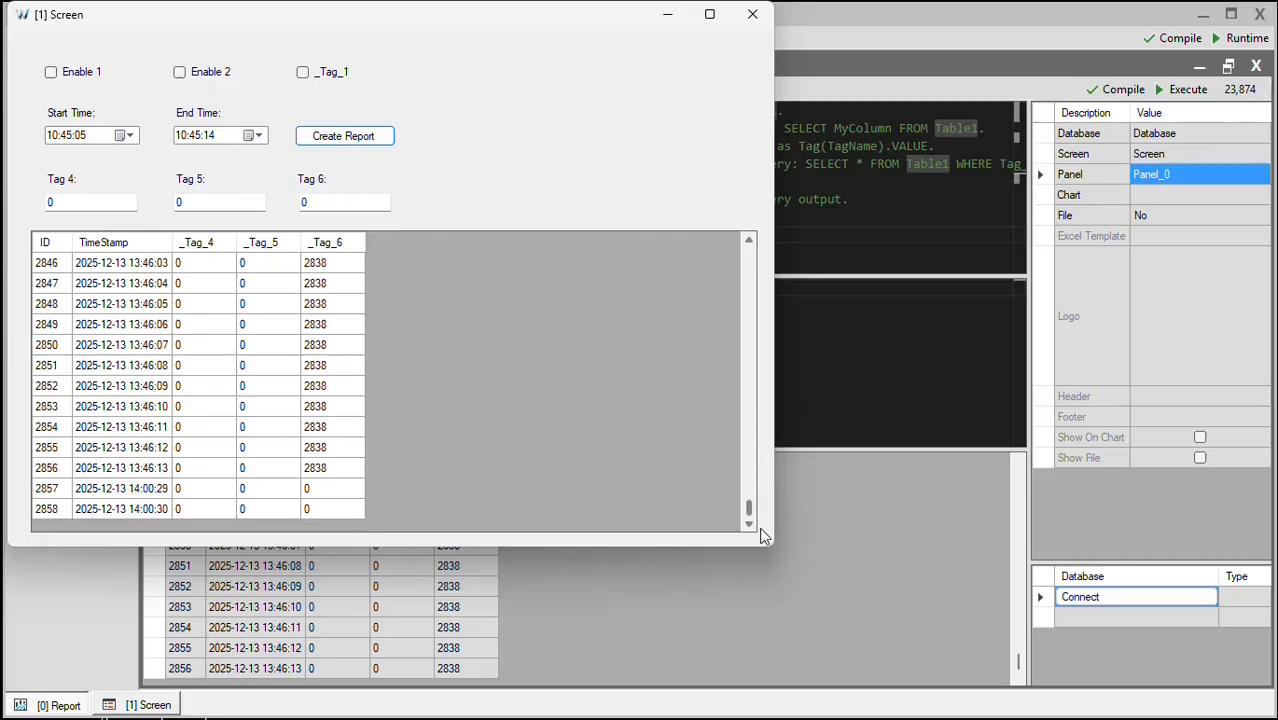
{"action": "left_click", "coordinate": [753, 15]}
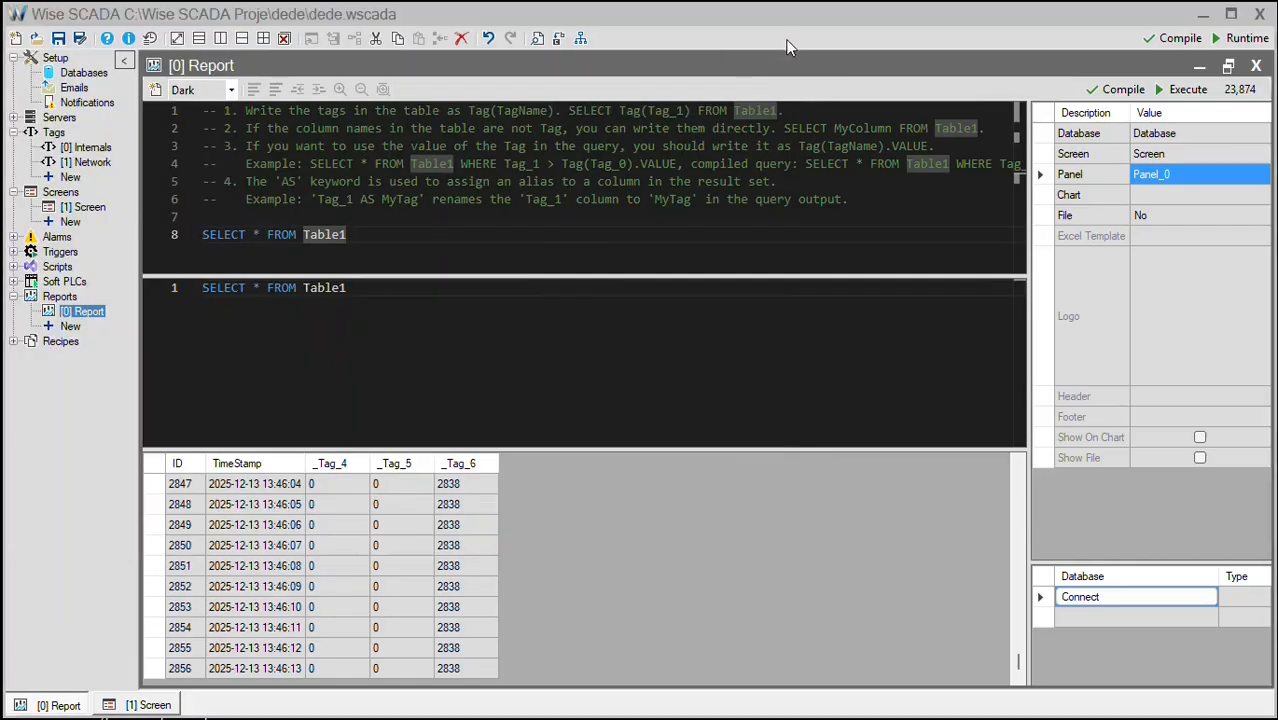
- Extend the Table1 report query with the condition WHERE TimeStamp >= Tag(), leaving the tag name empty
{"action": "left_click", "coordinate": [385, 240]}
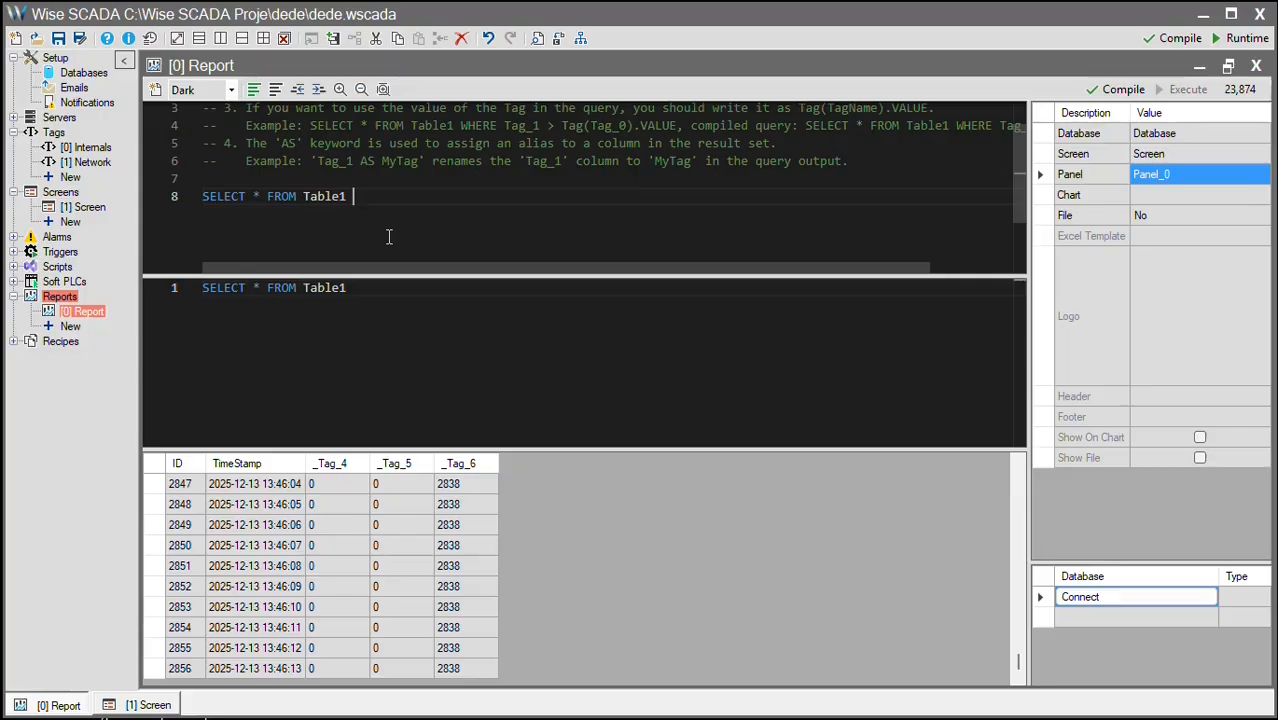
{"action": "type", "text": "WHERE"}
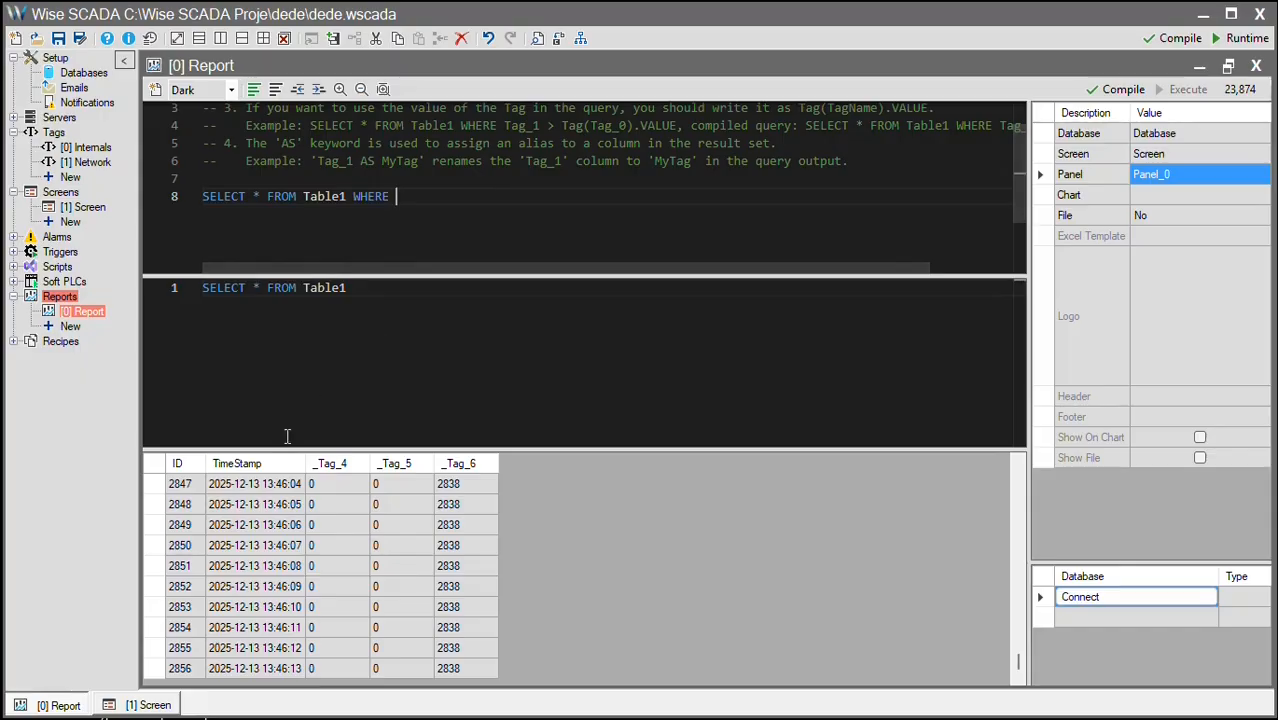
{"action": "left_click", "coordinate": [265, 483]}
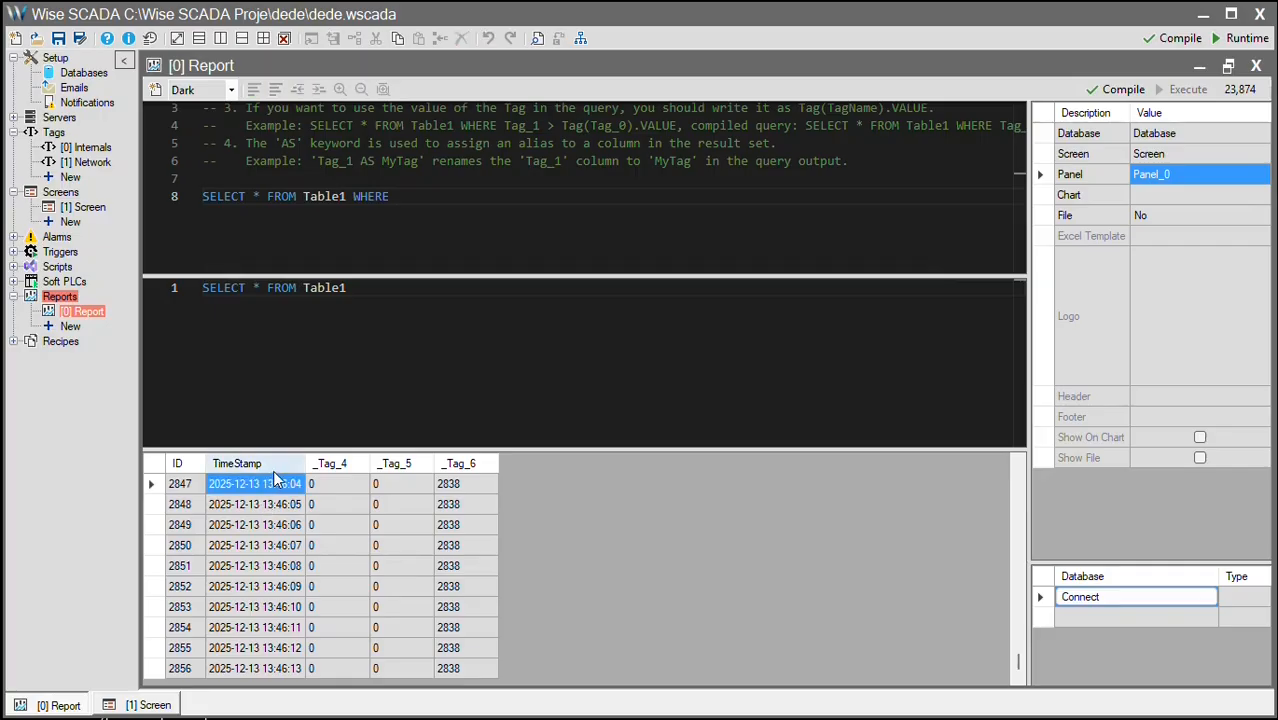
{"action": "left_click", "coordinate": [441, 197]}
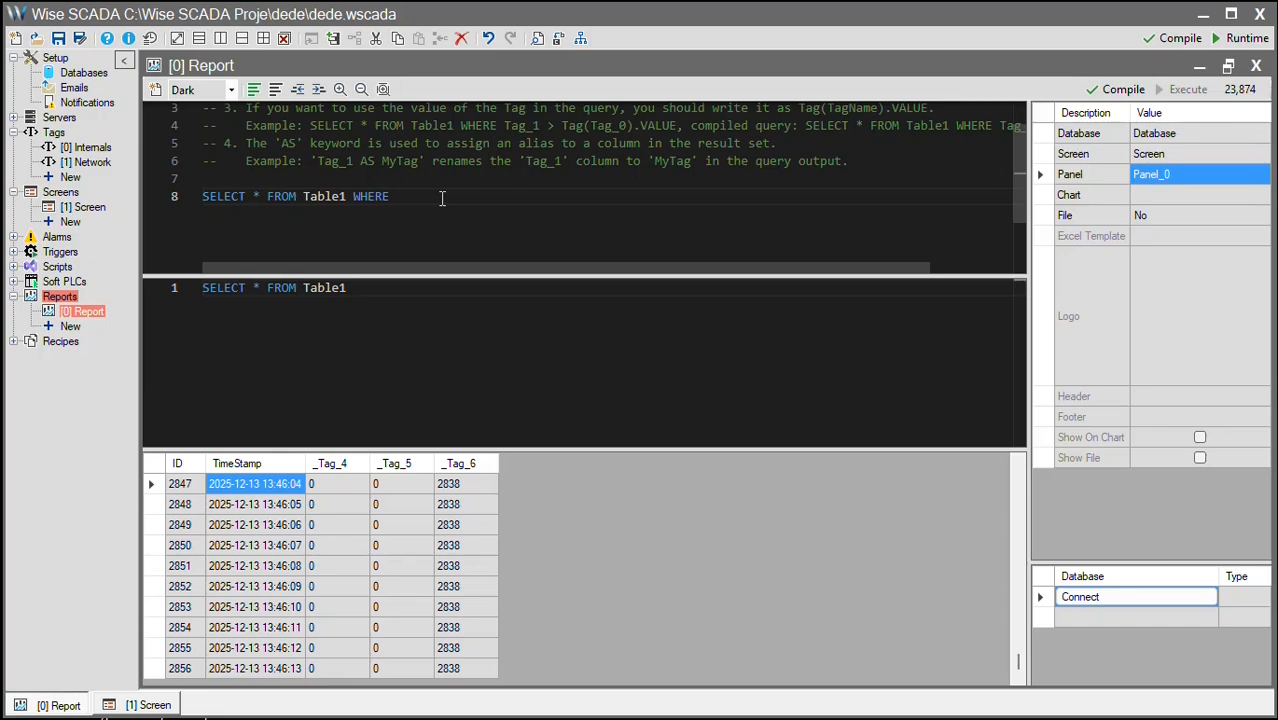
{"action": "type", "text": "TimeSt"}
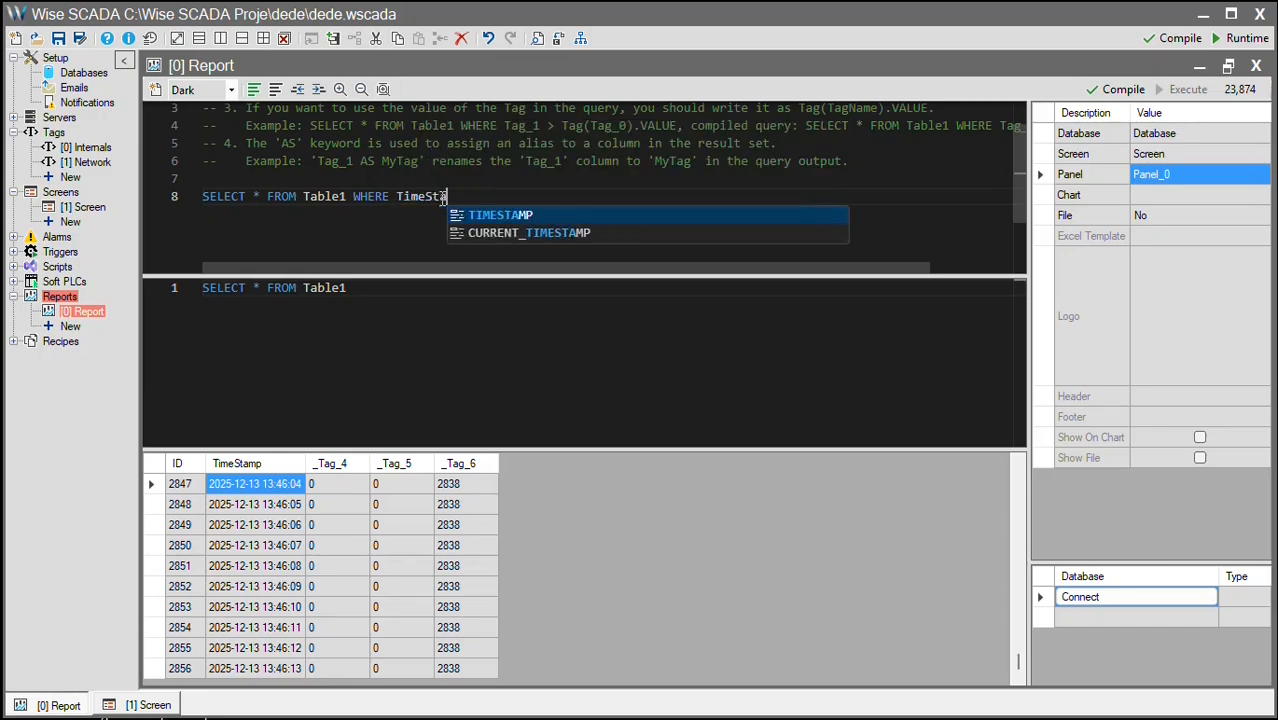
{"action": "type", "text": "amp "}
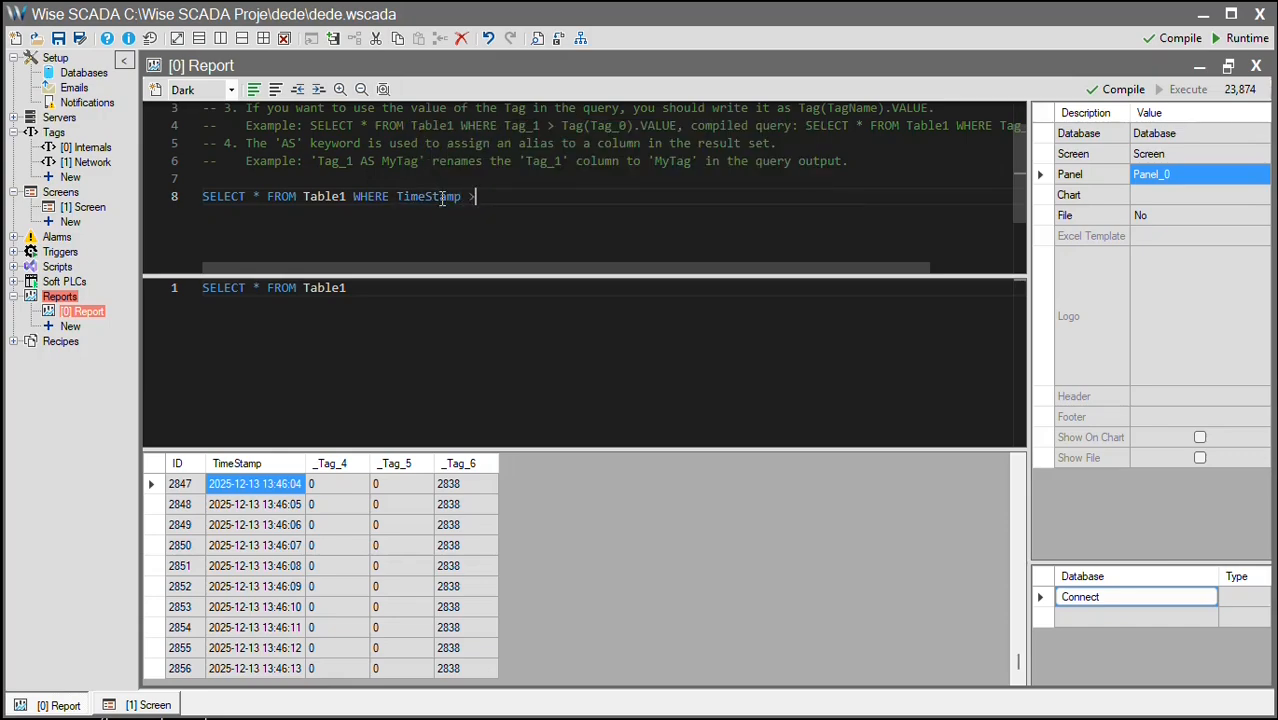
{"action": "type", "text": ">= Ta"}
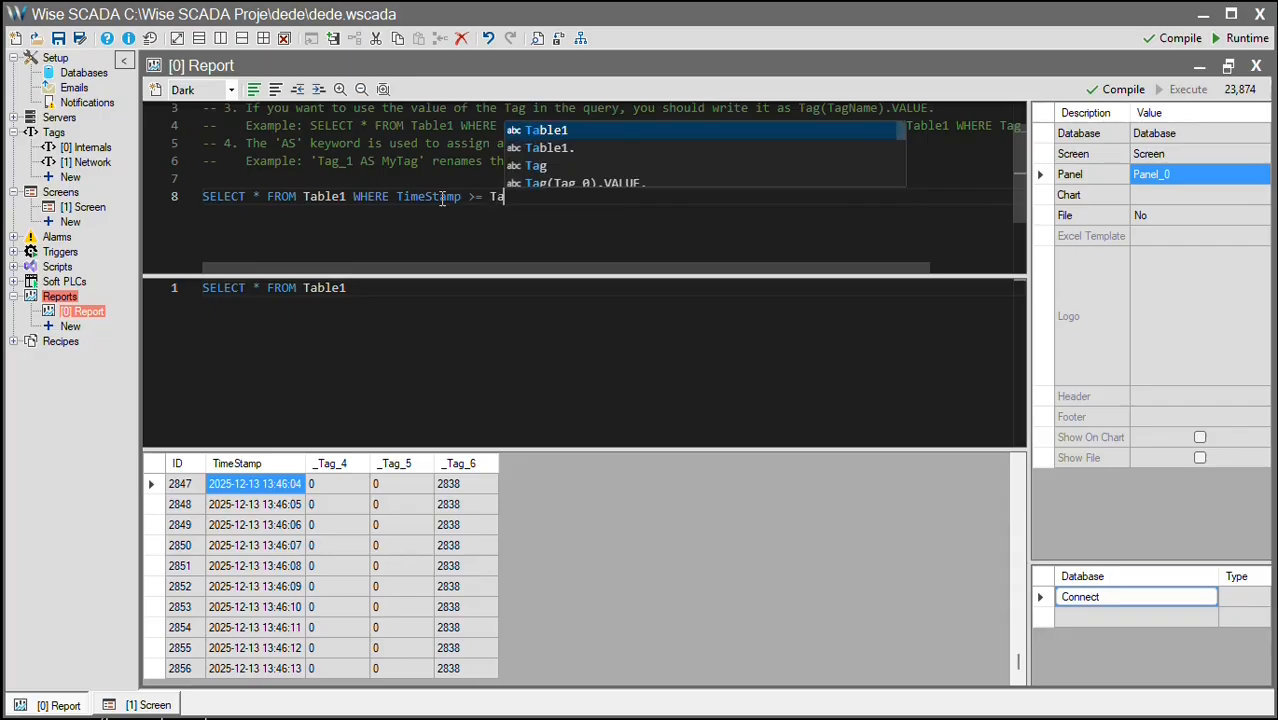
{"action": "type", "text": "g("}
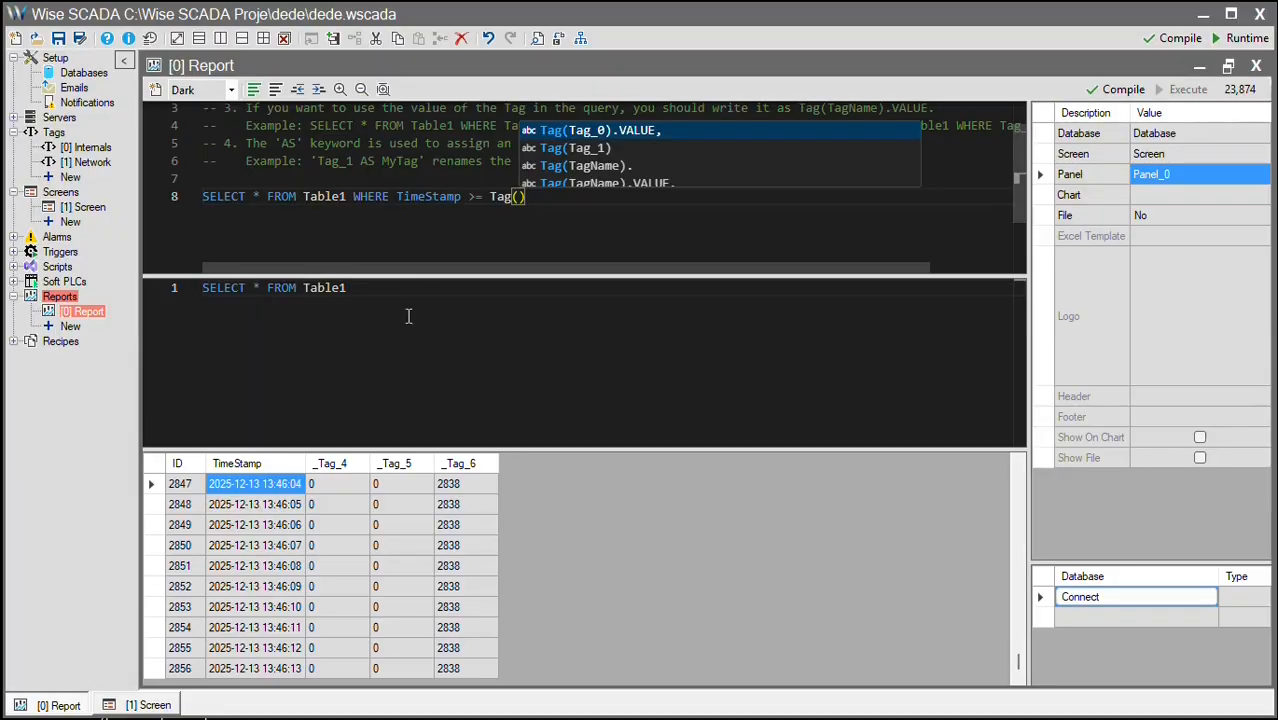
- Check the symbols and data types of StartTime_Tag and EndTime_Tag in the Network tags, and close the tag list
{"action": "left_click", "coordinate": [86, 162]}
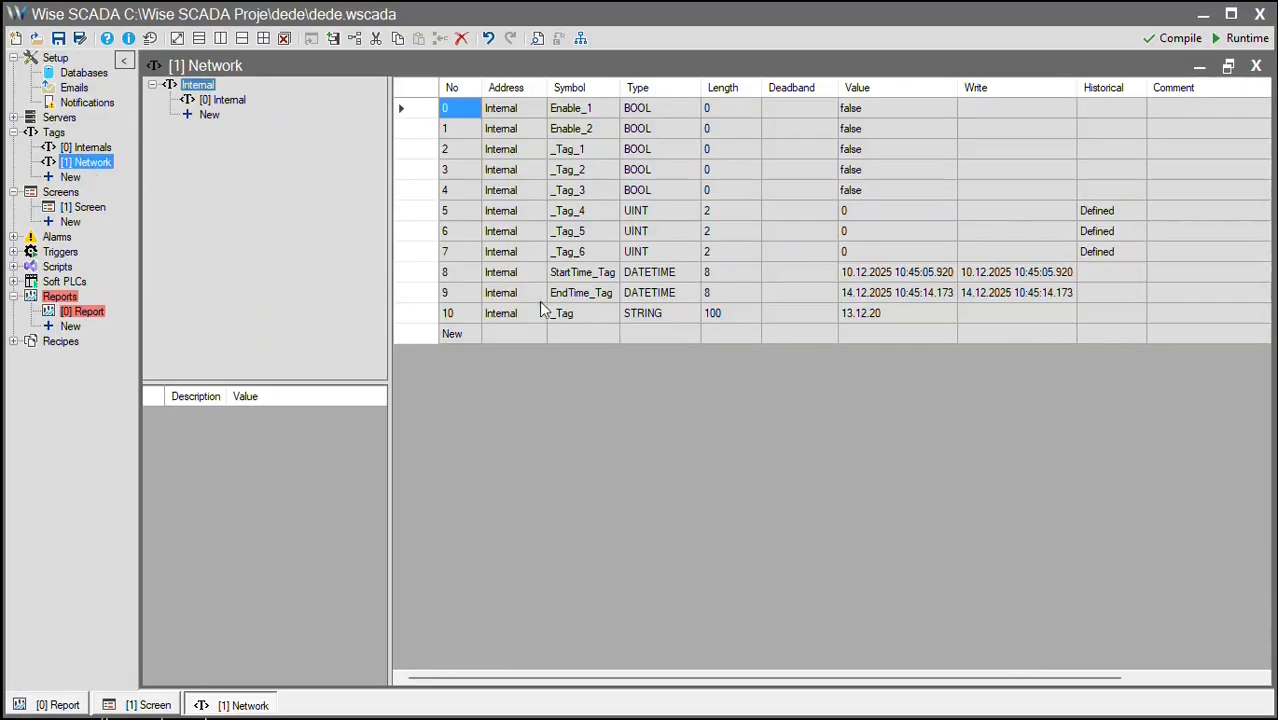
{"action": "left_click", "coordinate": [603, 276]}
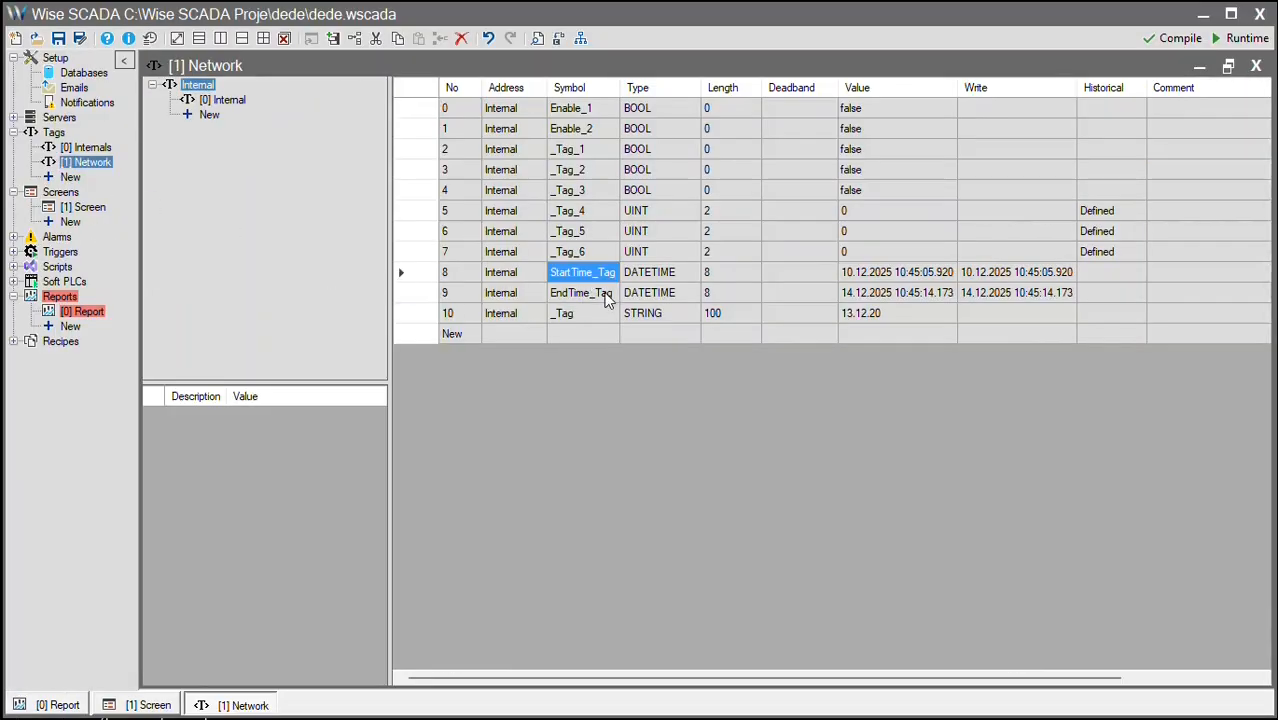
{"action": "left_click", "coordinate": [611, 296]}
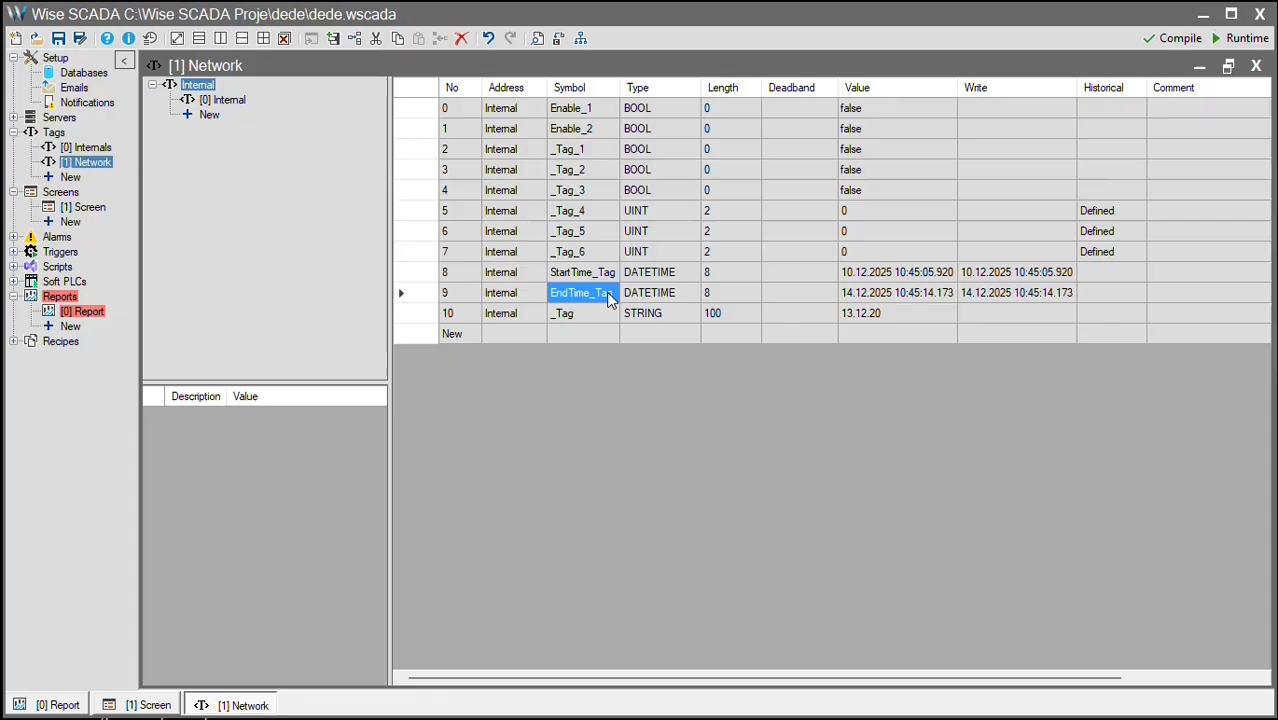
{"action": "left_click", "coordinate": [677, 276]}
{"action": "left_click", "coordinate": [682, 296]}
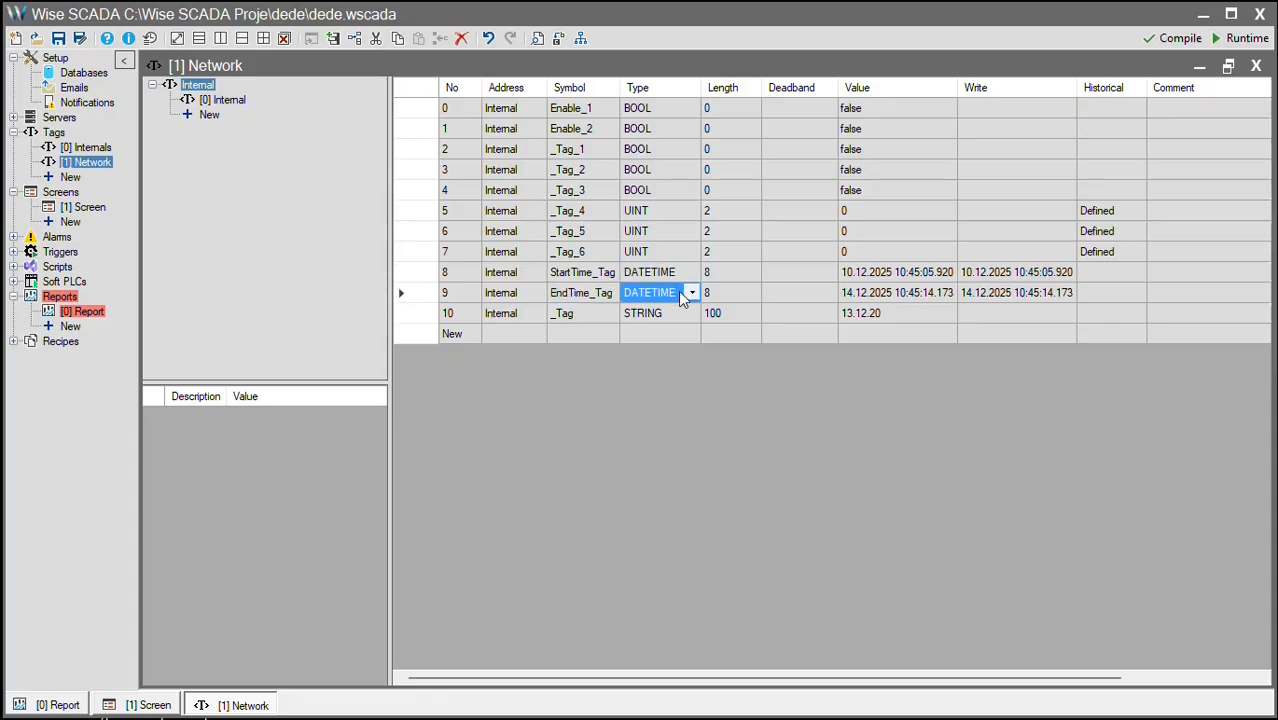
{"action": "left_click", "coordinate": [1256, 65]}
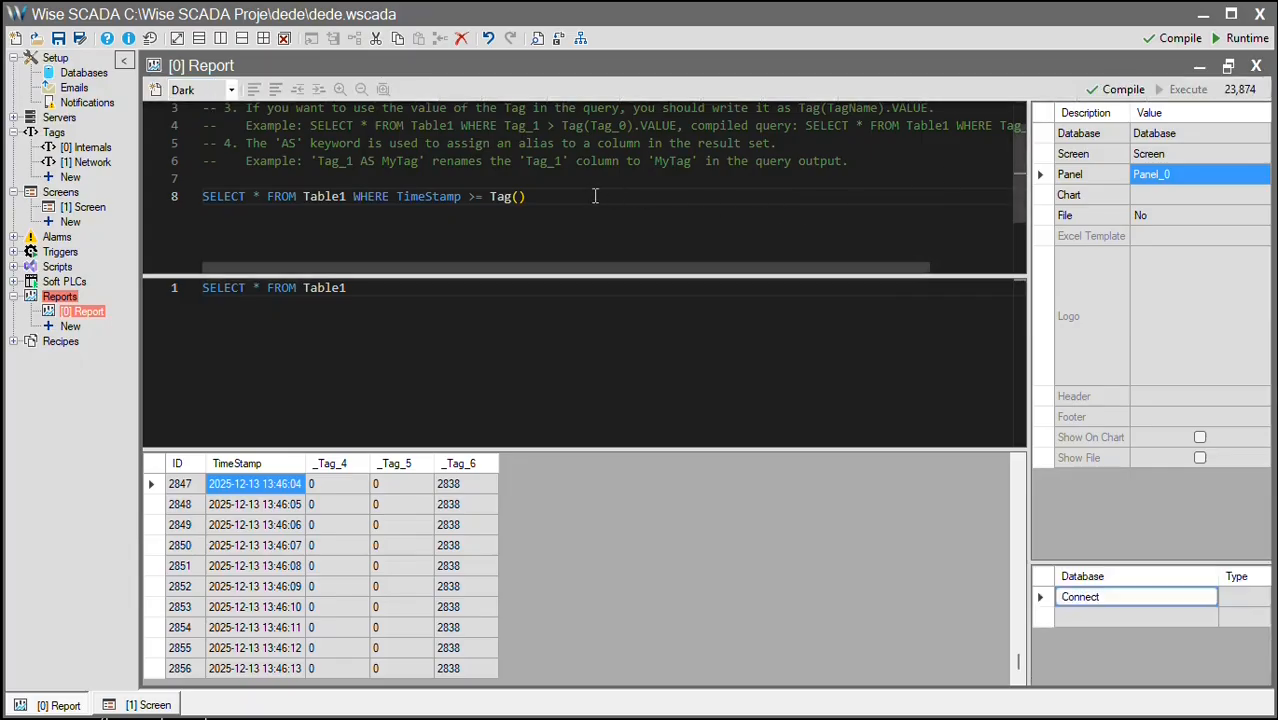
- Insert StartTime_Tag into the query's empty Tag() and append .VALUE to it
{"action": "left_click", "coordinate": [518, 196]}
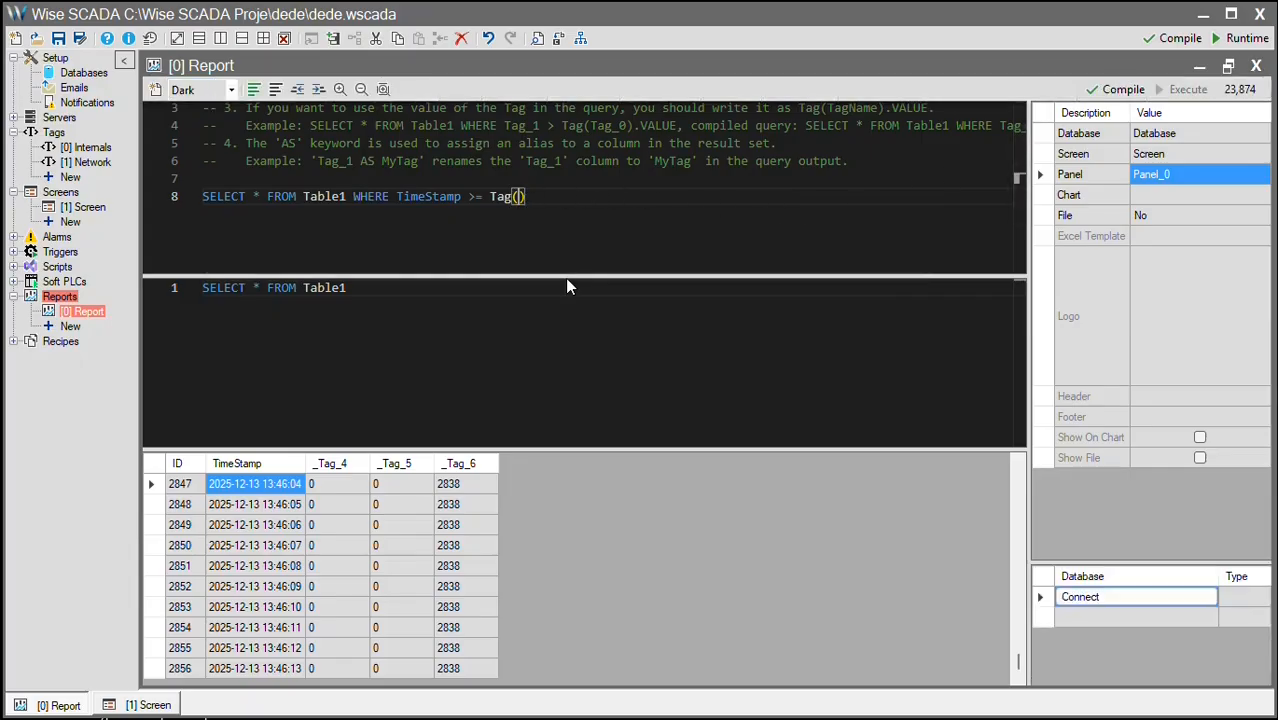
{"action": "right_click", "coordinate": [519, 227]}
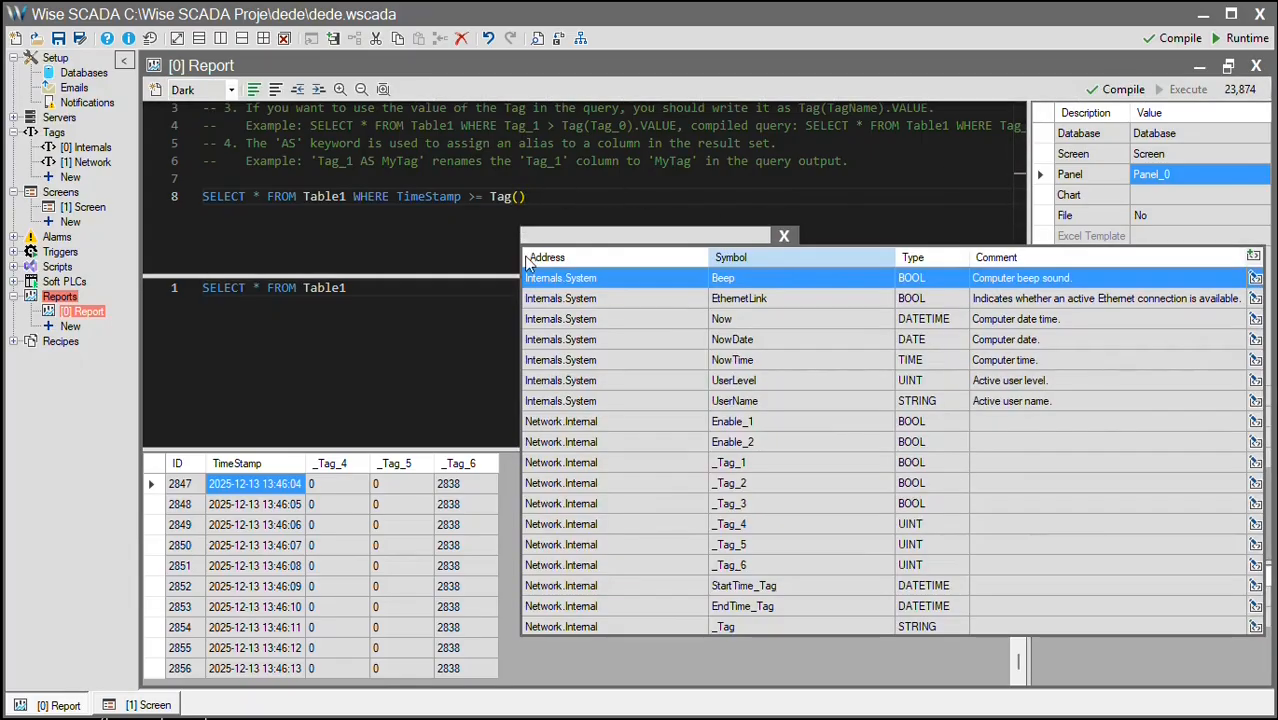
{"action": "double_click", "coordinate": [629, 585]}
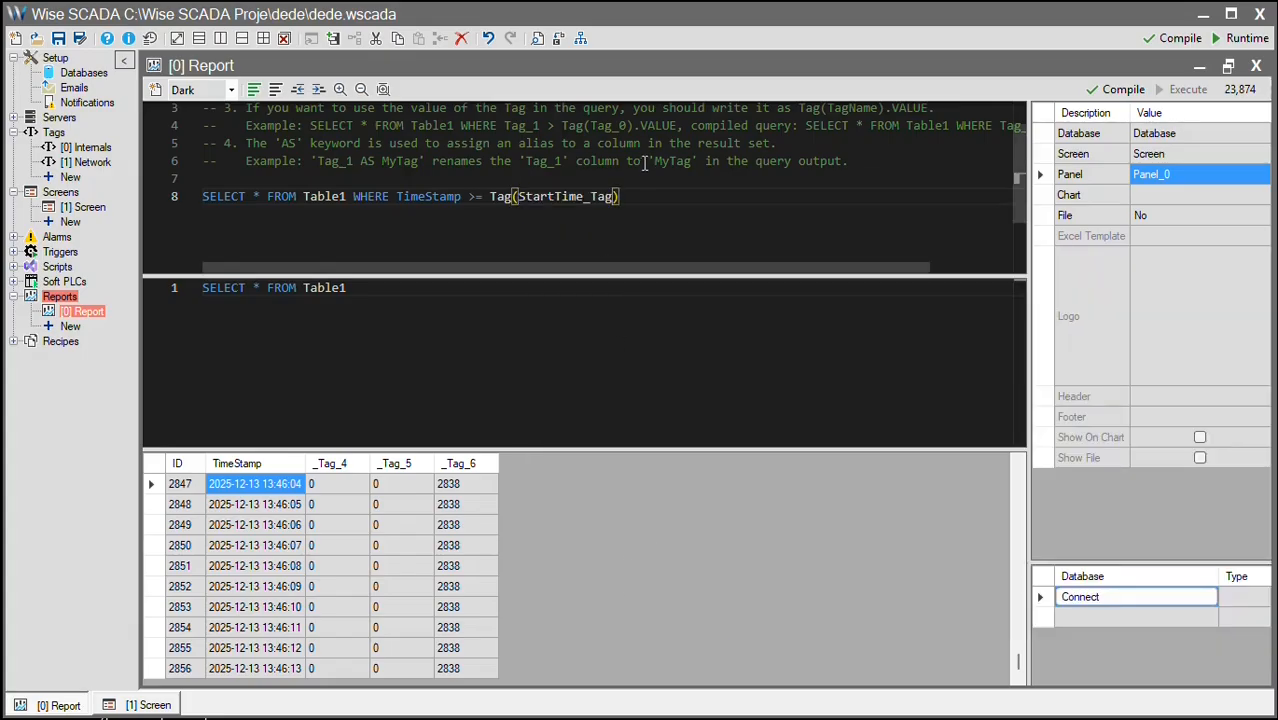
{"action": "type", "text": ".VALUE"}
- Add a second condition to the query: AND TimeStamp <= Tag(EndTime_Tag).VALUE
{"action": "type", "text": "A"}
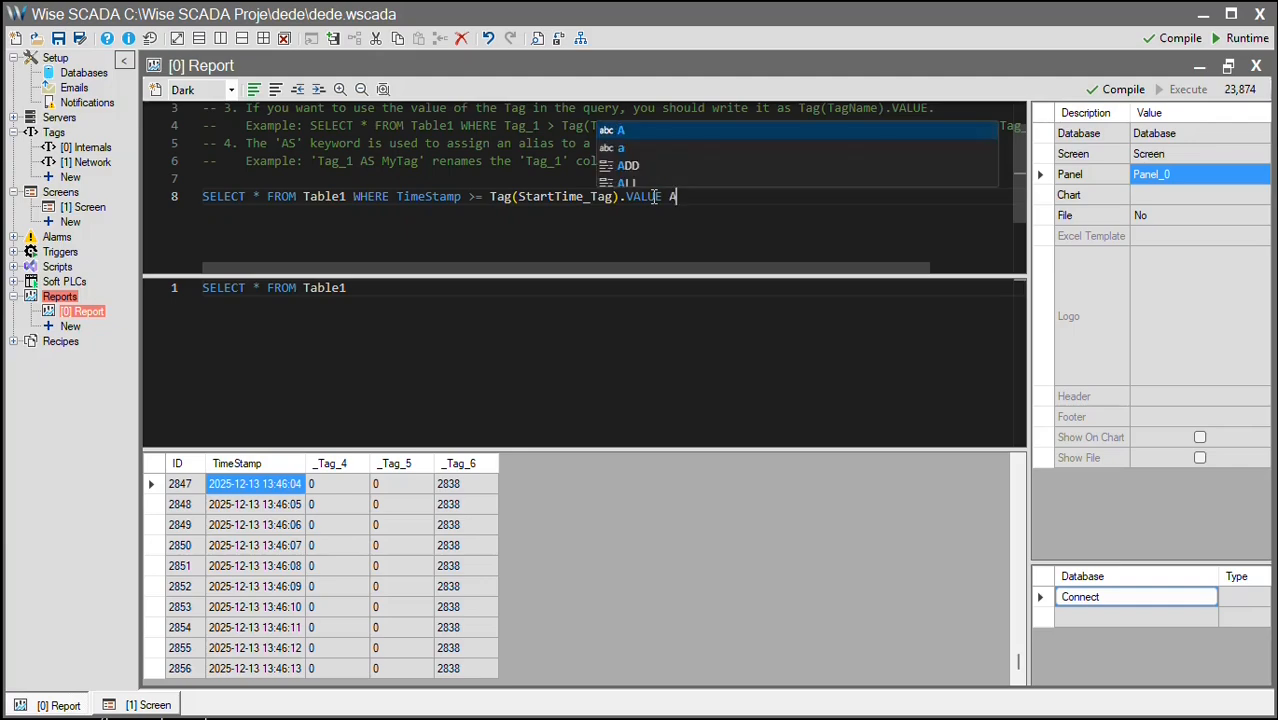
{"action": "type", "text": "ND "}
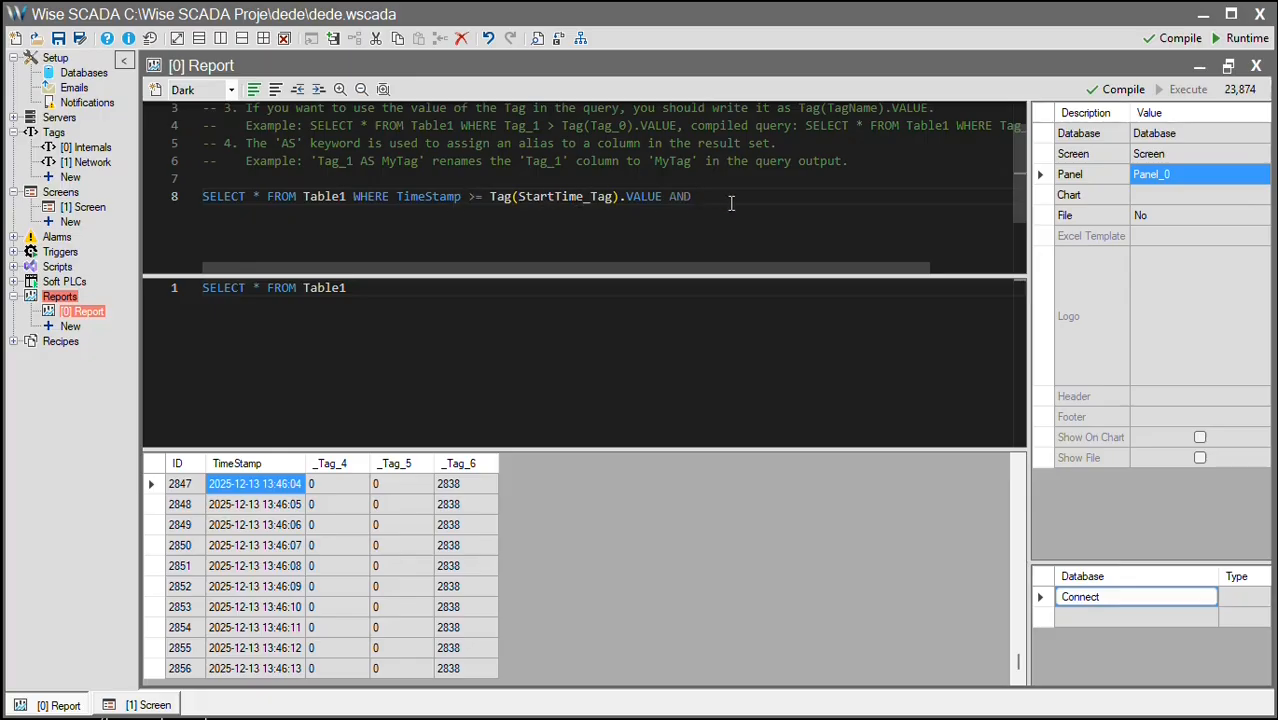
{"action": "type", "text": "TimeStam"}
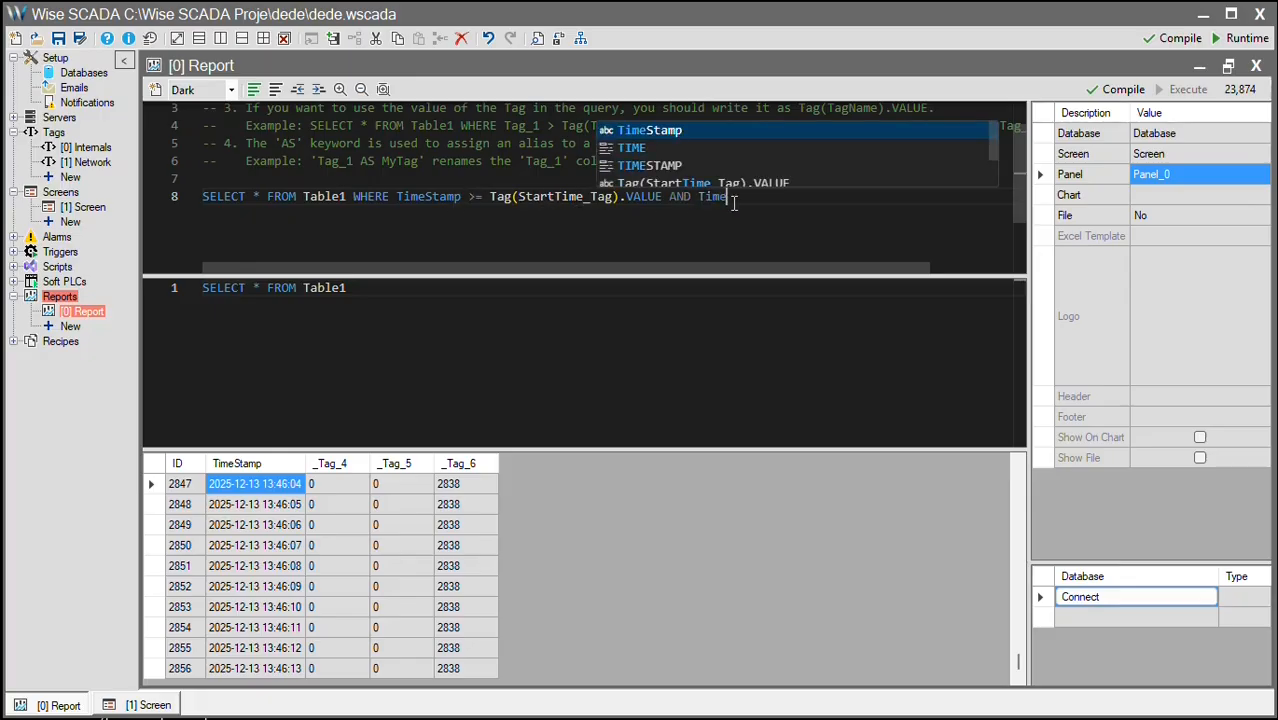
{"action": "type", "text": "p "}
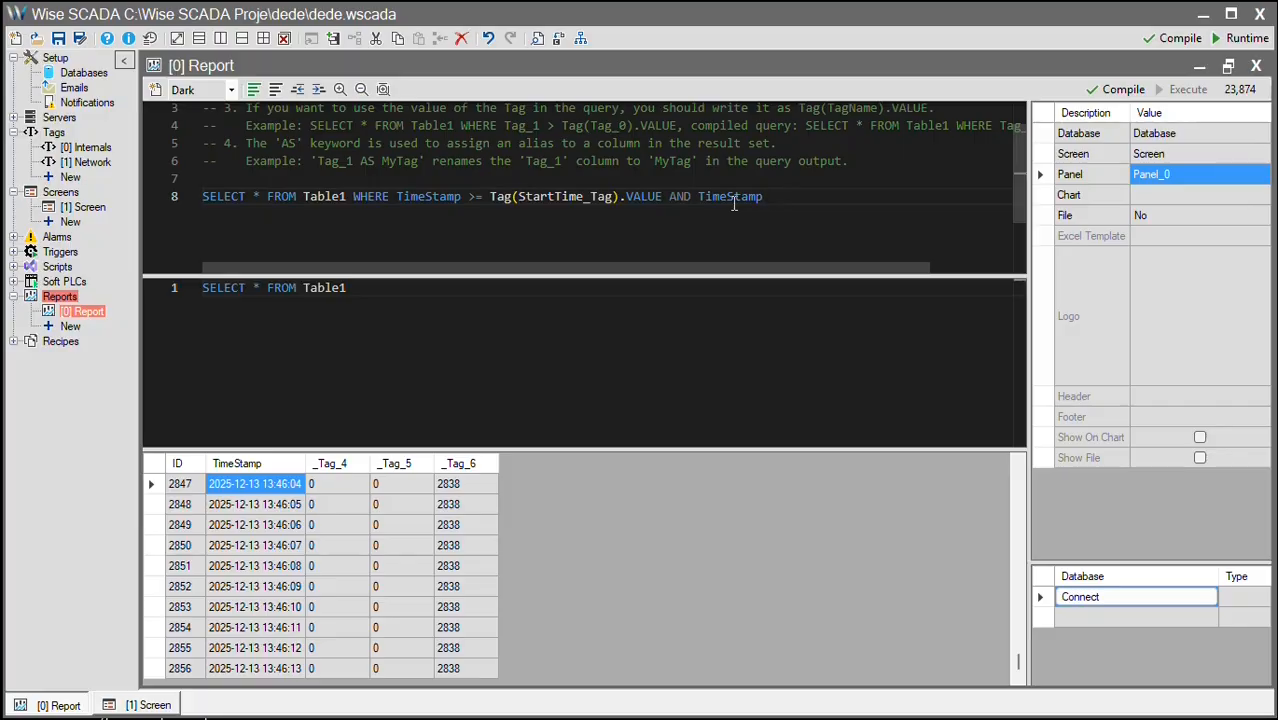
{"action": "type", "text": "<= Tag("}
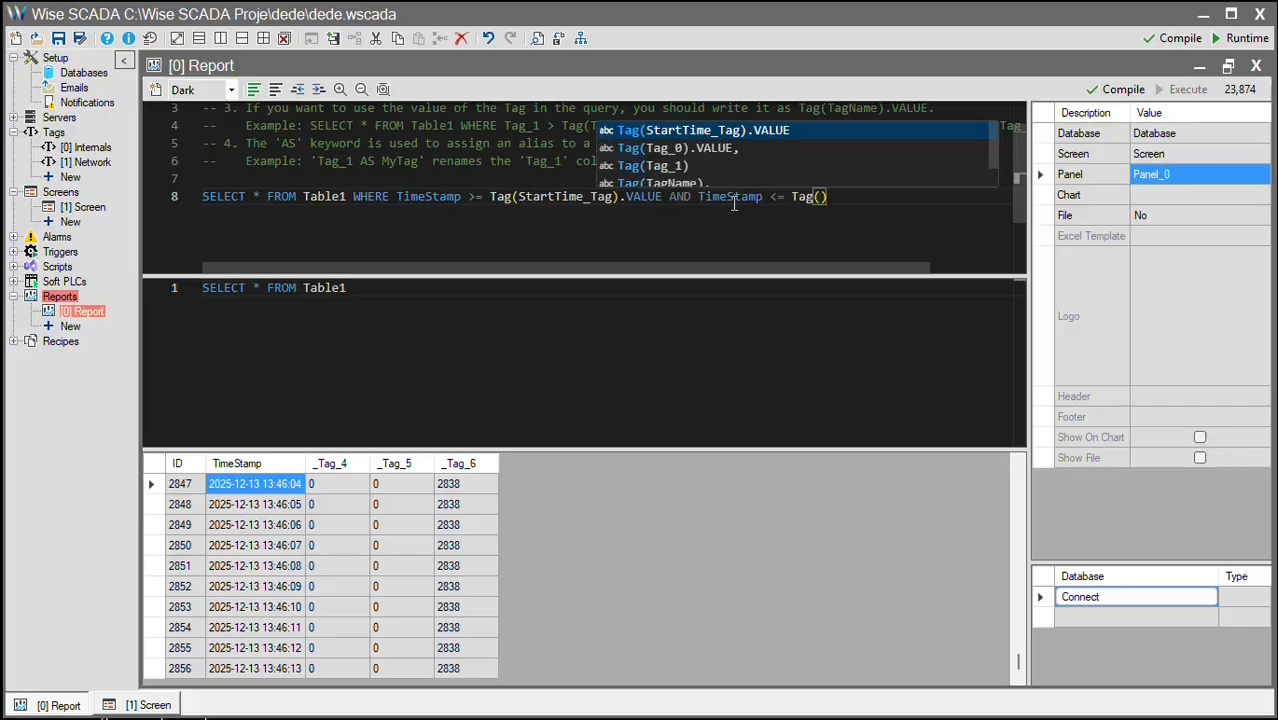
{"action": "right_click", "coordinate": [823, 227]}
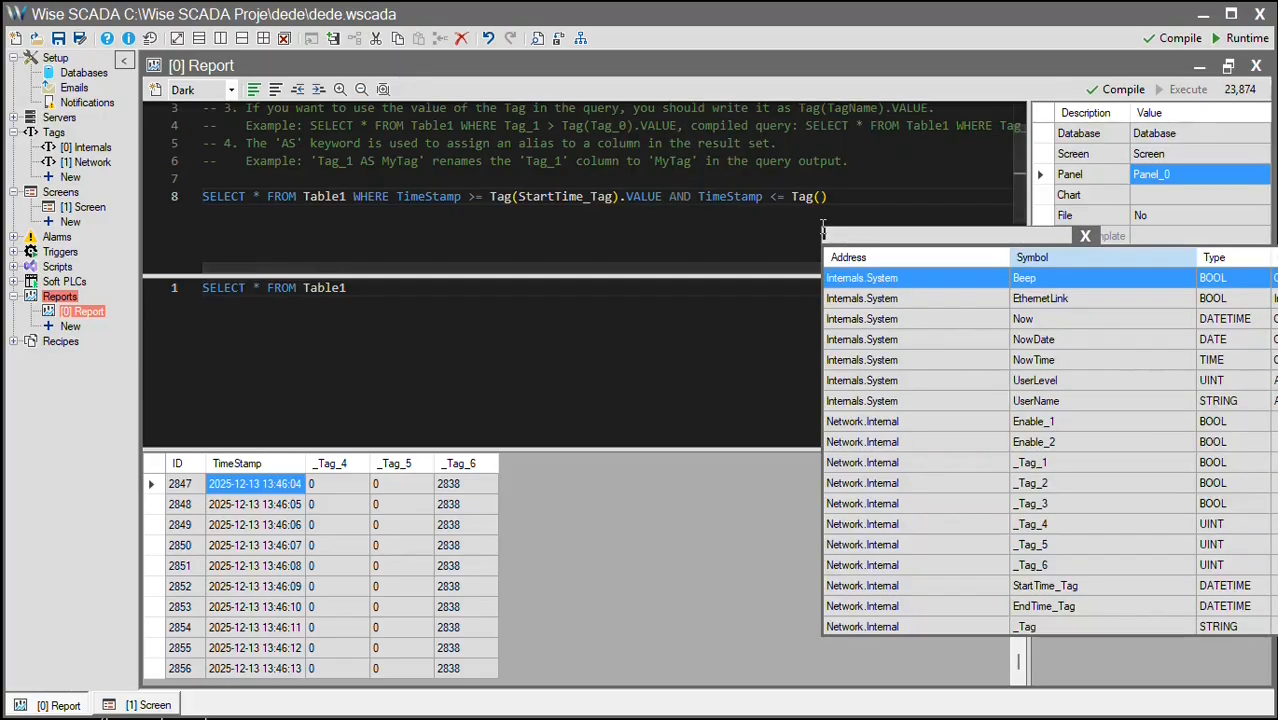
{"action": "double_click", "coordinate": [932, 605]}
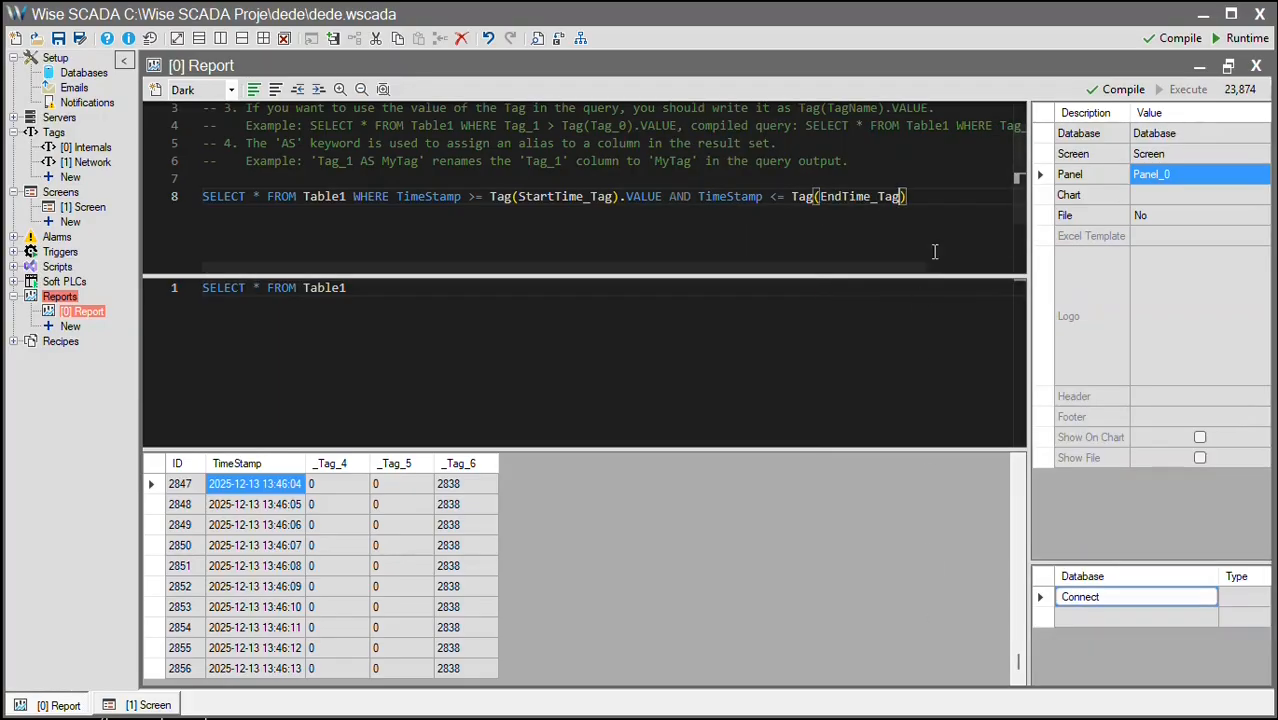
{"action": "type", "text": ".VALUE"}
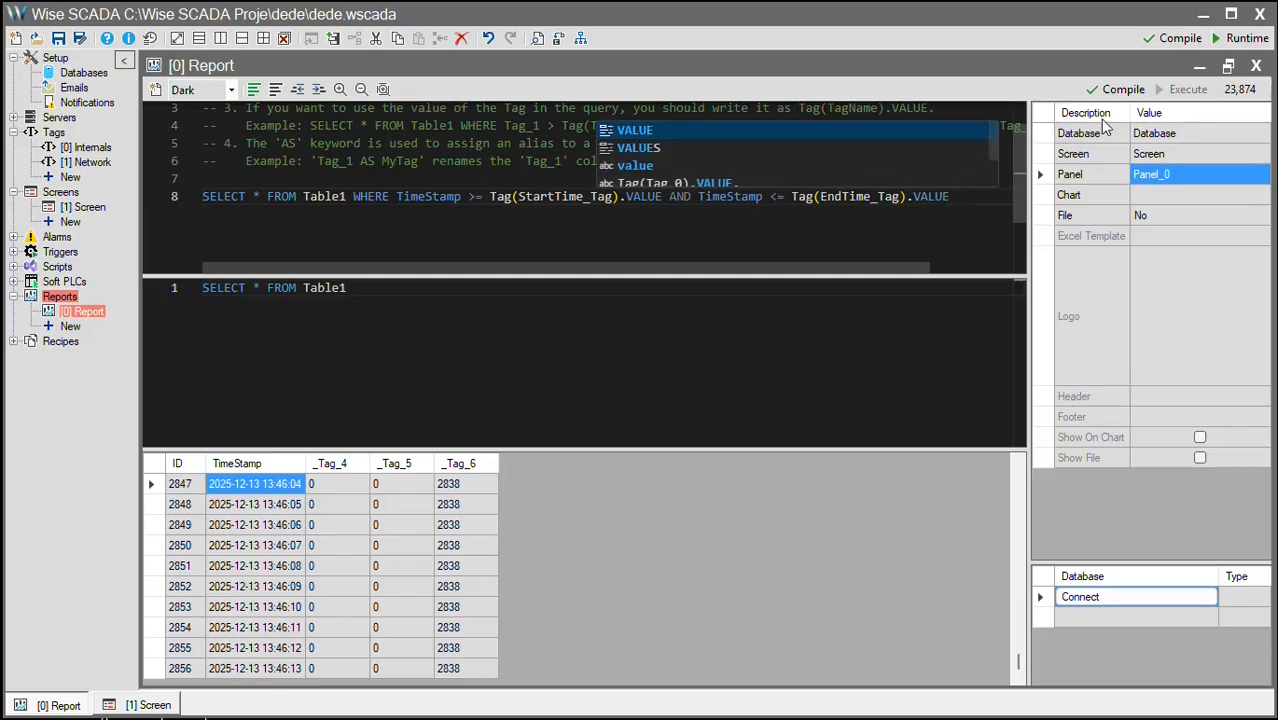
- Compile the time-filtered query, then execute it and browse the results to the last row
{"action": "left_click", "coordinate": [1117, 90]}
{"action": "left_click", "coordinate": [657, 344]}
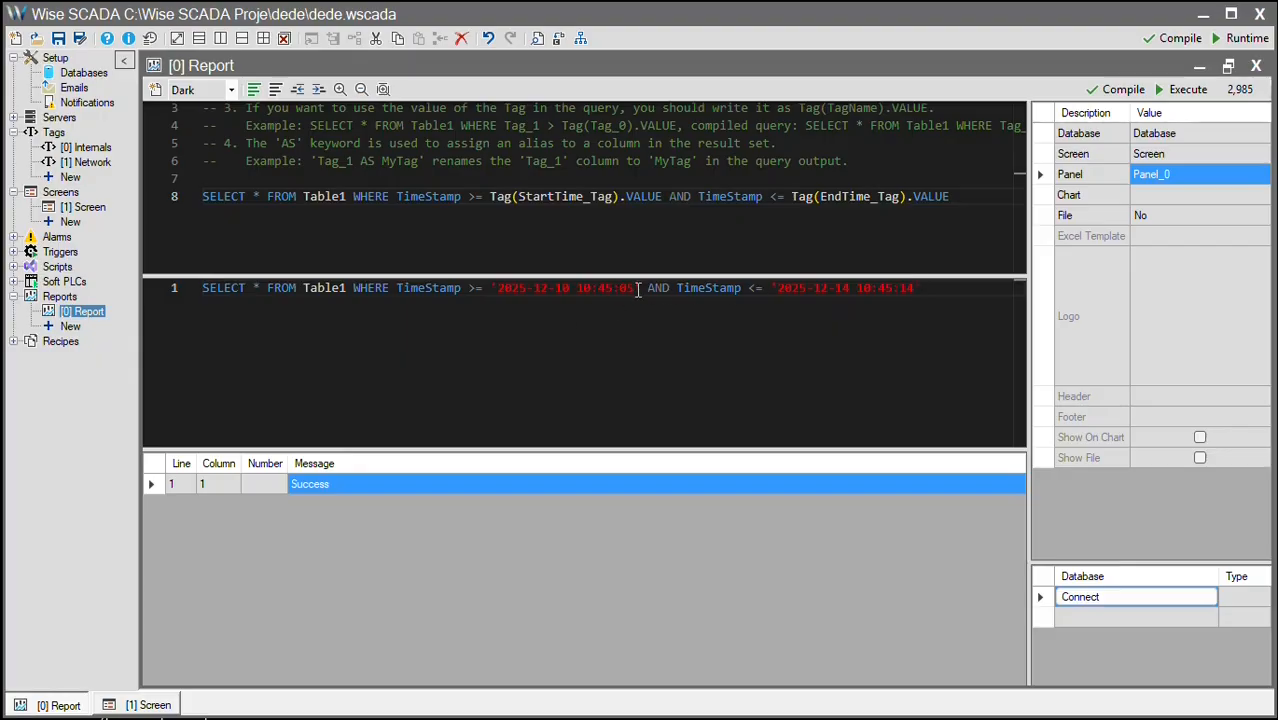
{"action": "left_click_drag", "start_coordinate": [634, 288], "coordinate": [502, 288]}
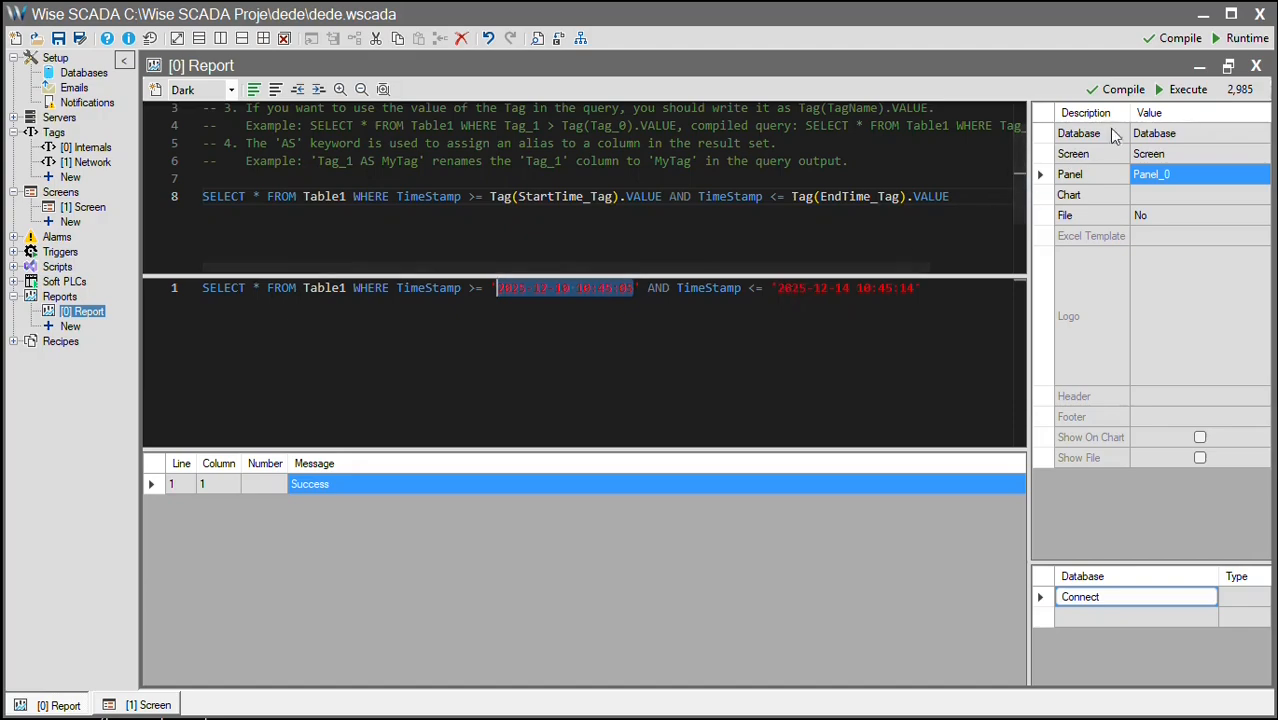
{"action": "left_click", "coordinate": [1185, 90]}
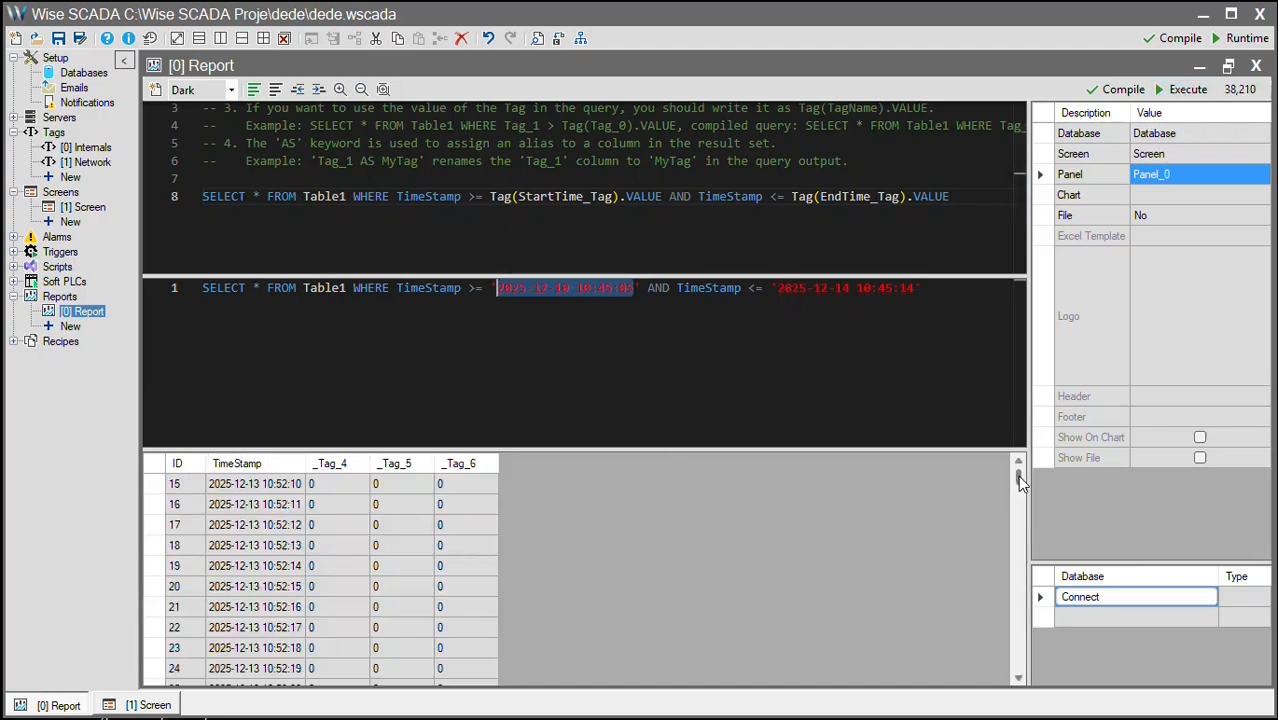
{"action": "left_click_drag", "start_coordinate": [1017, 475], "coordinate": [1025, 672]}
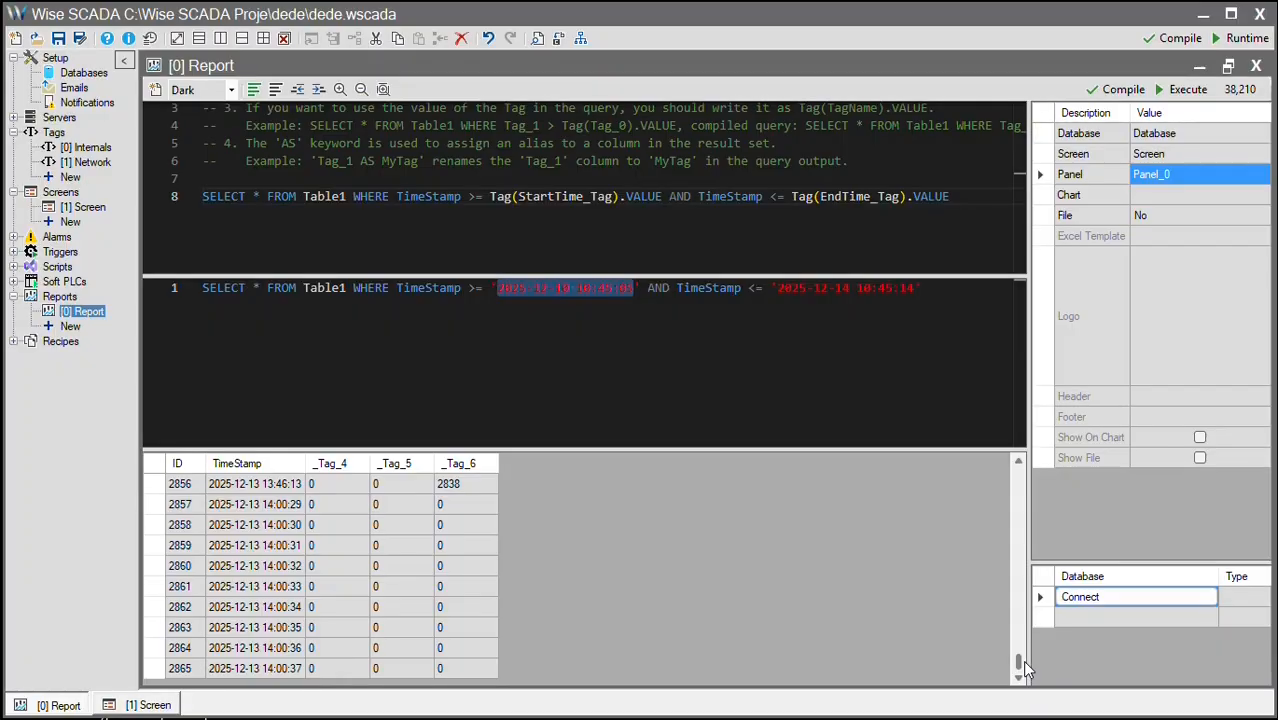
{"action": "left_click", "coordinate": [625, 288]}
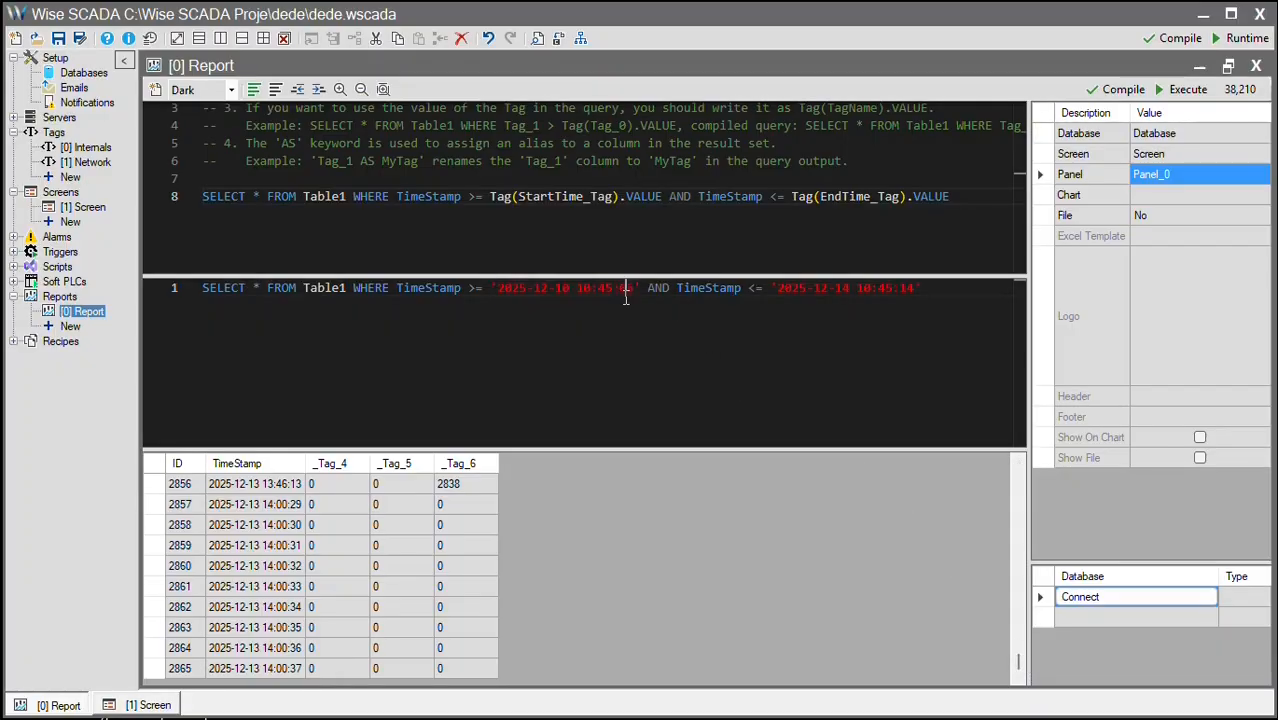
{"action": "left_click", "coordinate": [567, 287]}
{"action": "key", "text": "BackSpace"}
{"action": "type", "text": "3"}
{"action": "key", "text": "BackSpace"}
{"action": "type", "text": "2"}
{"action": "left_click", "coordinate": [1196, 91]}
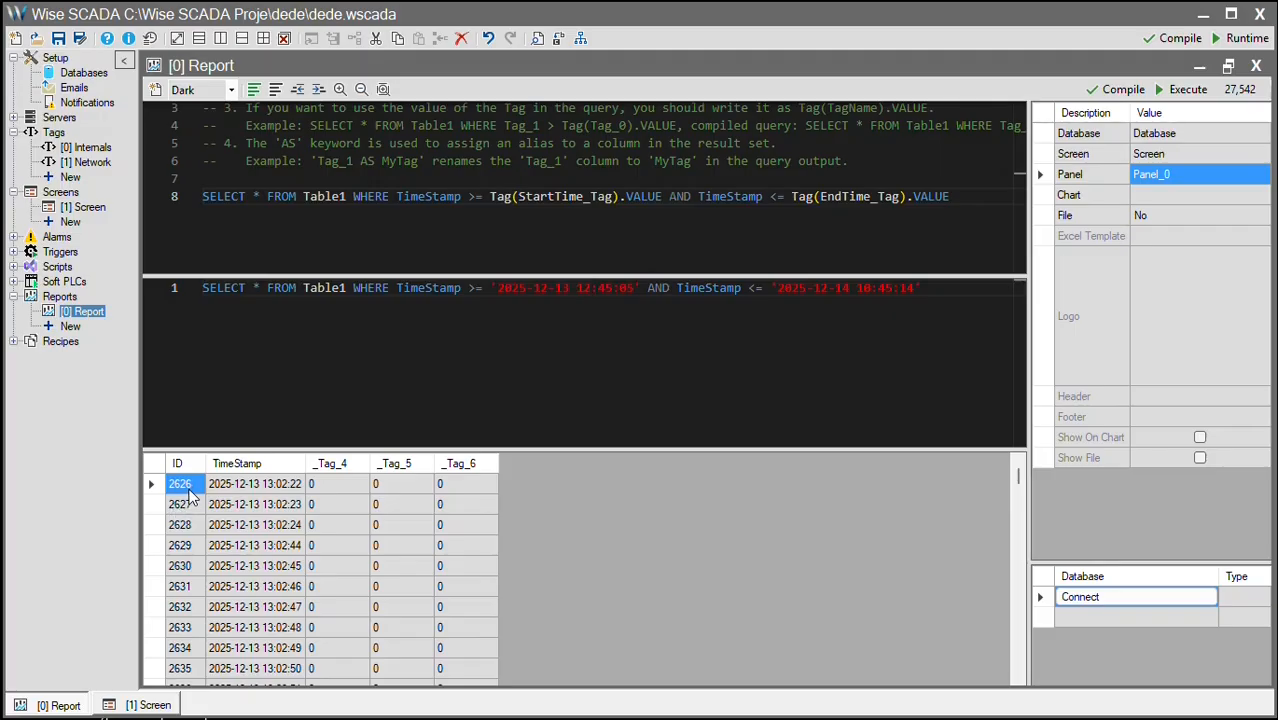
- Examine the first and last rows returned for the new start time
{"action": "left_click", "coordinate": [190, 489]}
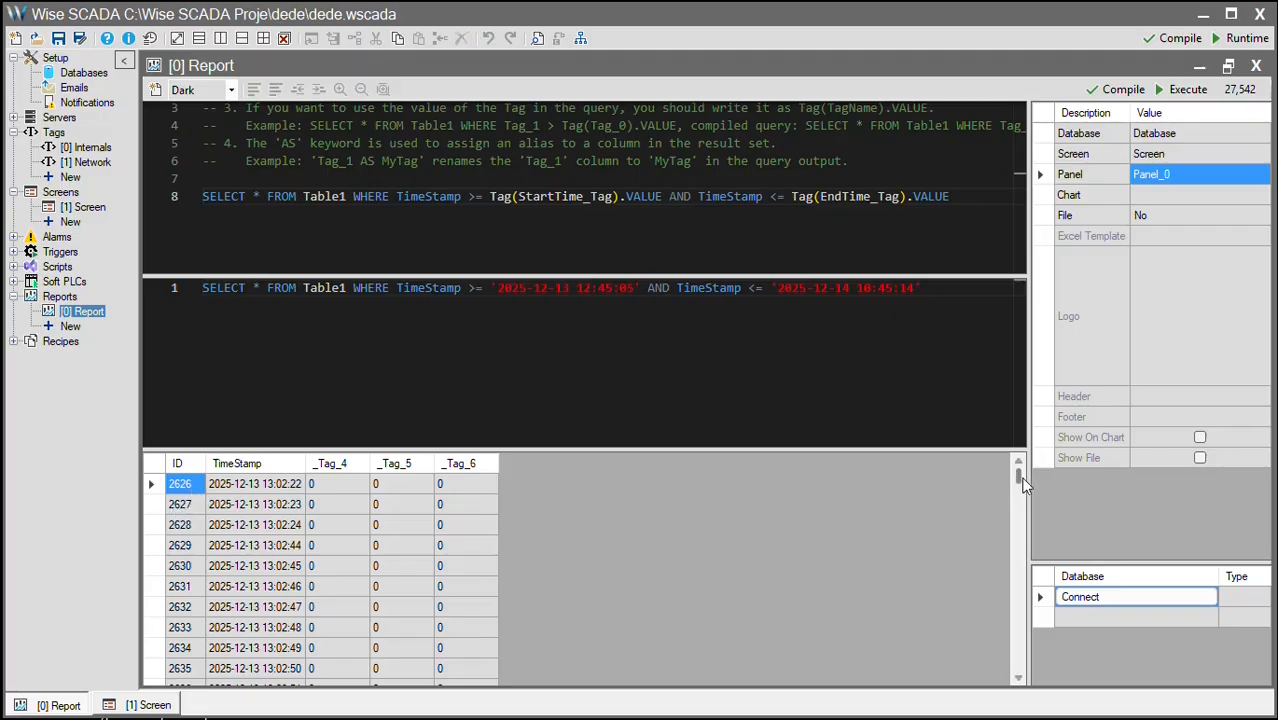
{"action": "left_click_drag", "start_coordinate": [1018, 478], "coordinate": [1036, 668]}
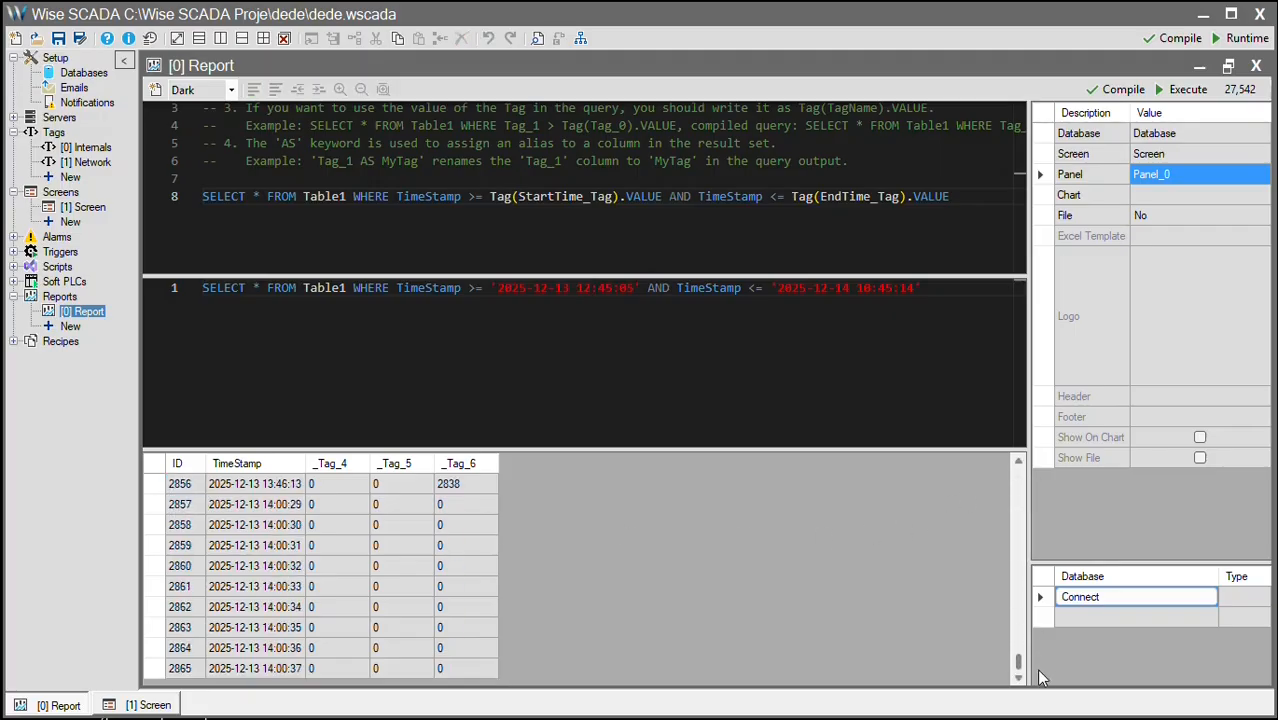
{"action": "left_click", "coordinate": [180, 668]}
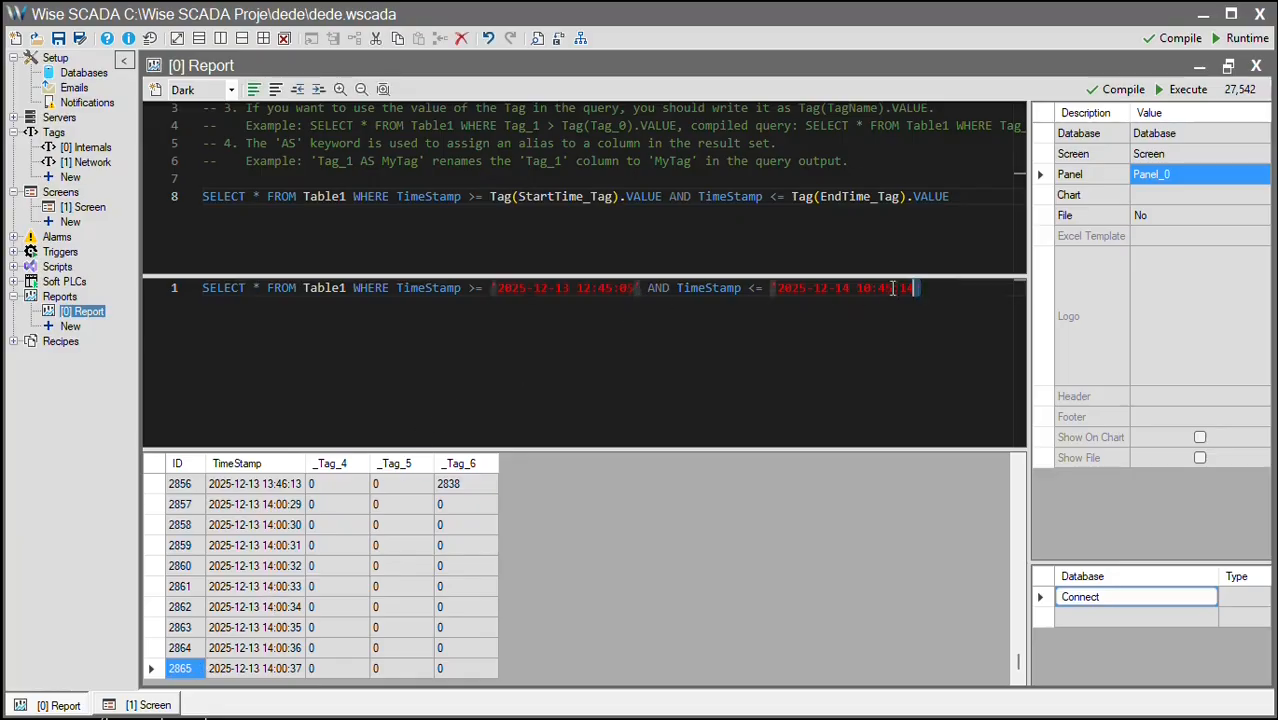
- Recompile the tag-based report query to replace the hand-edited compiled start time, and execute it
{"action": "left_click_drag", "start_coordinate": [918, 289], "coordinate": [195, 291]}
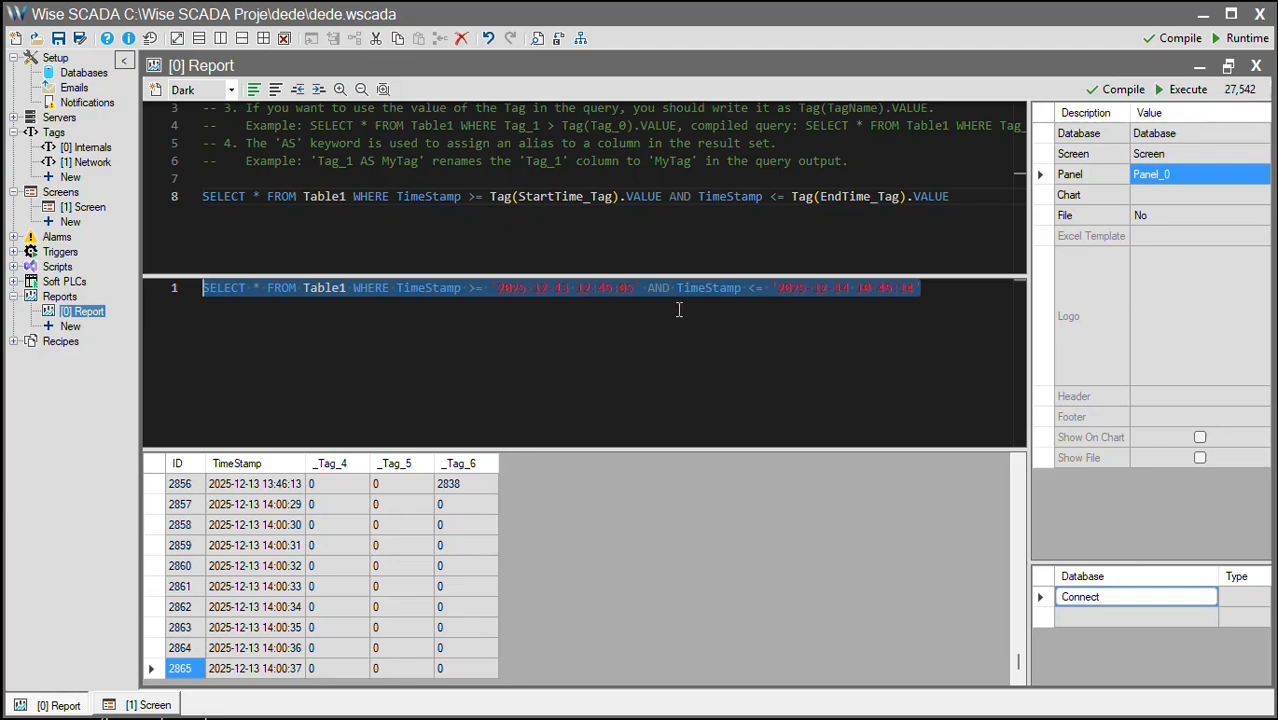
{"action": "left_click", "coordinate": [632, 308]}
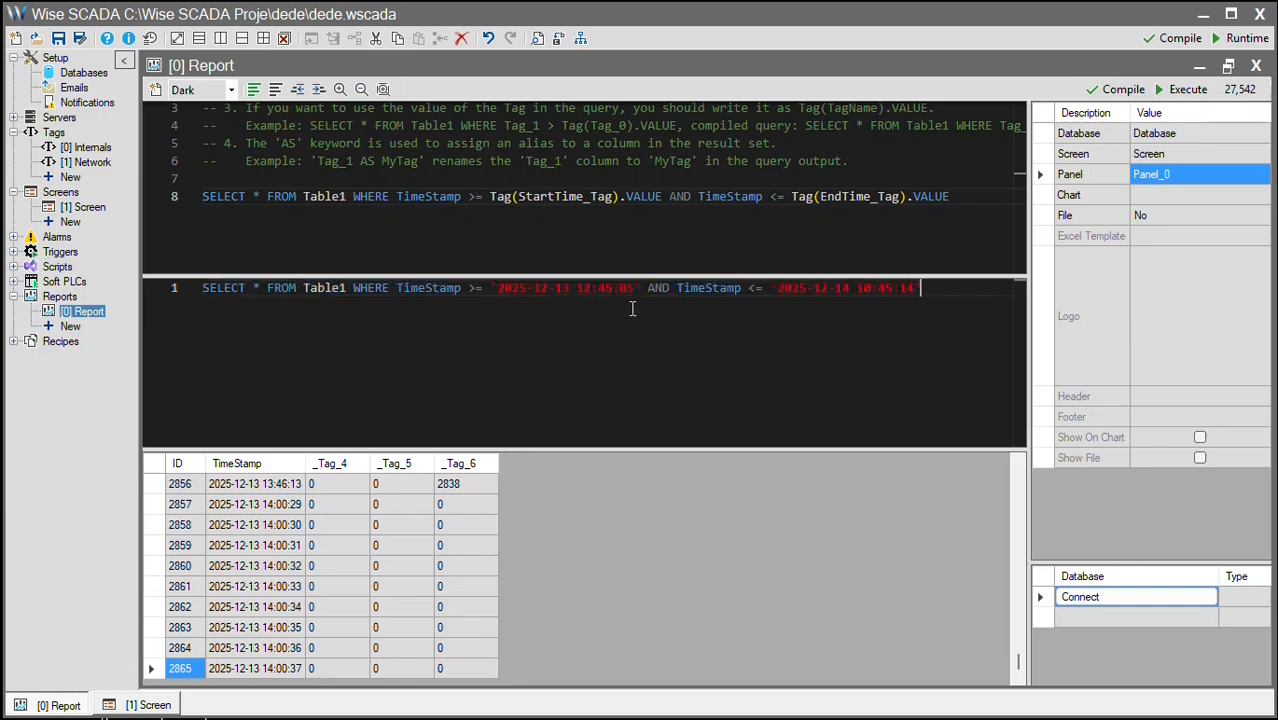
{"action": "double_click", "coordinate": [587, 195]}
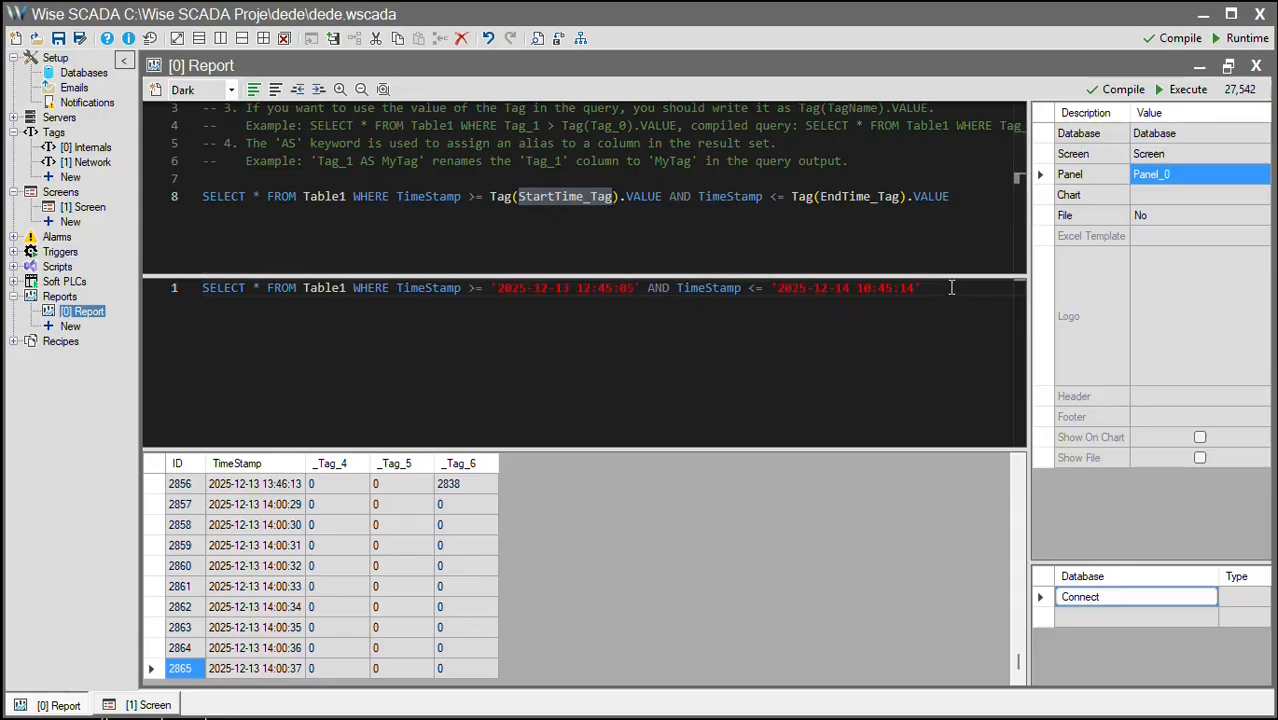
{"action": "left_click_drag", "start_coordinate": [951, 288], "coordinate": [108, 296]}
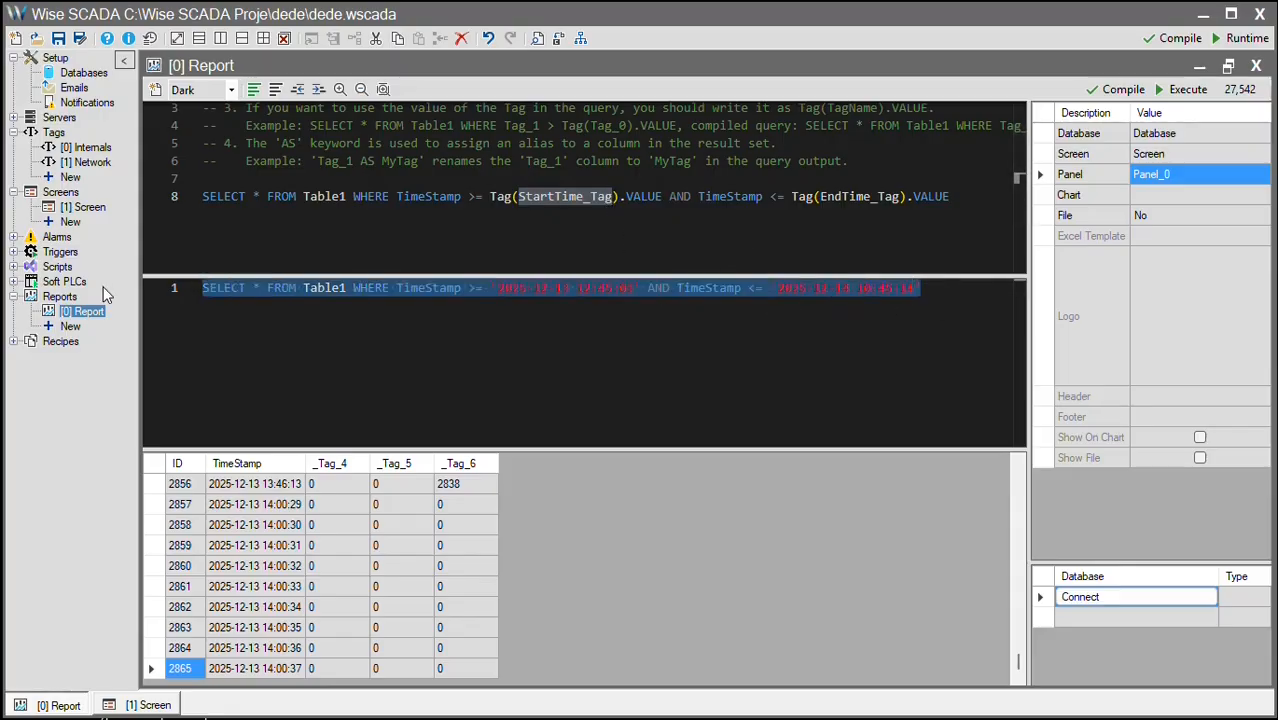
{"action": "left_click", "coordinate": [1116, 92]}
{"action": "left_click", "coordinate": [604, 288]}
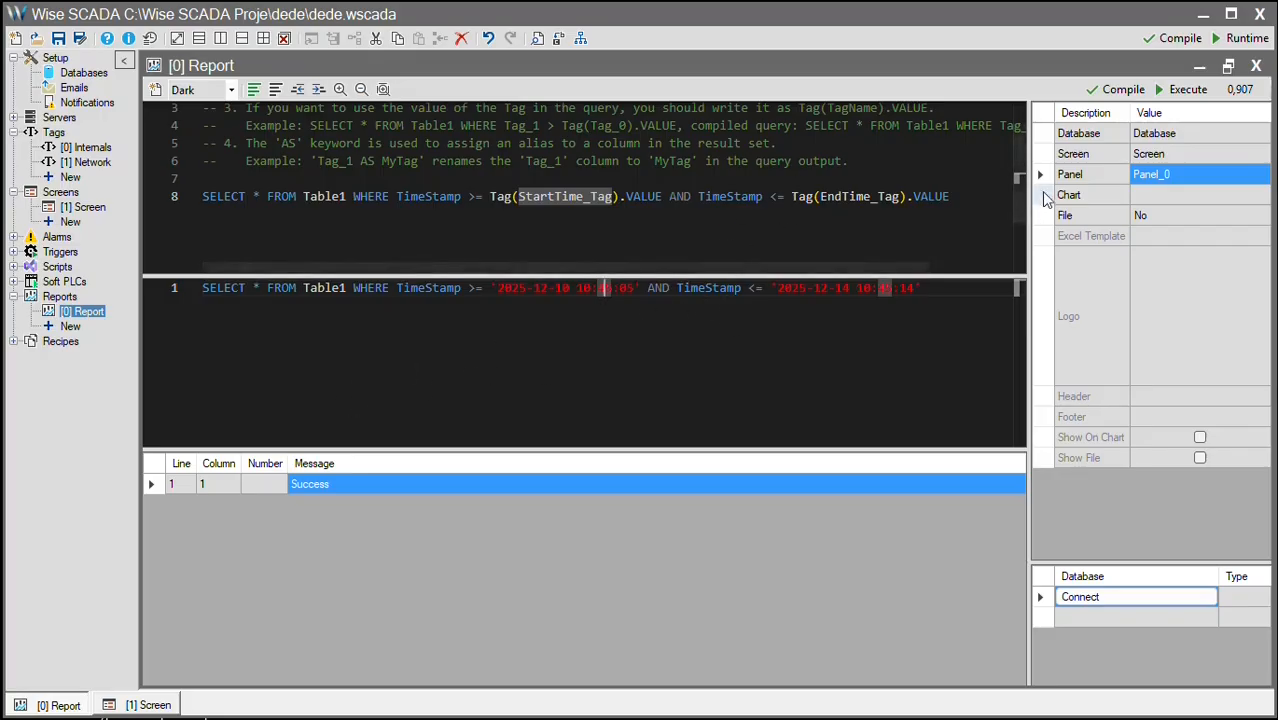
{"action": "left_click", "coordinate": [1184, 89]}
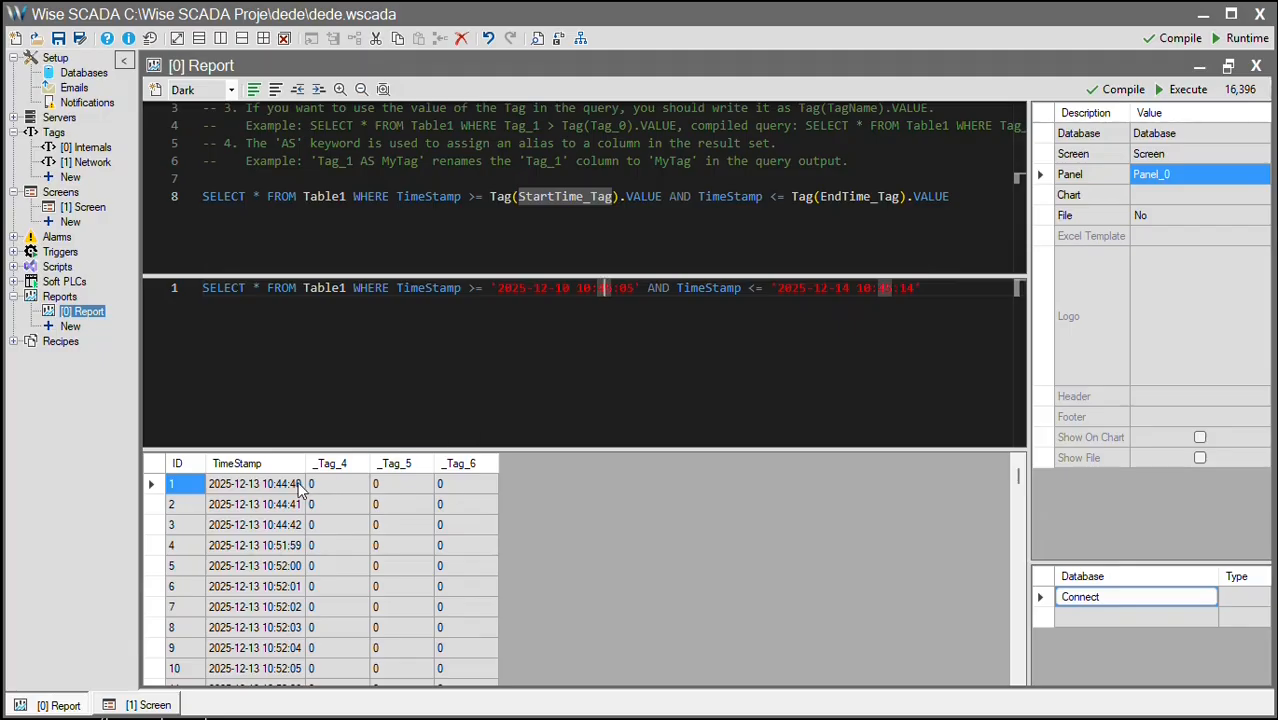
- Replace the asterisk in the SELECT clause with TimeStamp, _Tag_4, _Tag_5, then compile and execute the query
{"action": "left_click", "coordinate": [265, 196]}
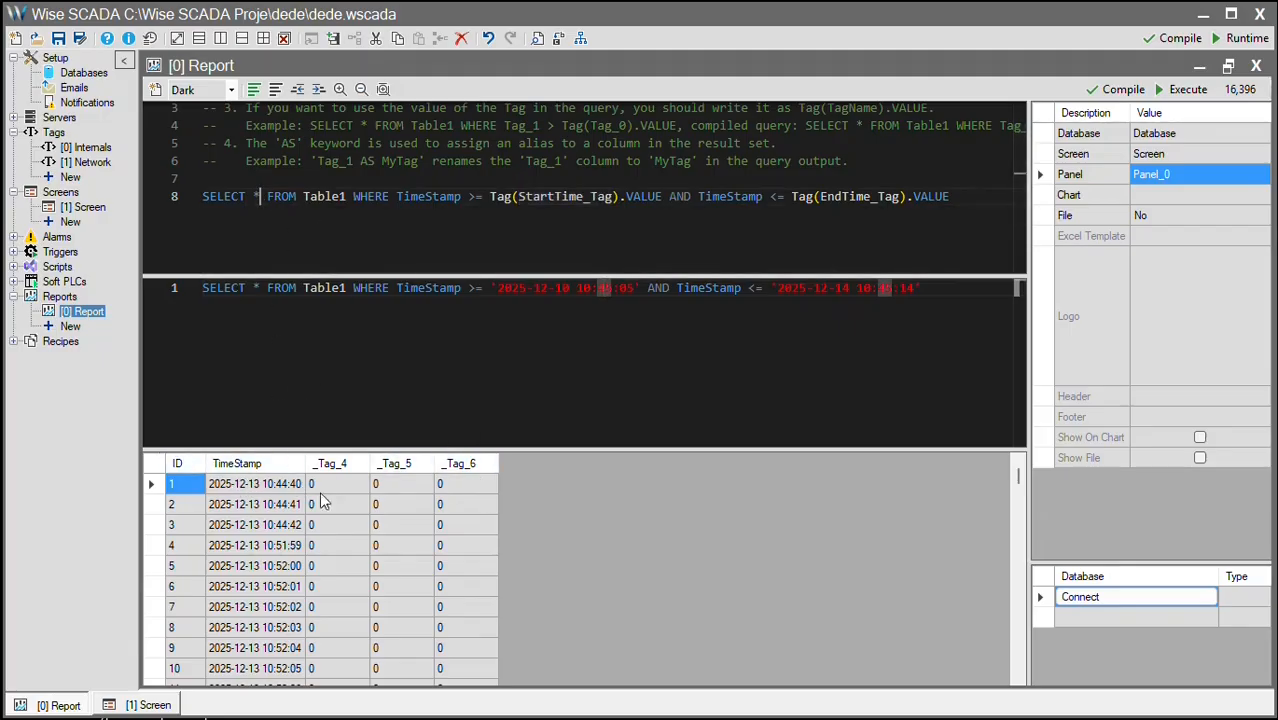
{"action": "left_click", "coordinate": [160, 471]}
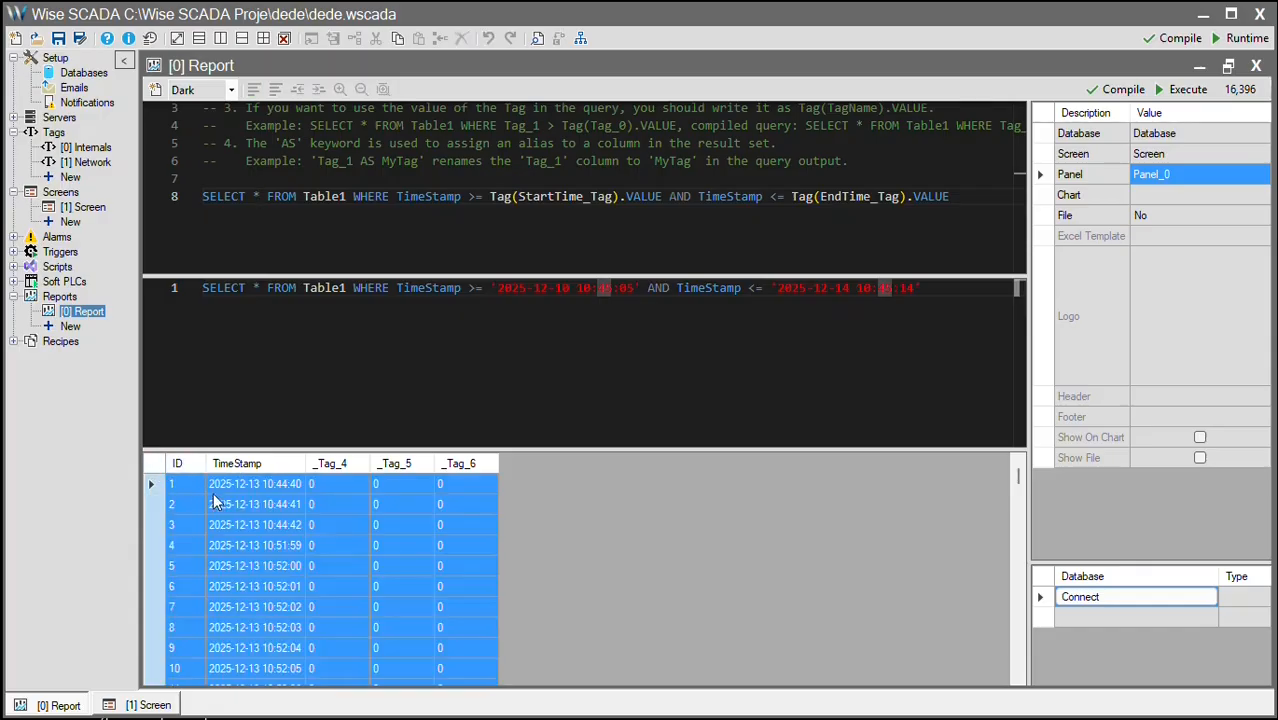
{"action": "left_click", "coordinate": [190, 486]}
{"action": "left_click", "coordinate": [263, 196]}
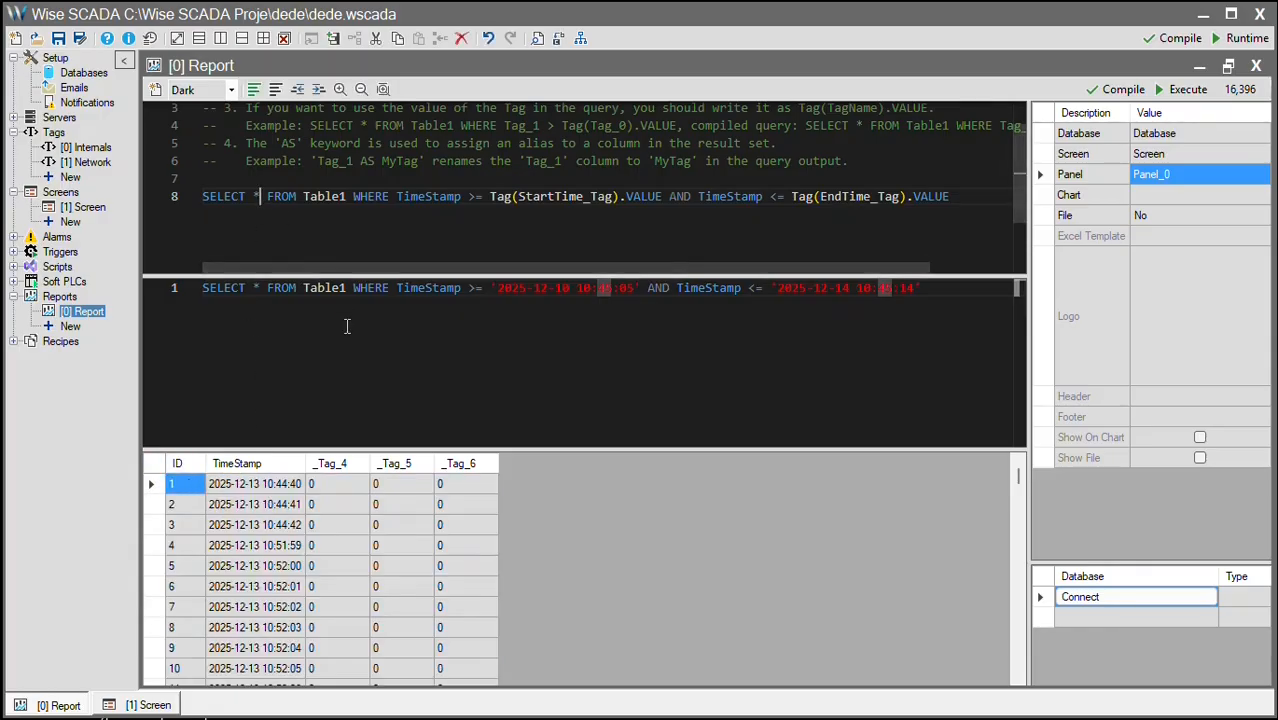
{"action": "key", "text": "BackSpace"}
{"action": "type", "text": "Time"}
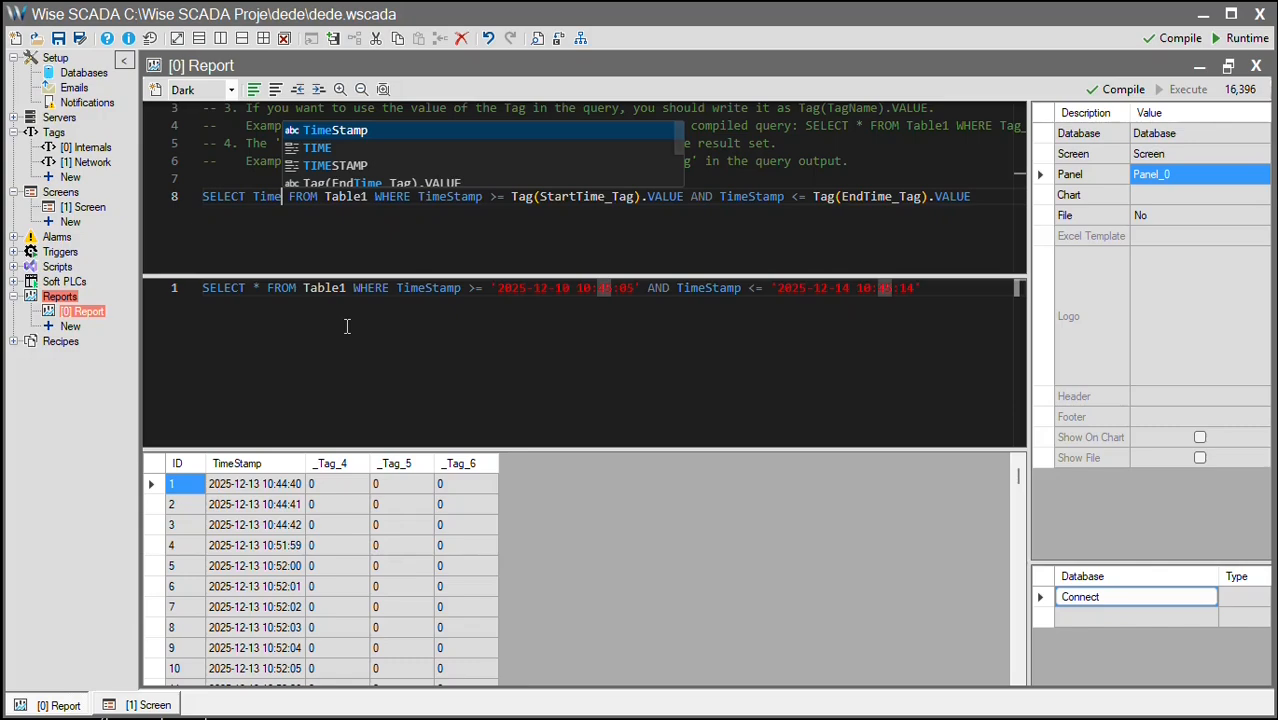
{"action": "type", "text": "Stamp, "}
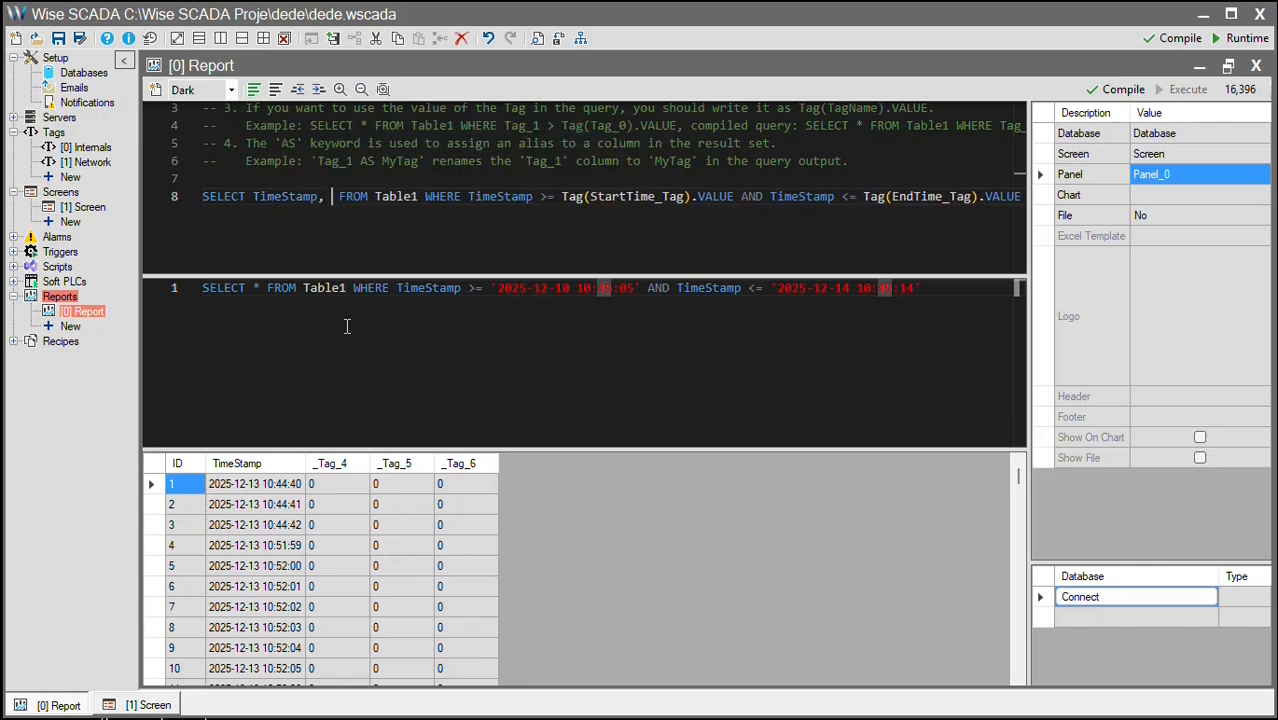
{"action": "type", "text": "_Tag_4"}
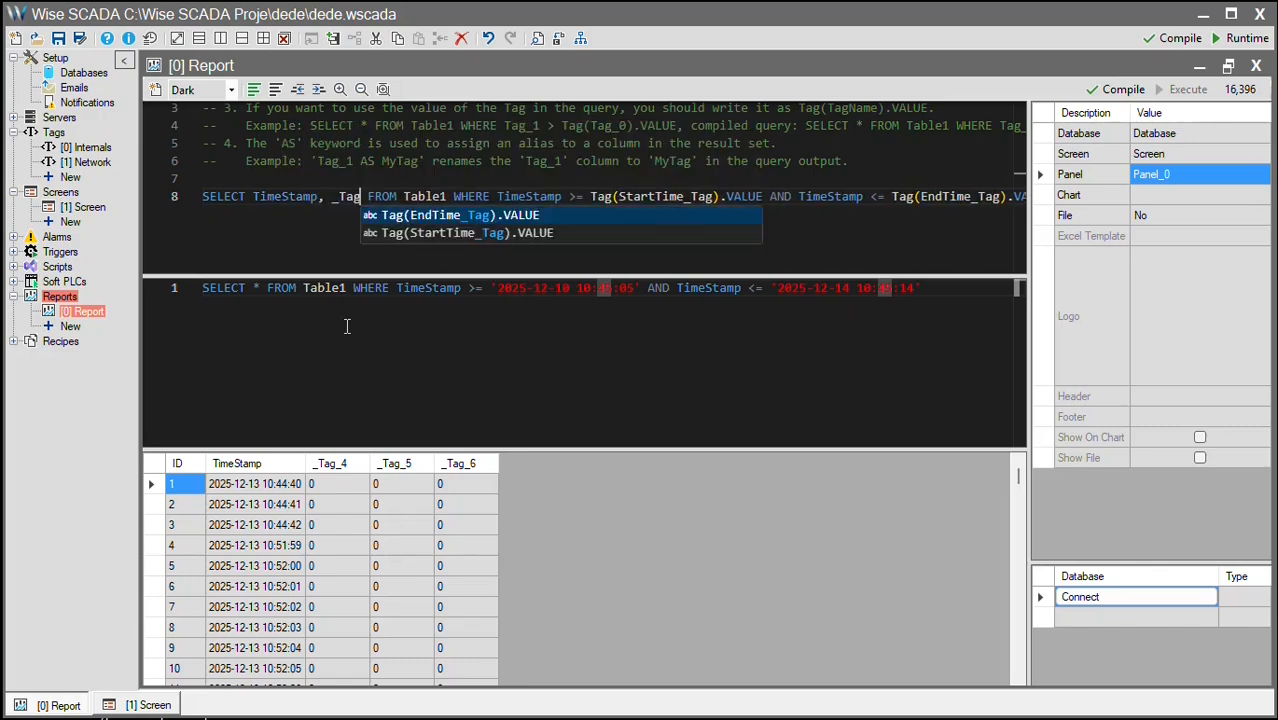
{"action": "type", "text": ", "}
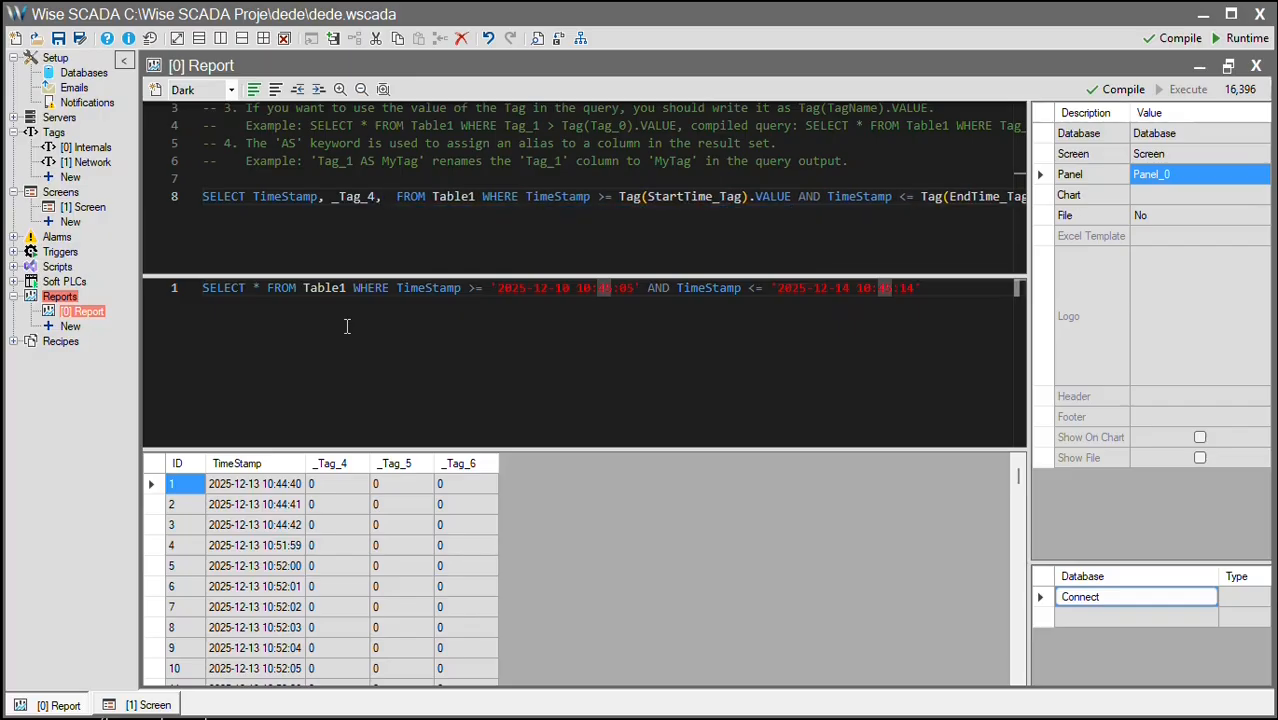
{"action": "type", "text": "_Tag_"}
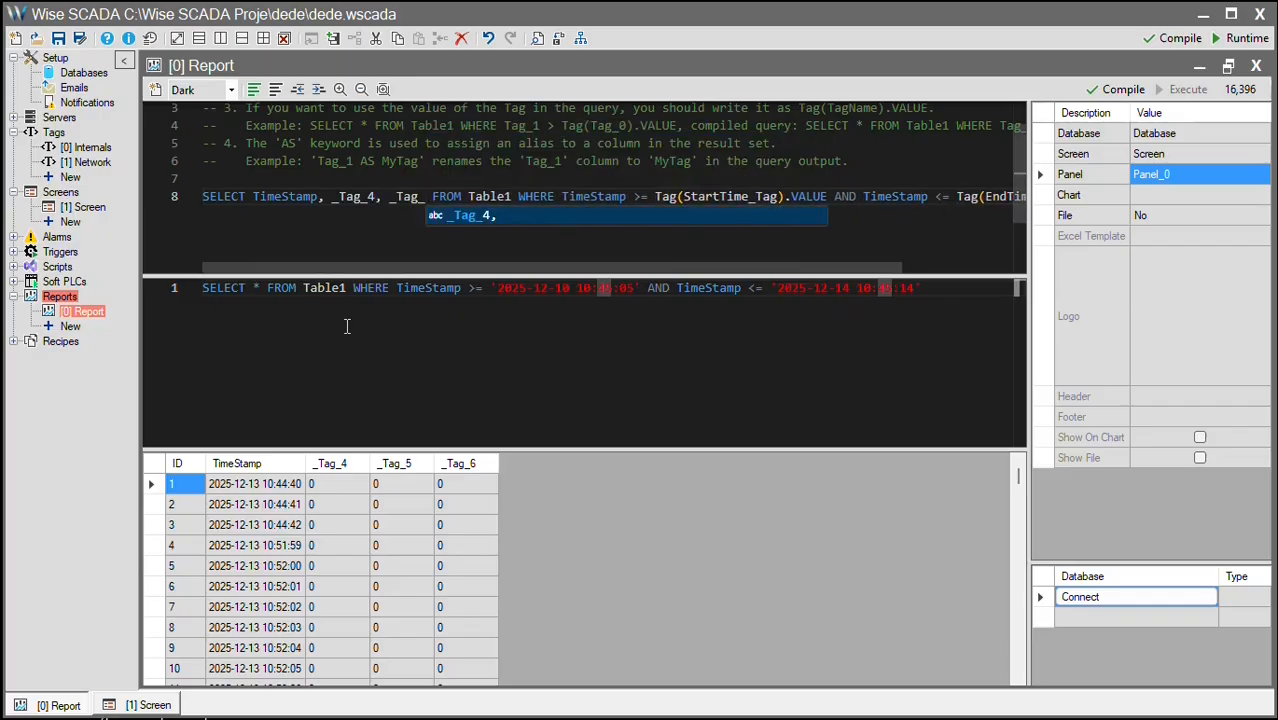
{"action": "type", "text": "5"}
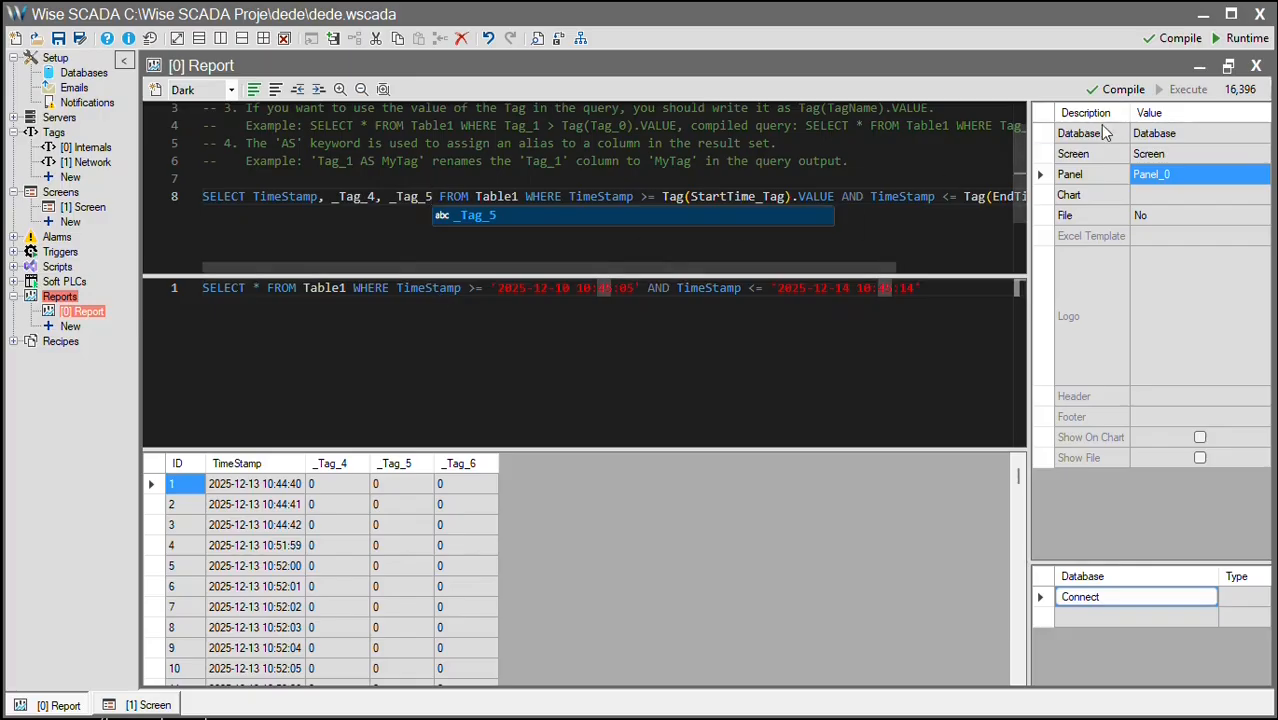
{"action": "left_click", "coordinate": [1118, 89]}
{"action": "left_click", "coordinate": [1180, 89]}
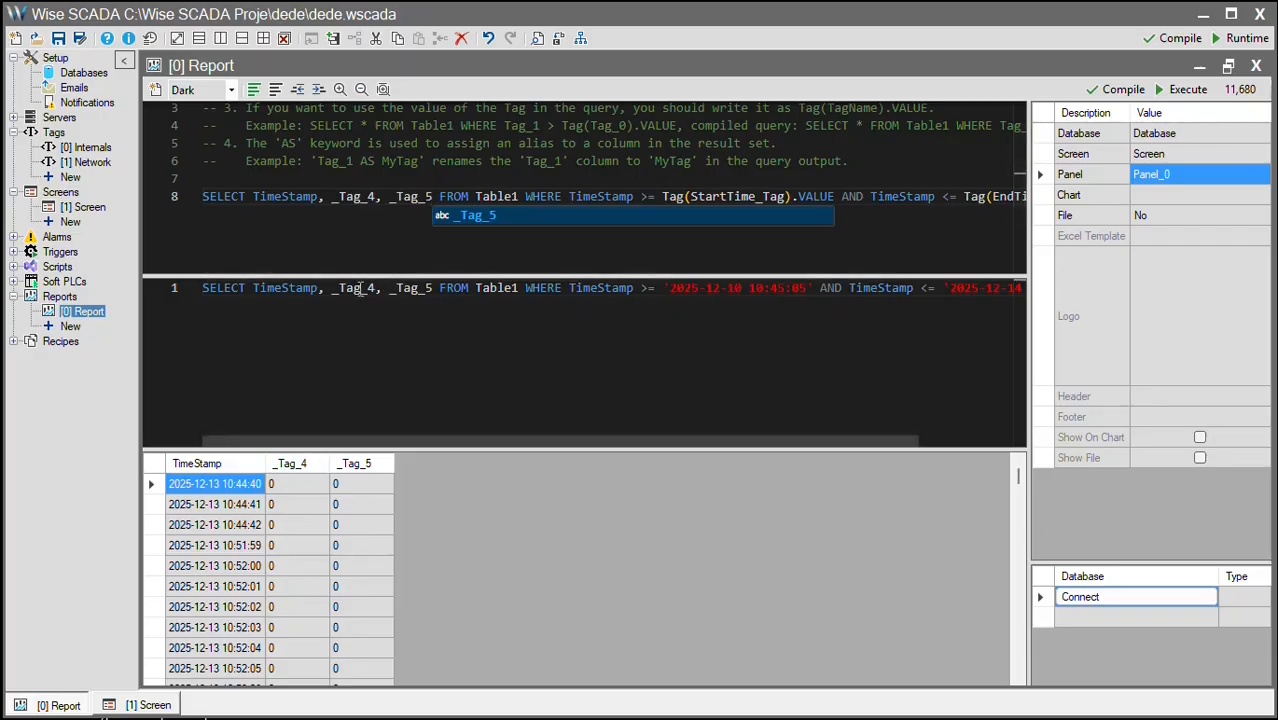
- Alias _Tag_4 as Temp_1 and _Tag_5 as Temp_2 in the query, then compile and execute it
{"action": "left_click", "coordinate": [379, 196]}
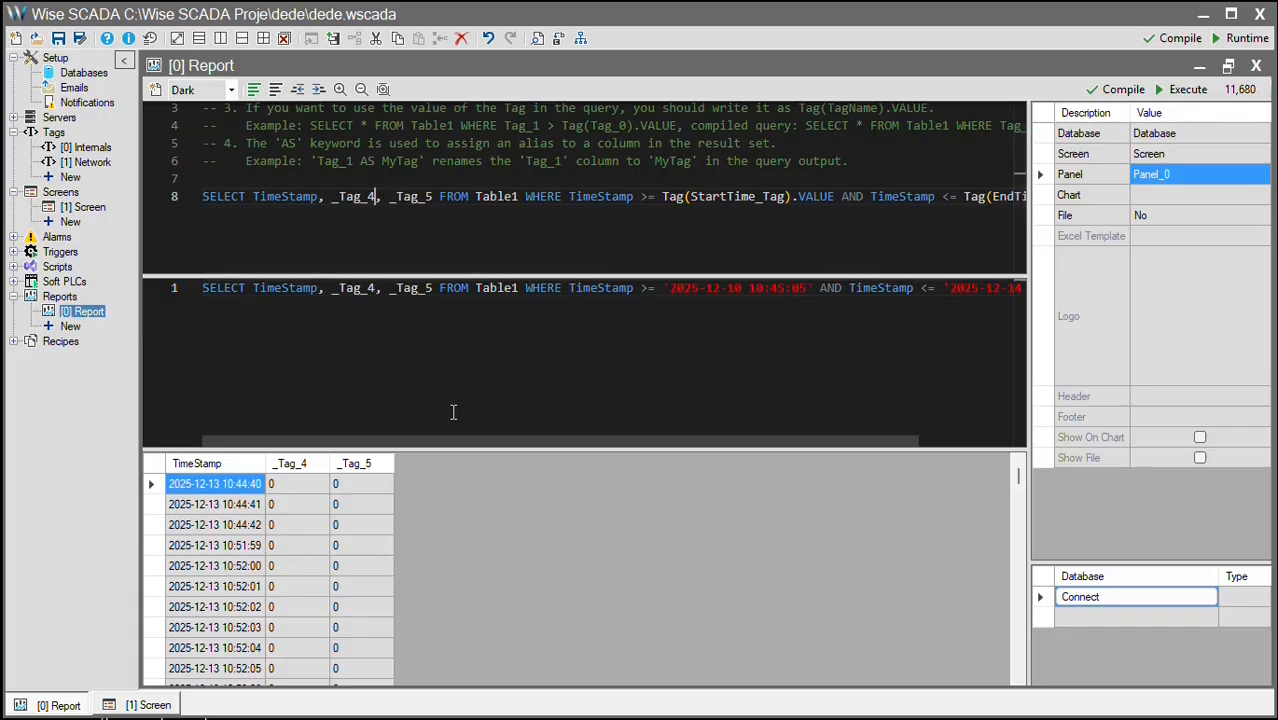
{"action": "type", "text": "as "}
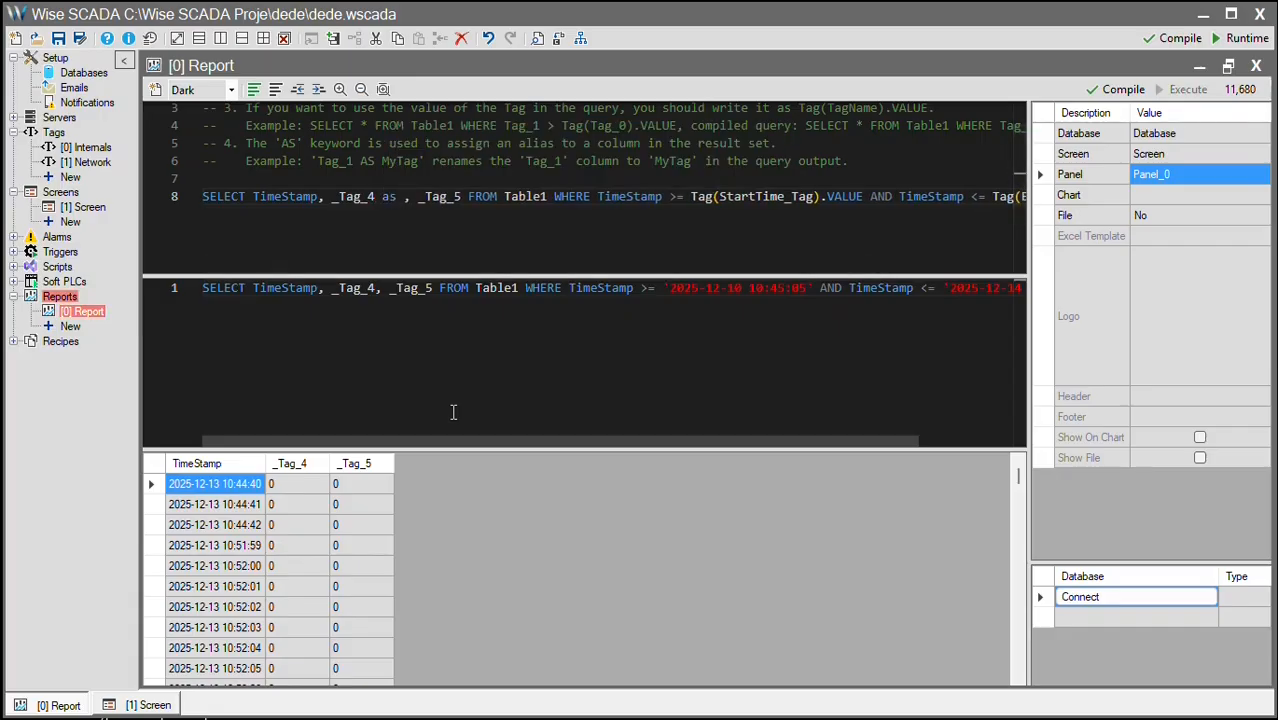
{"action": "type", "text": "Temp_"}
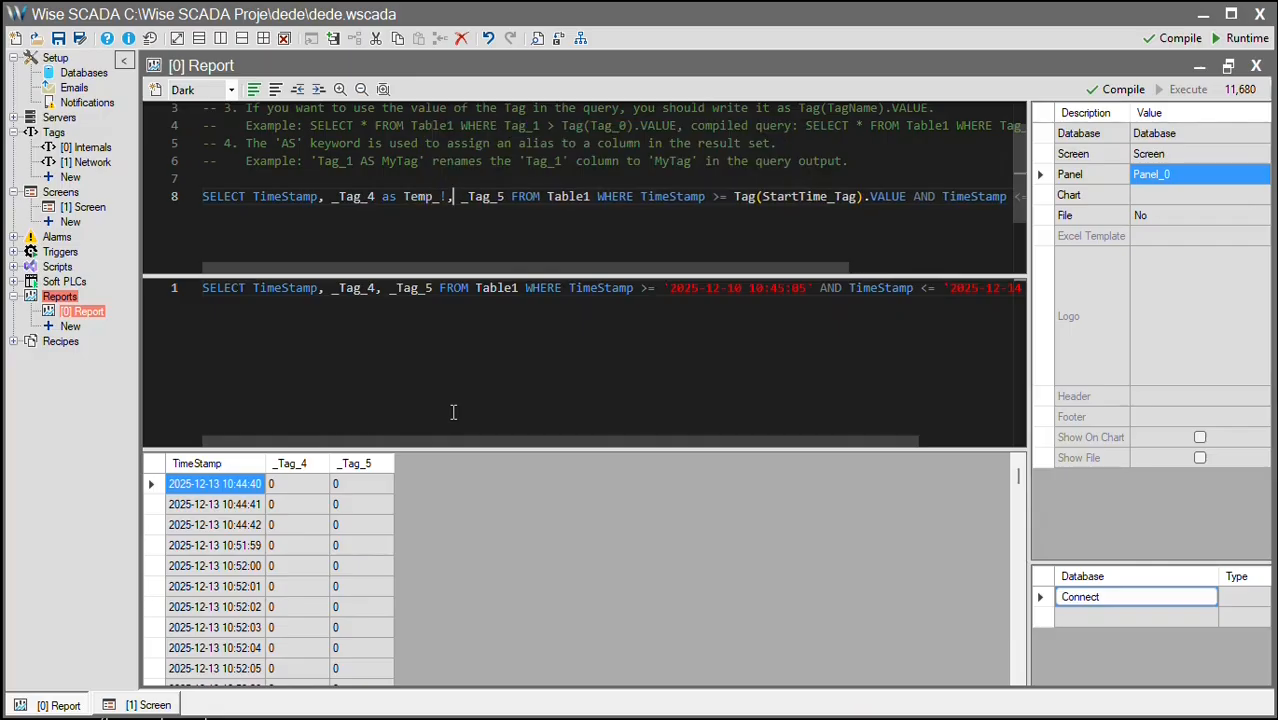
{"action": "type", "text": "1"}
{"action": "key", "text": "Right"}
{"action": "key", "text": "Right"}
{"action": "key", "text": "Right"}
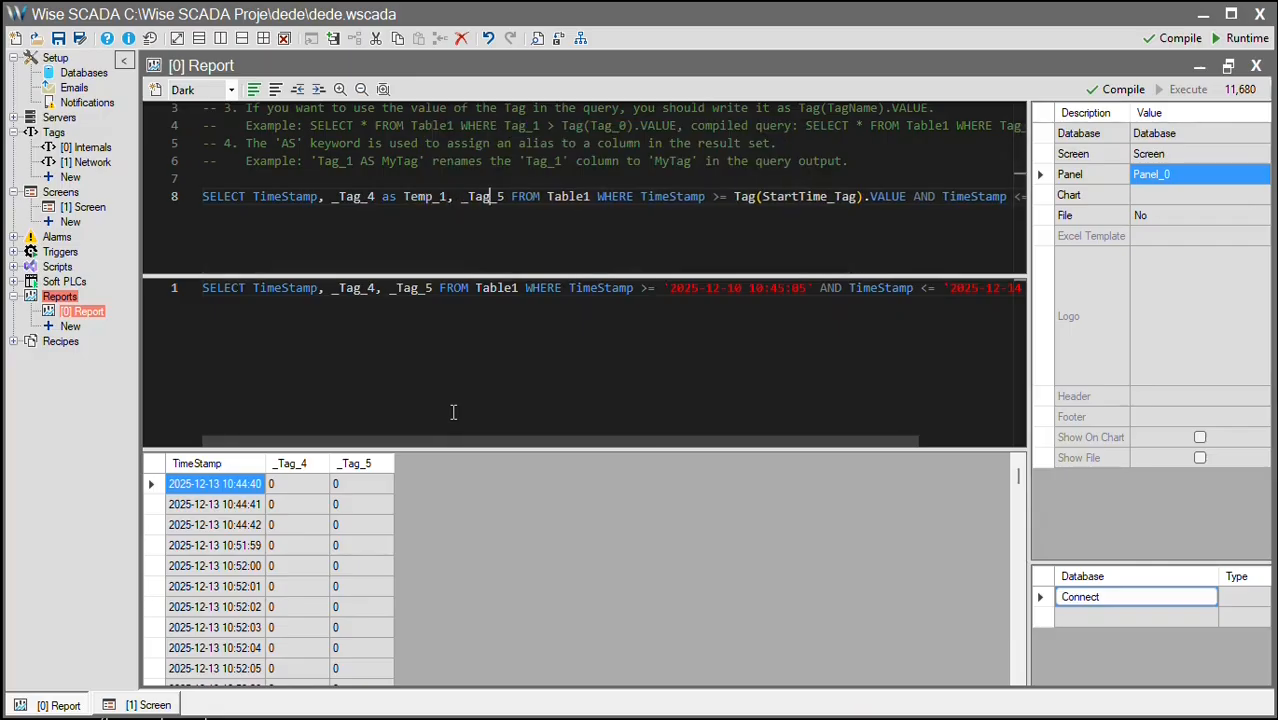
{"action": "key", "text": "Right"}
{"action": "key", "text": "Right"}
{"action": "type", "text": "as"}
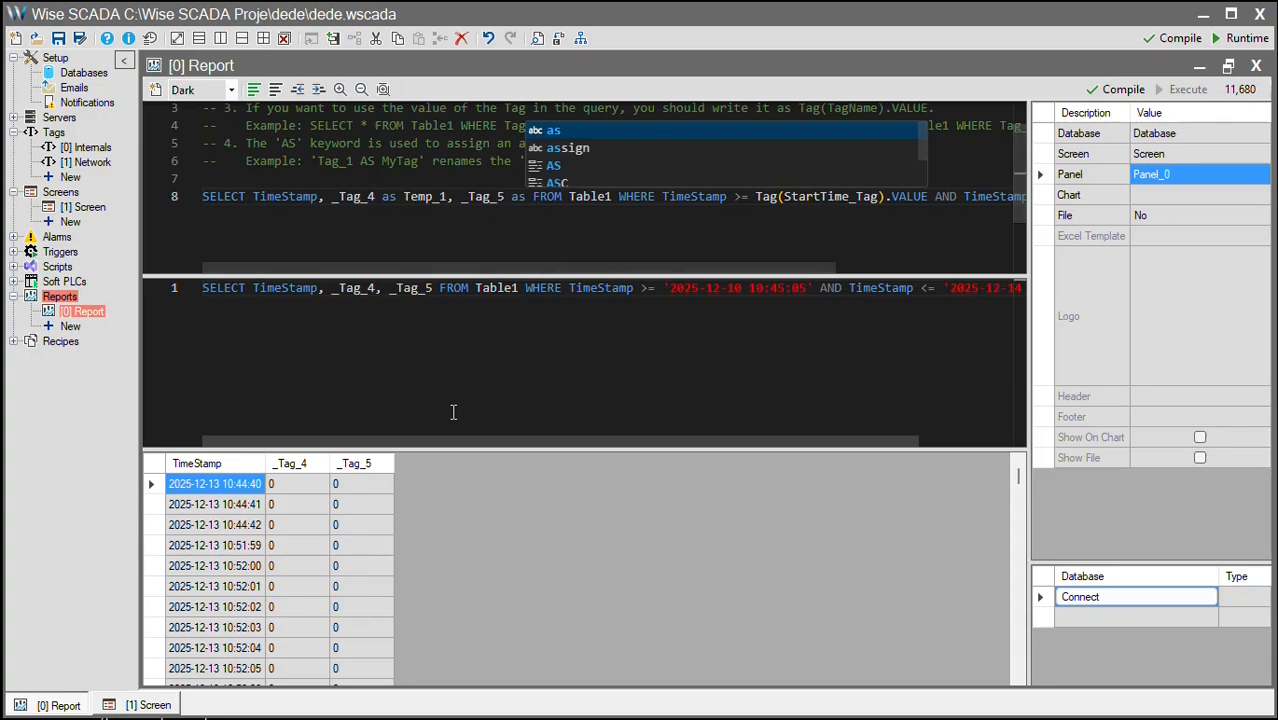
{"action": "type", "text": " Tem"}
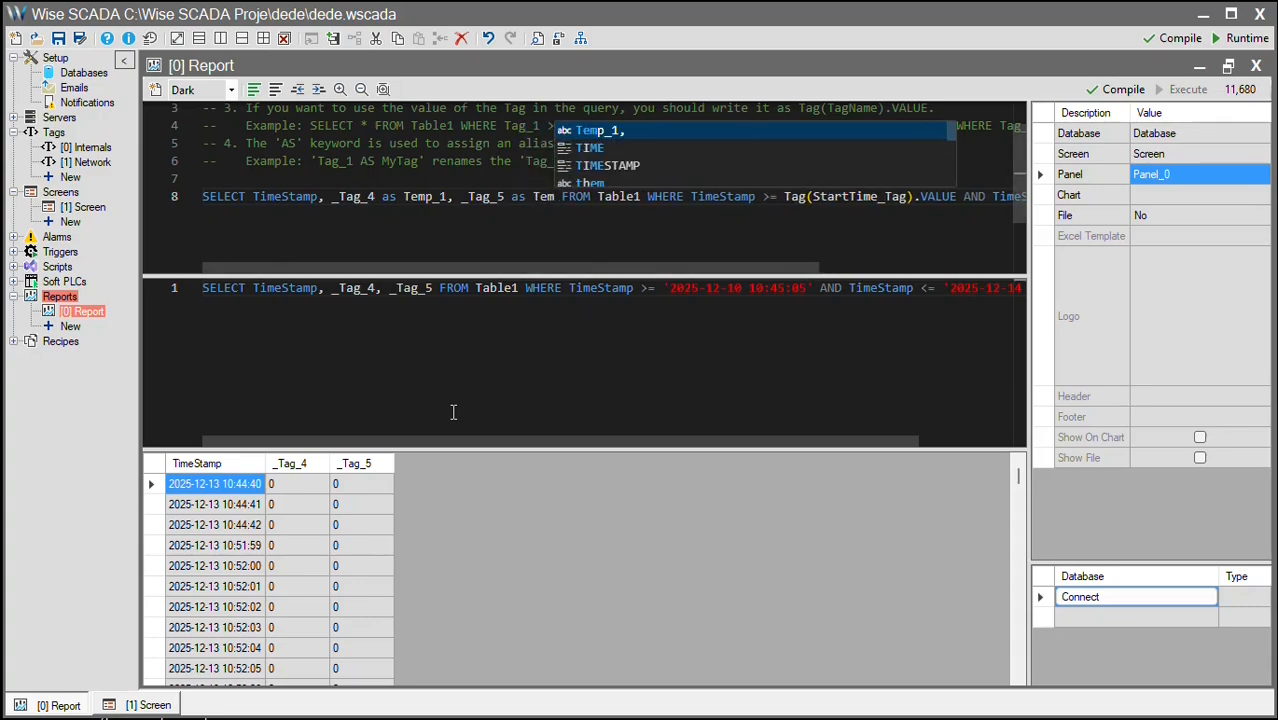
{"action": "type", "text": "p_2"}
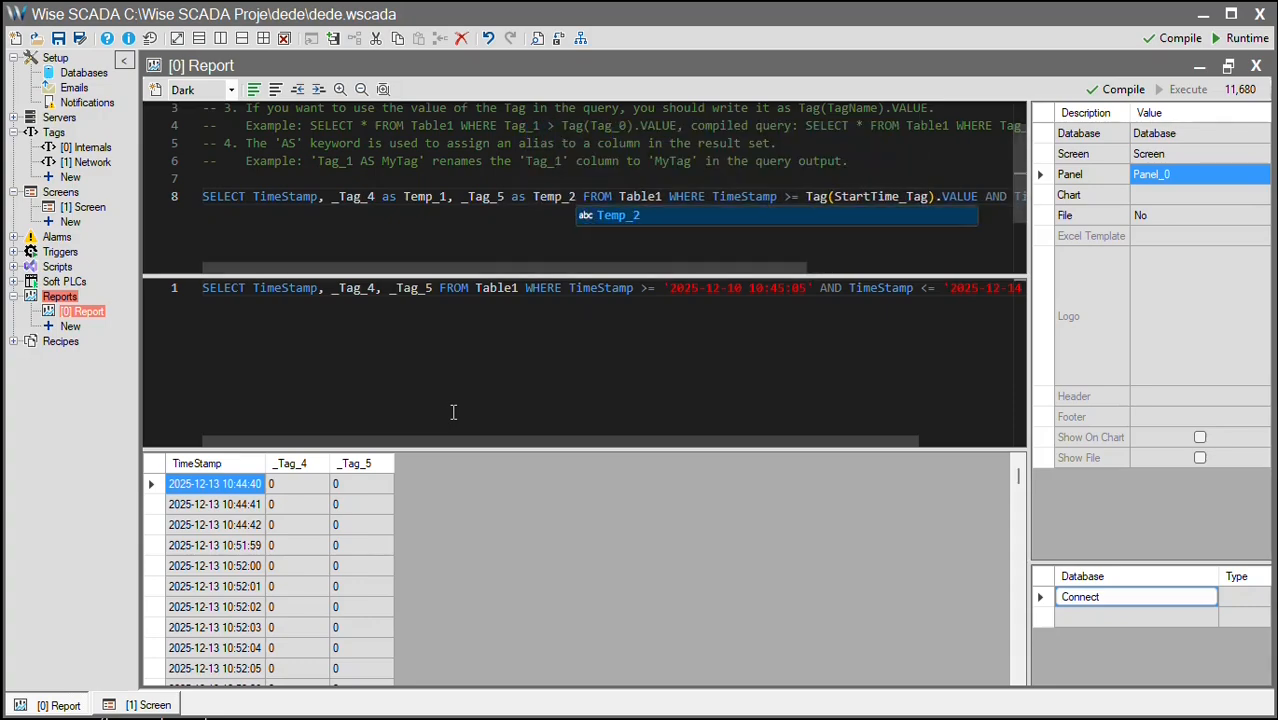
{"action": "left_click", "coordinate": [1186, 90]}
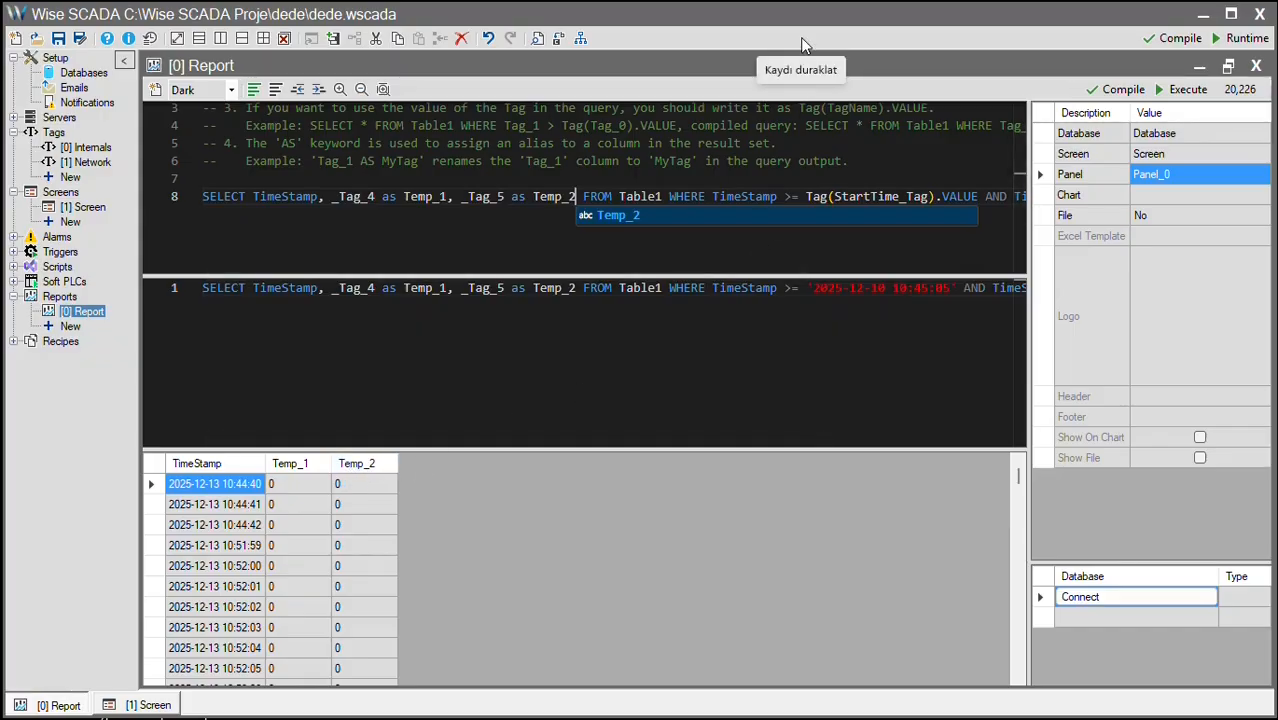
- Add a Chart to the screen beside the Create Report button and widen it to about the panel's right edge
{"action": "left_click", "coordinate": [145, 705]}
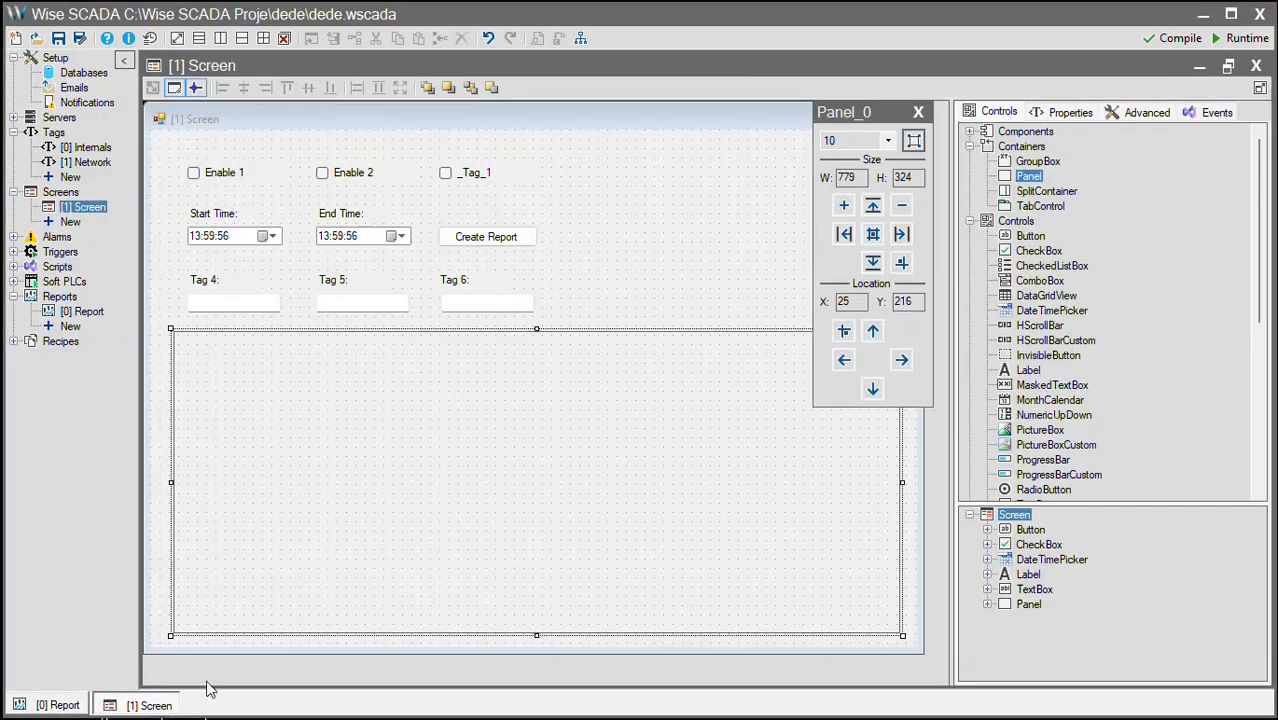
{"action": "left_click", "coordinate": [712, 270]}
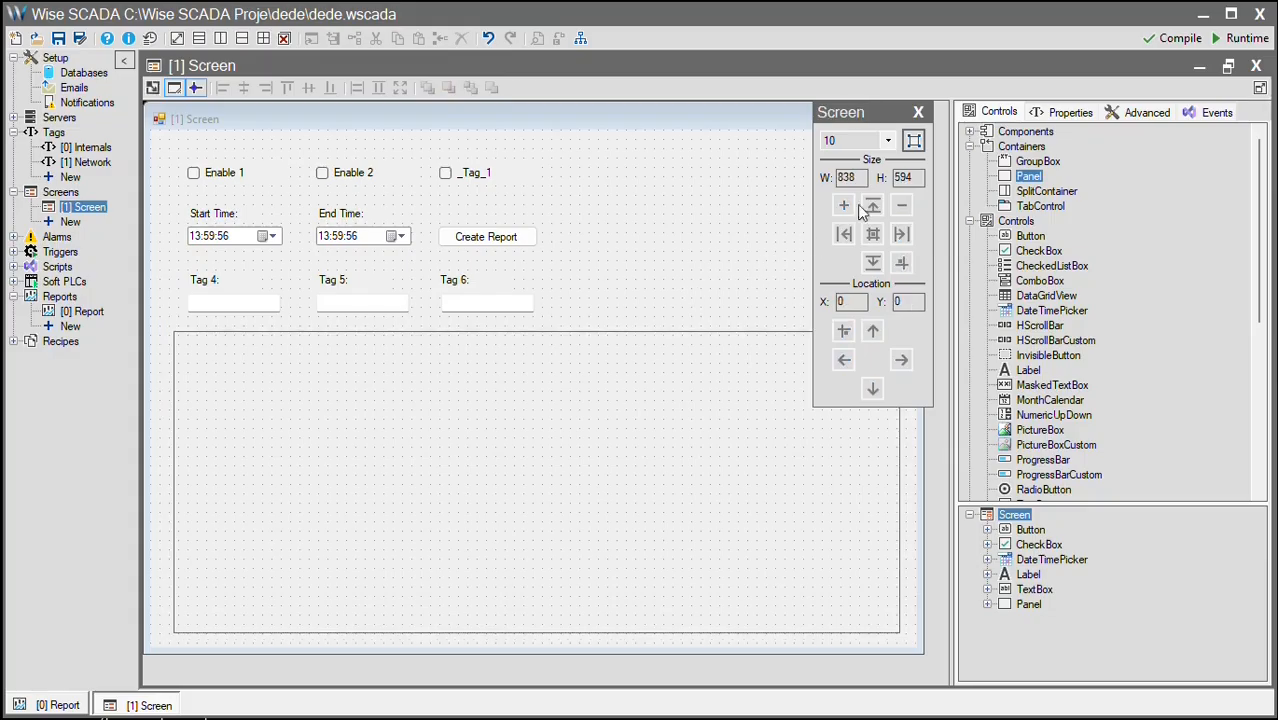
{"action": "left_click", "coordinate": [918, 112]}
{"action": "scroll", "coordinate": [1062, 352], "scroll_direction": "down", "scroll_amount": 5}
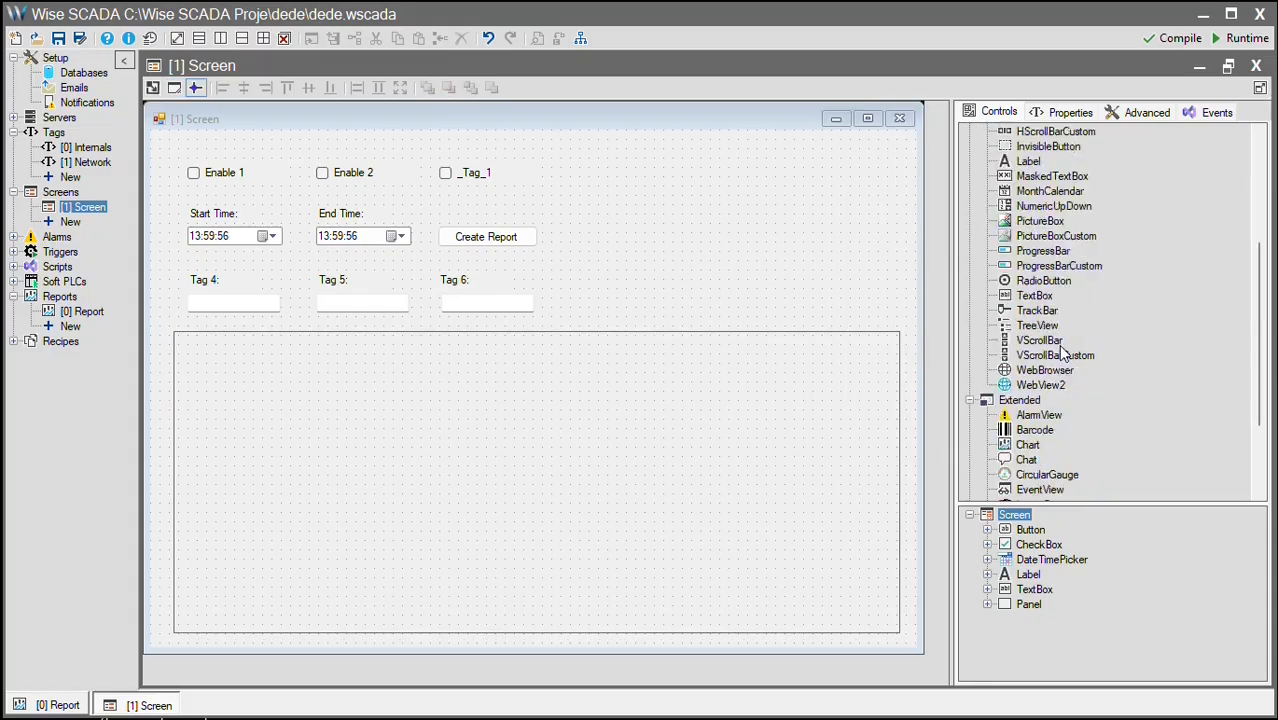
{"action": "scroll", "coordinate": [1062, 352], "scroll_direction": "down", "scroll_amount": 3}
{"action": "left_click_drag", "start_coordinate": [1028, 325], "coordinate": [540, 146]}
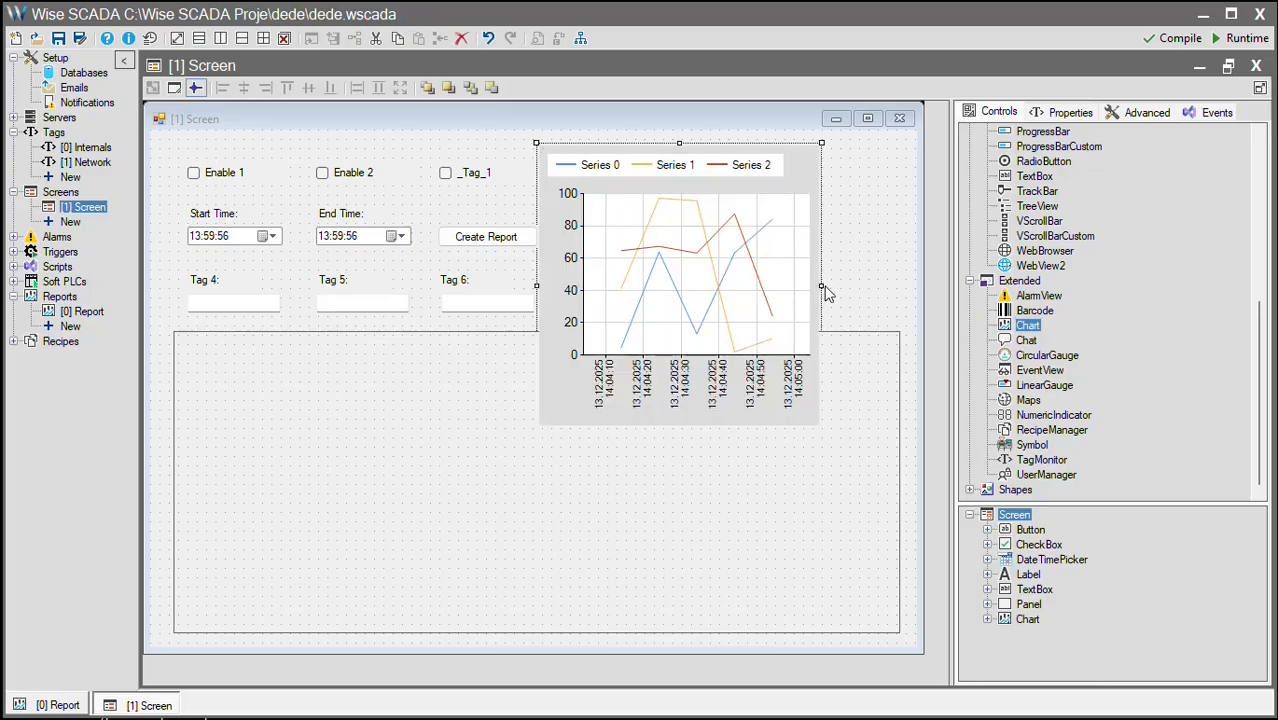
{"action": "left_click_drag", "start_coordinate": [824, 287], "coordinate": [906, 286]}
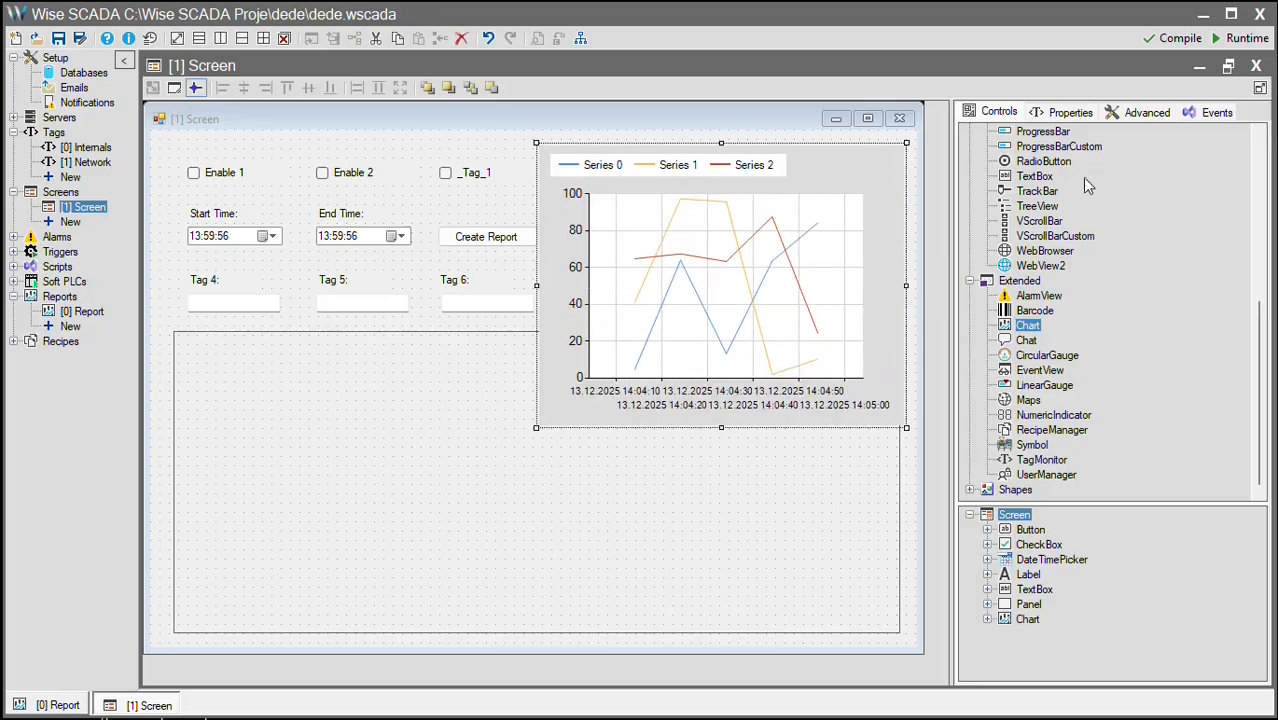
- Close the screen editor and assign Chart_0 as the report's chart
{"action": "left_click", "coordinate": [1256, 65]}
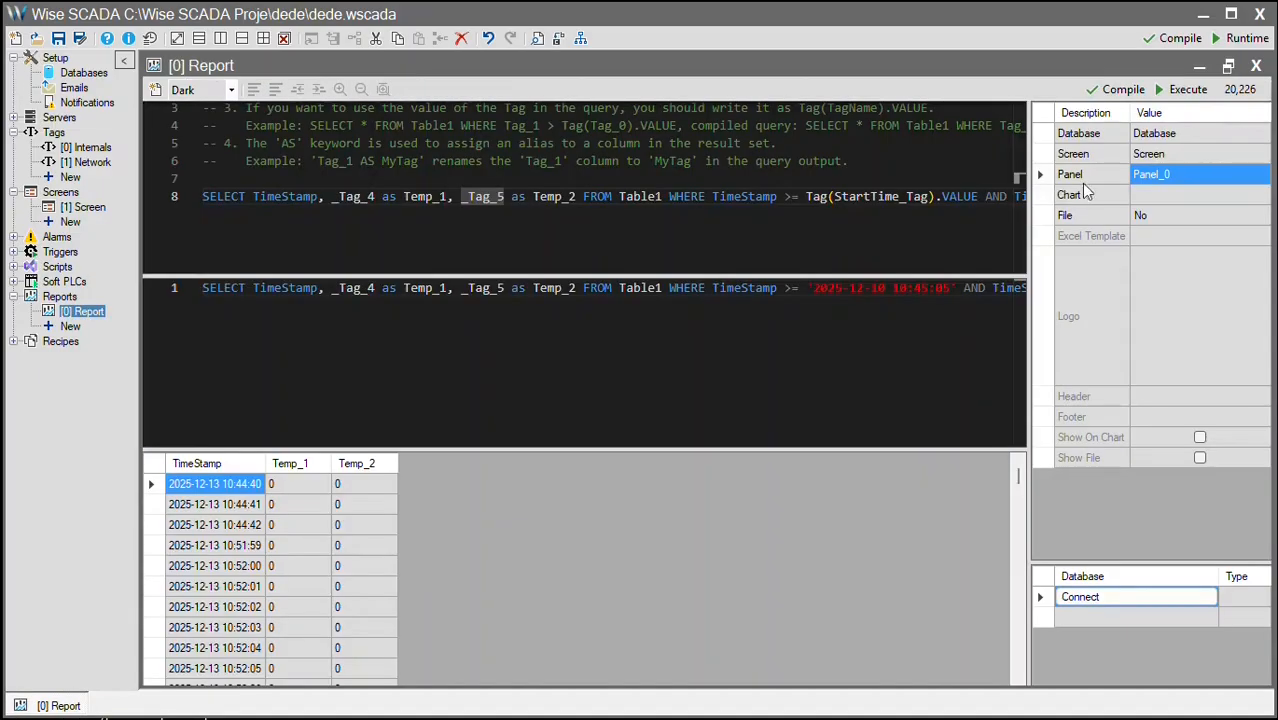
{"action": "left_click", "coordinate": [1180, 194]}
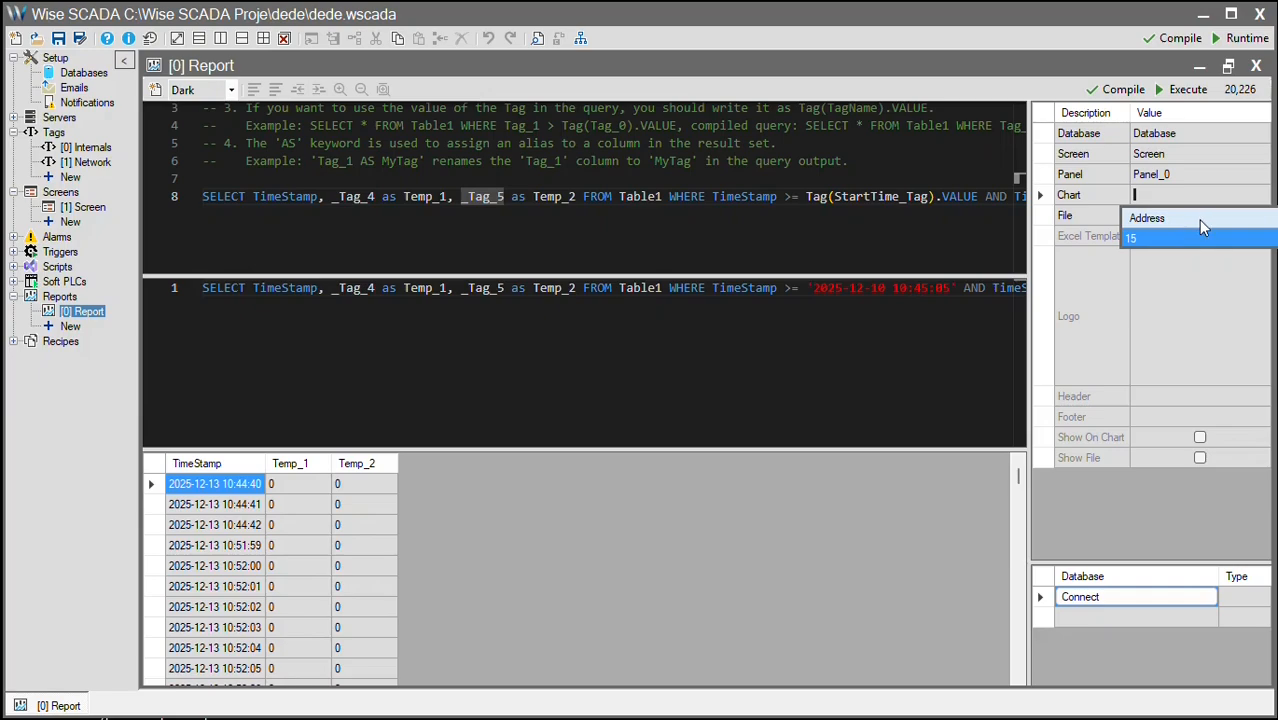
{"action": "left_click", "coordinate": [1197, 235]}
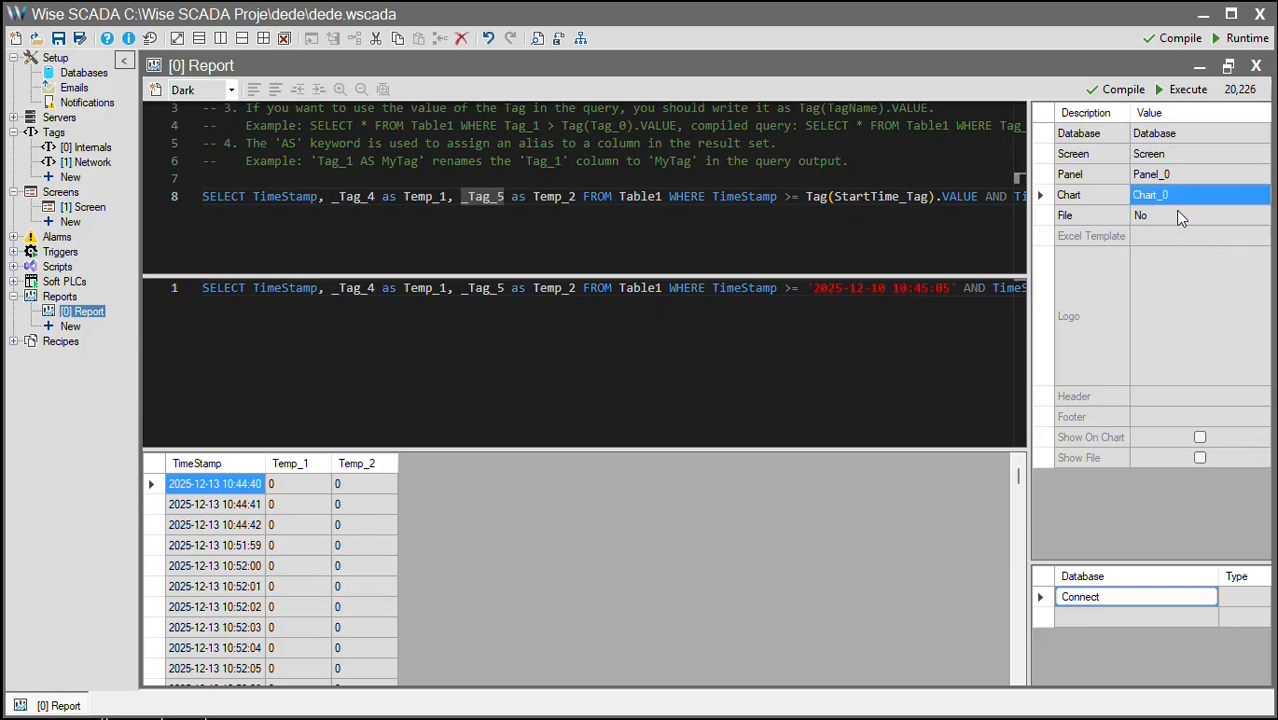
- Save the project and start the Runtime, then create the report on the running screen
{"action": "left_click", "coordinate": [1240, 38]}
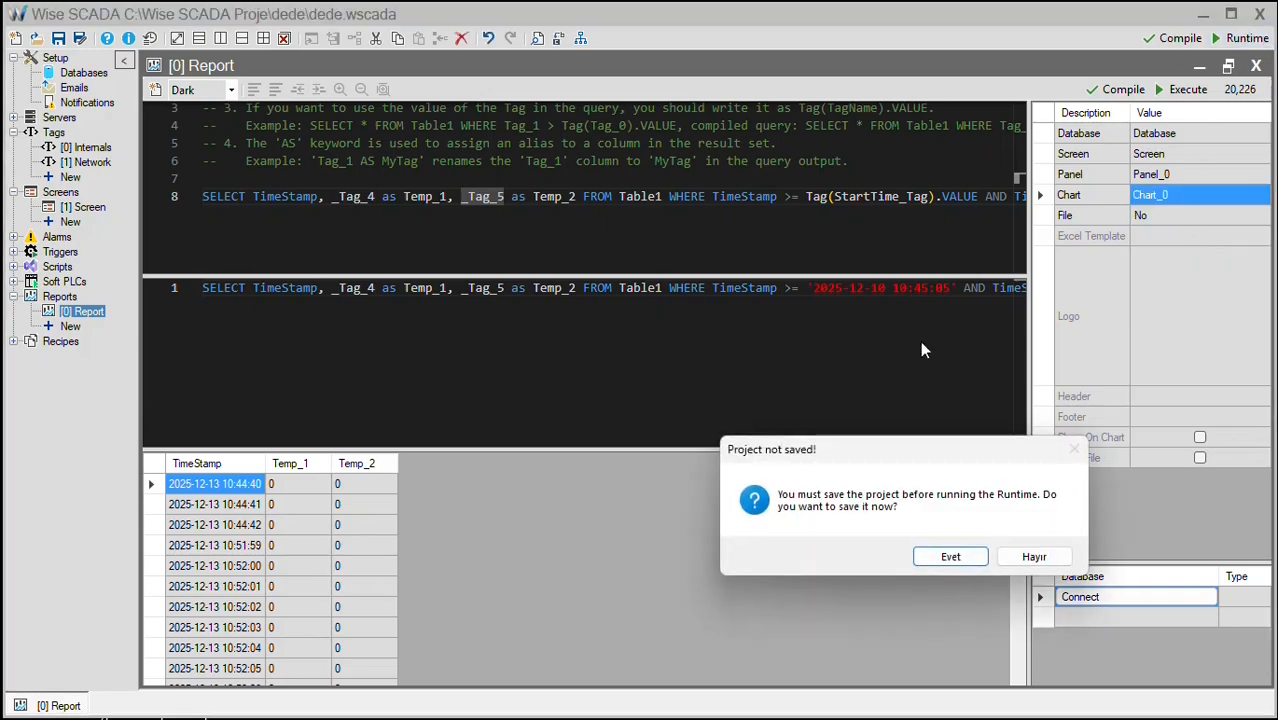
{"action": "left_click", "coordinate": [978, 553]}
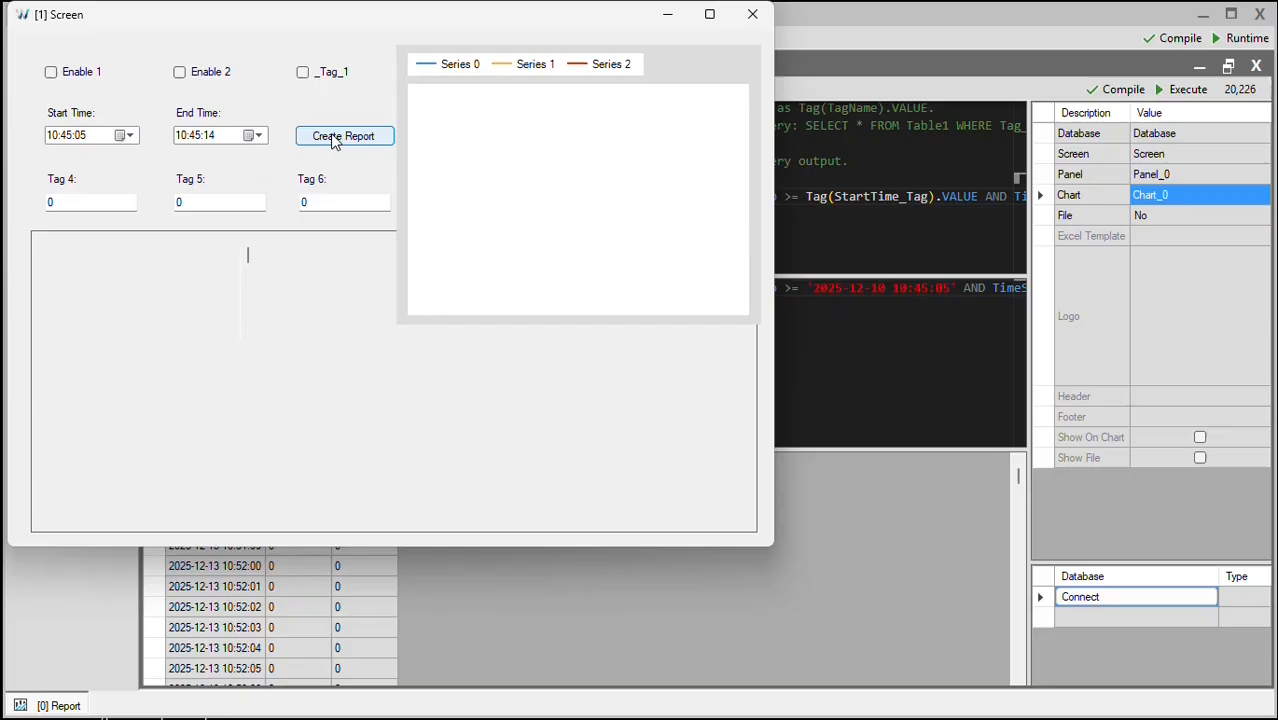
{"action": "left_click", "coordinate": [335, 141]}
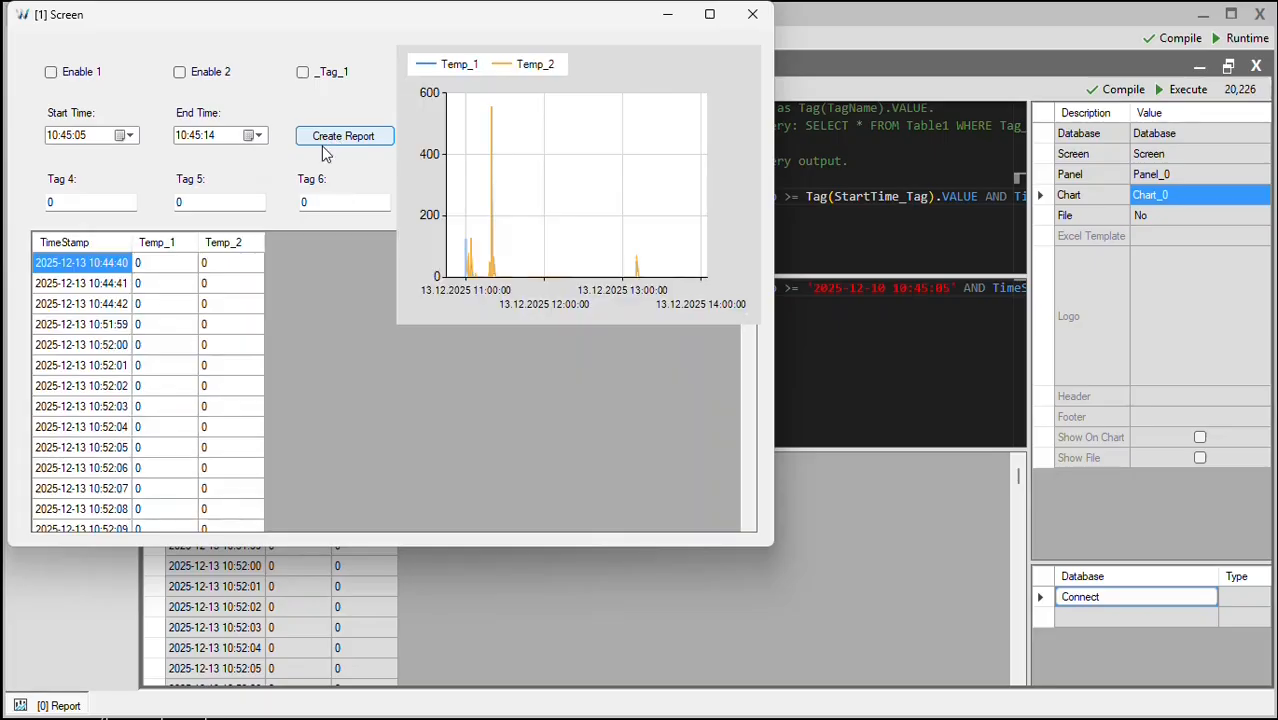
- Close the running screen and set the report's file output to Both
{"action": "left_click", "coordinate": [174, 344]}
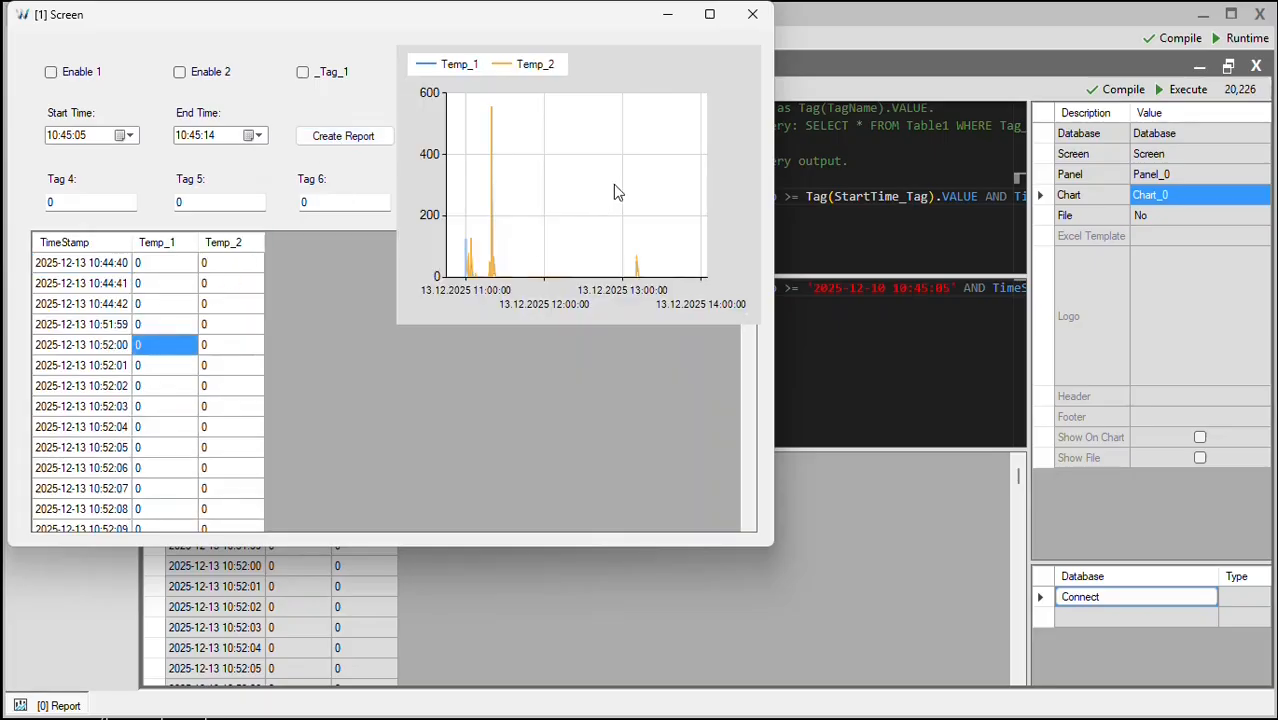
{"action": "left_click", "coordinate": [752, 14]}
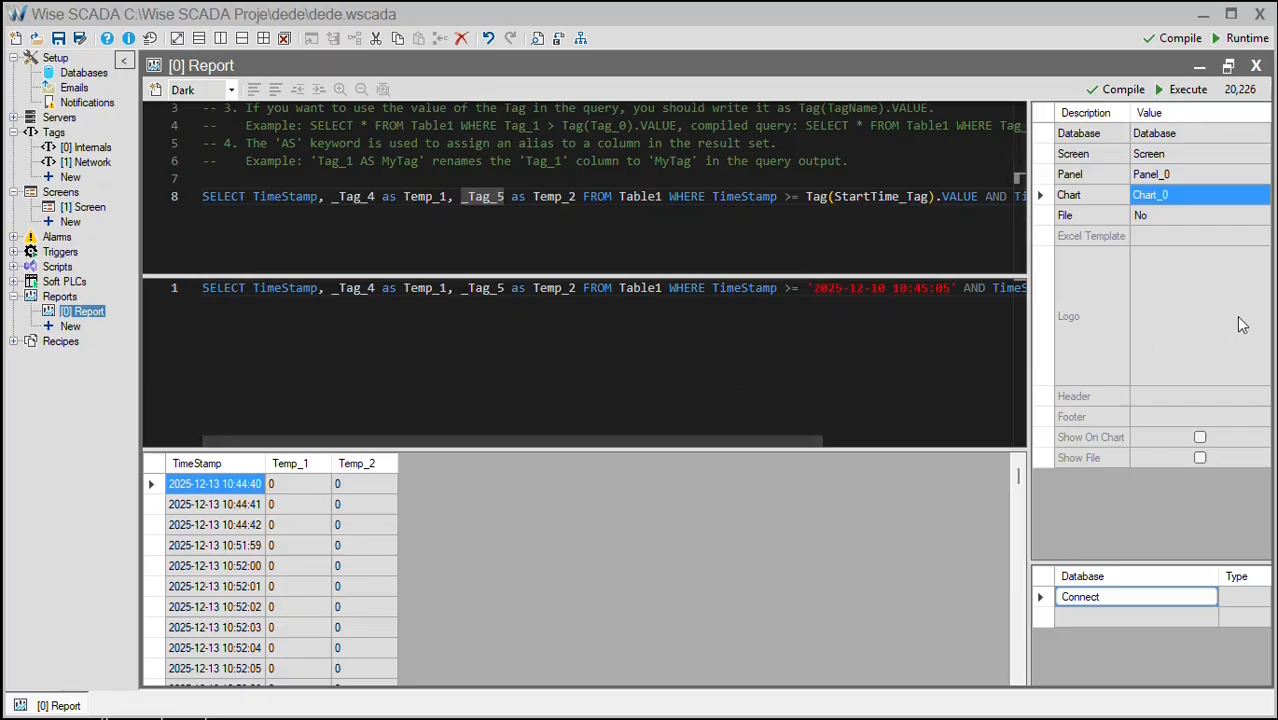
{"action": "left_click", "coordinate": [1218, 215]}
{"action": "left_click", "coordinate": [1263, 216]}
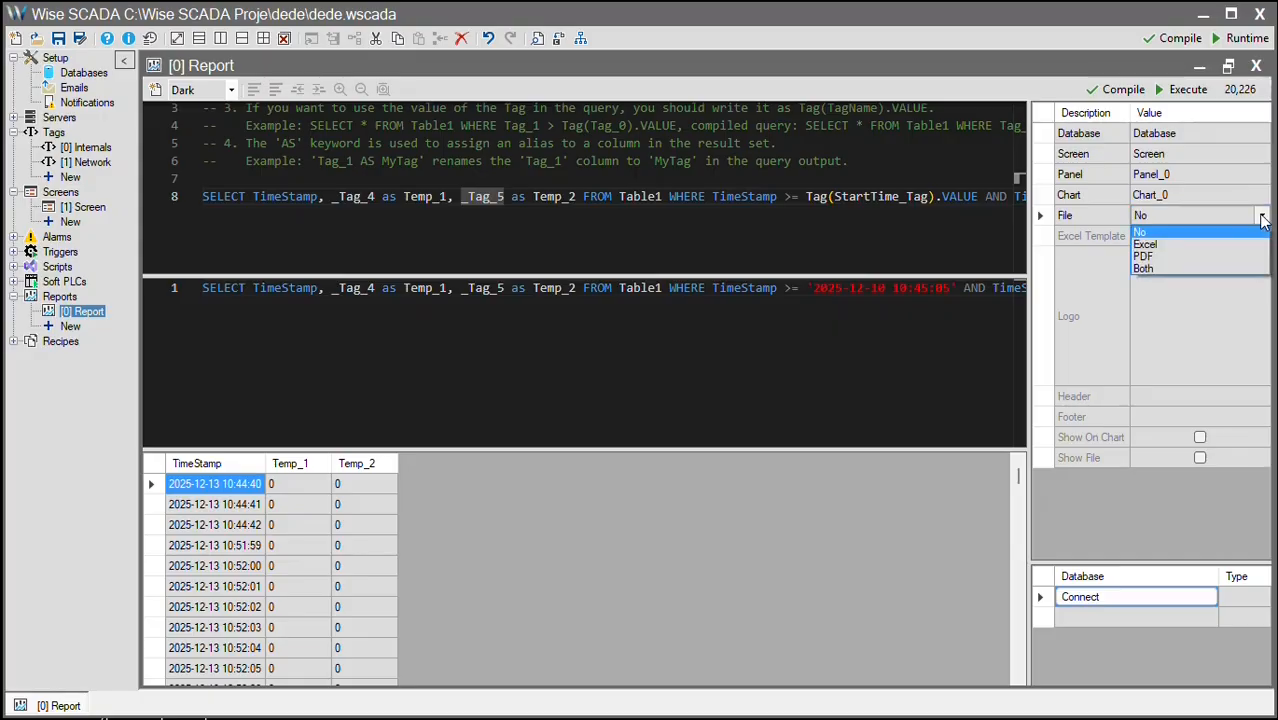
{"action": "left_click", "coordinate": [1153, 267]}
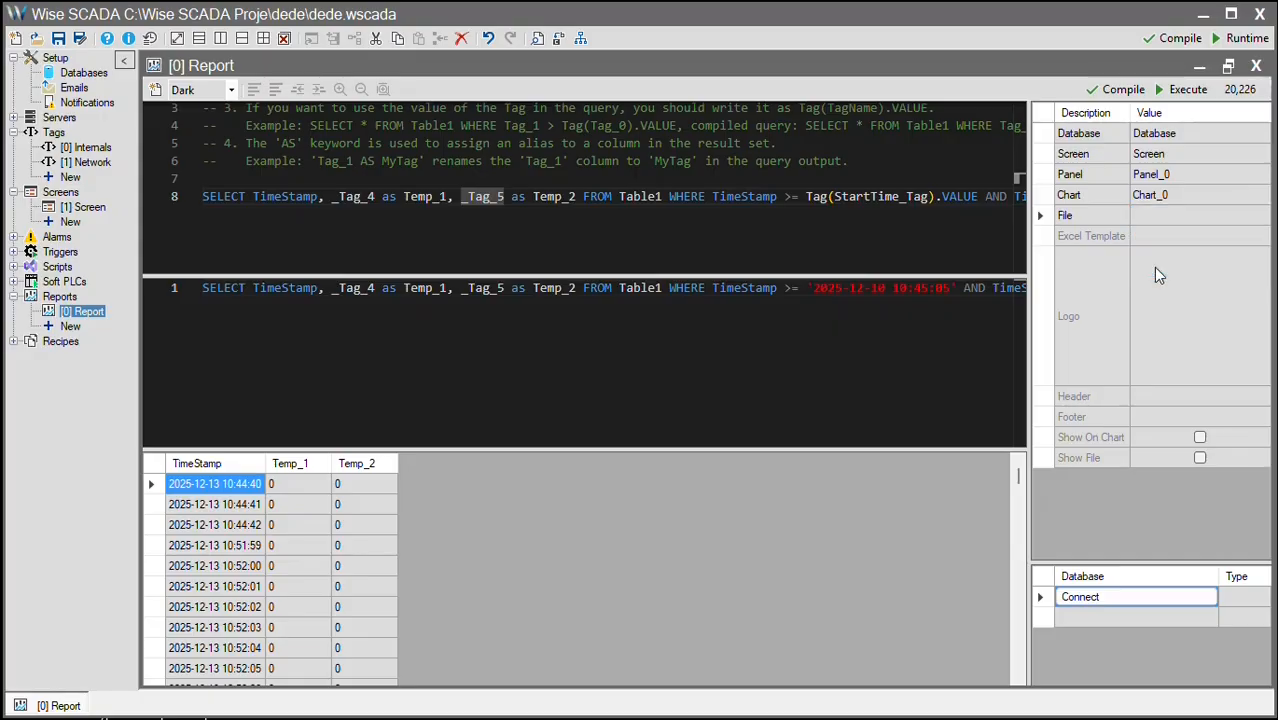
- Load Fultek 2.png as the report's logo image
{"action": "double_click", "coordinate": [1181, 316]}
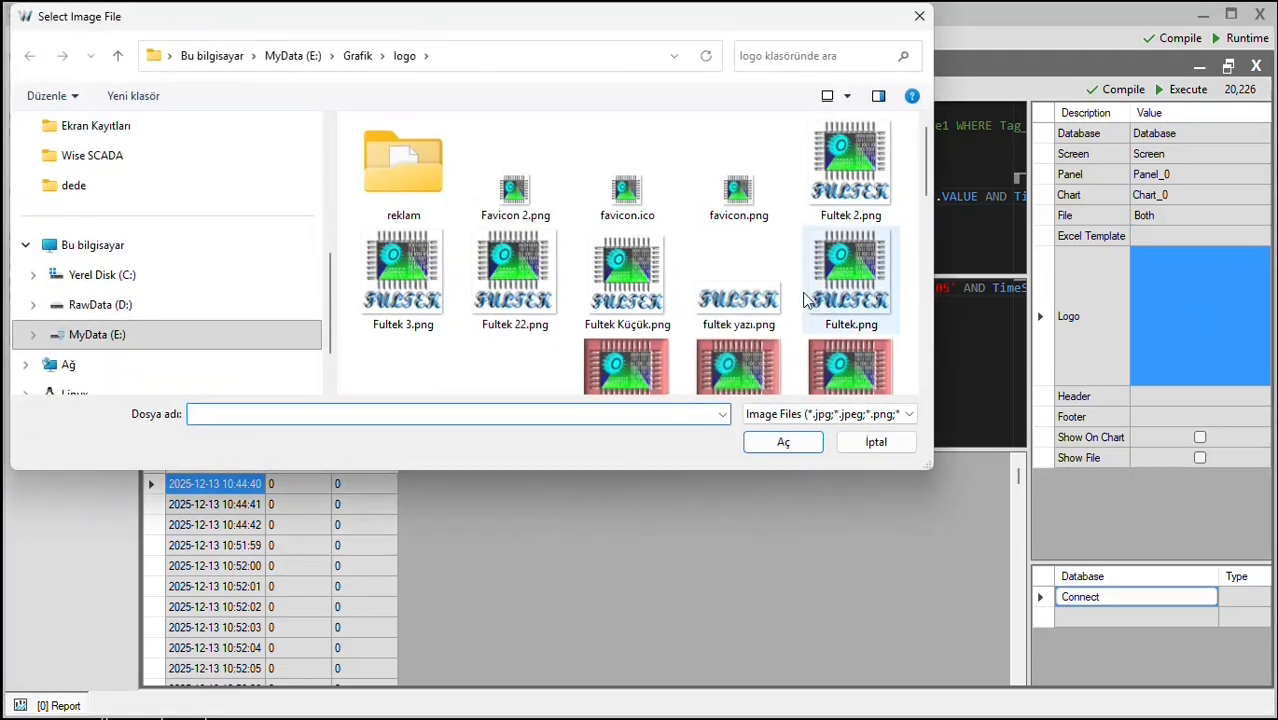
{"action": "left_click", "coordinate": [850, 165]}
{"action": "left_click", "coordinate": [783, 442]}
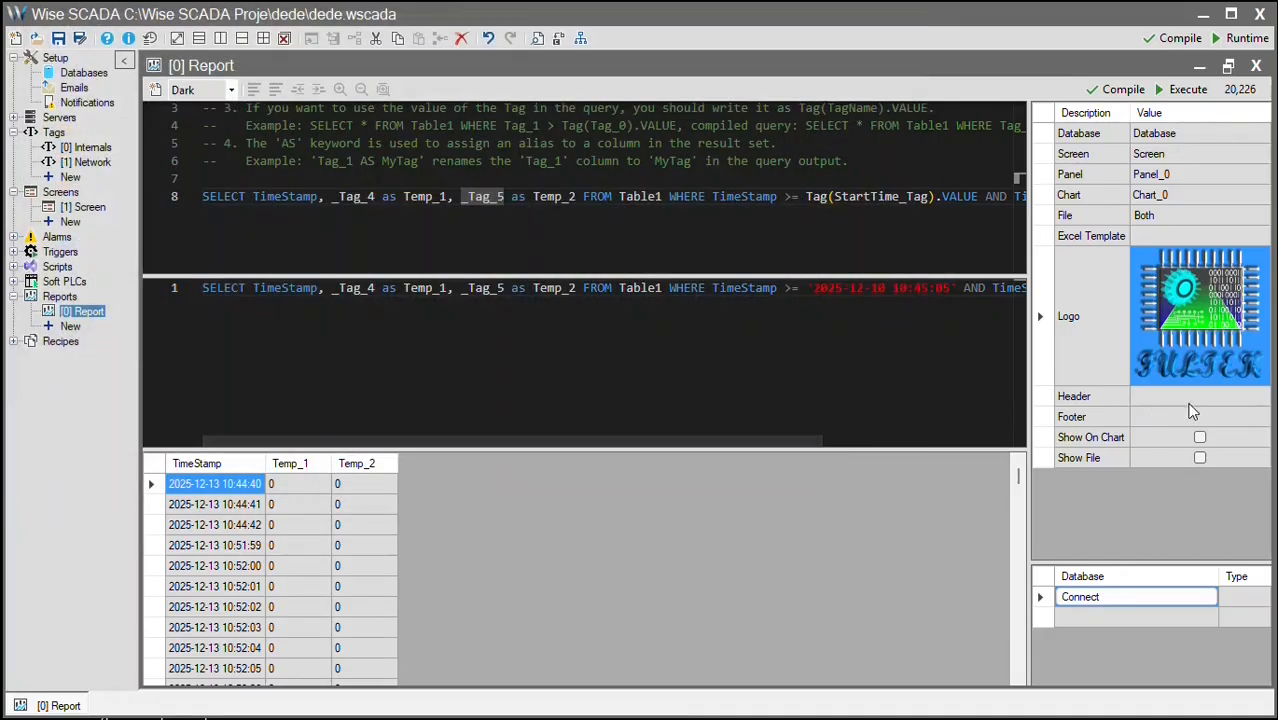
- Add a report header line with the heading "Fultek:" and assign the system tag Now to it
{"action": "left_click", "coordinate": [1185, 400]}
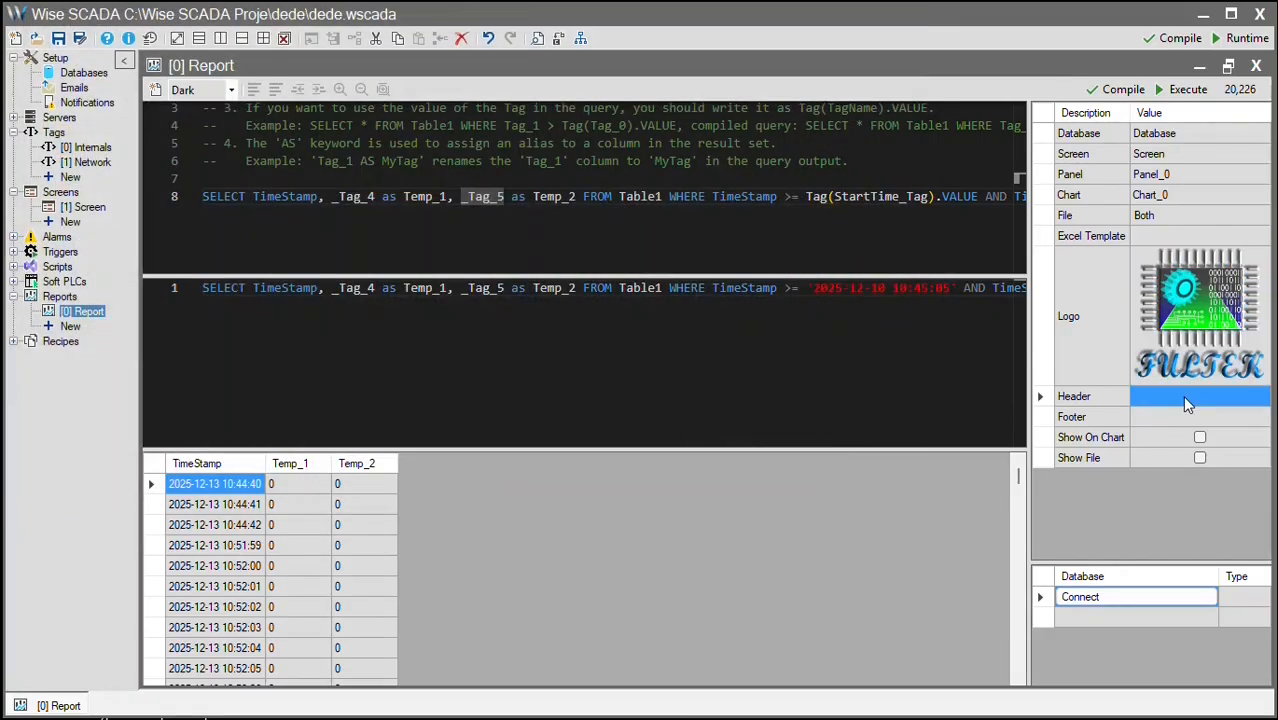
{"action": "double_click", "coordinate": [1182, 396]}
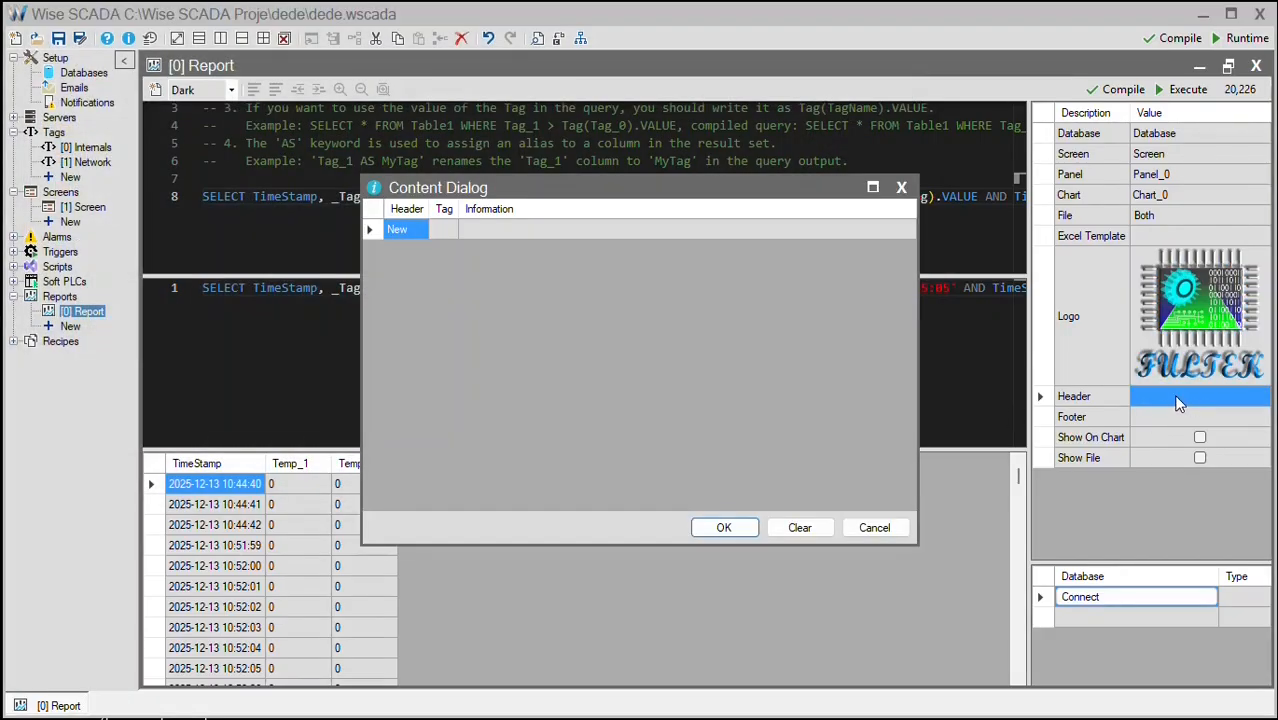
{"action": "left_click", "coordinate": [423, 233]}
{"action": "left_click", "coordinate": [418, 231]}
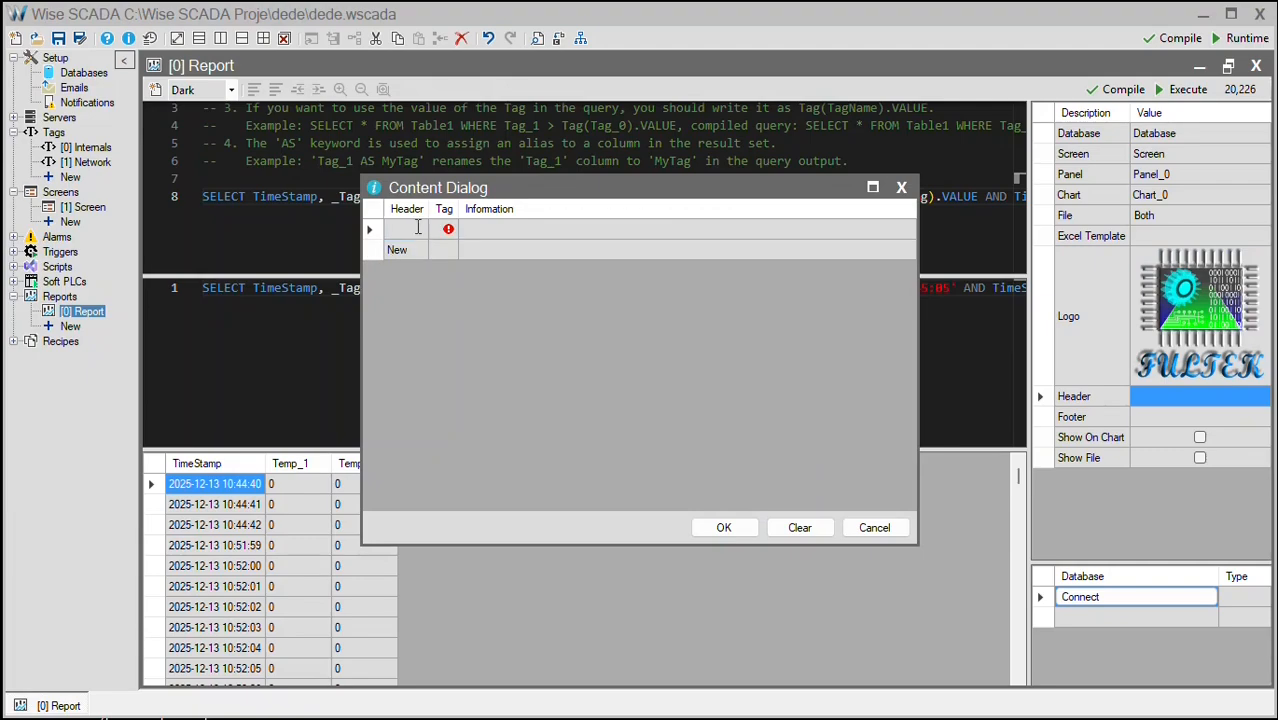
{"action": "type", "text": "Fultek:"}
{"action": "left_click", "coordinate": [445, 229]}
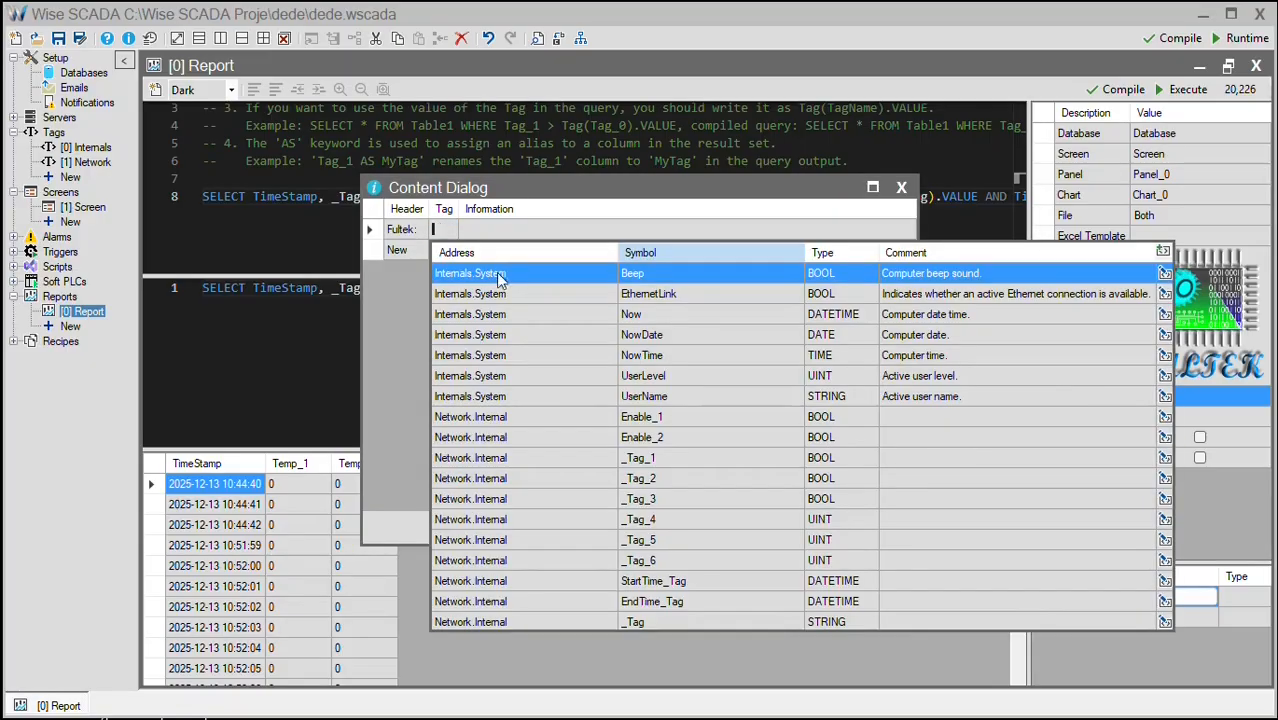
{"action": "left_click", "coordinate": [586, 319]}
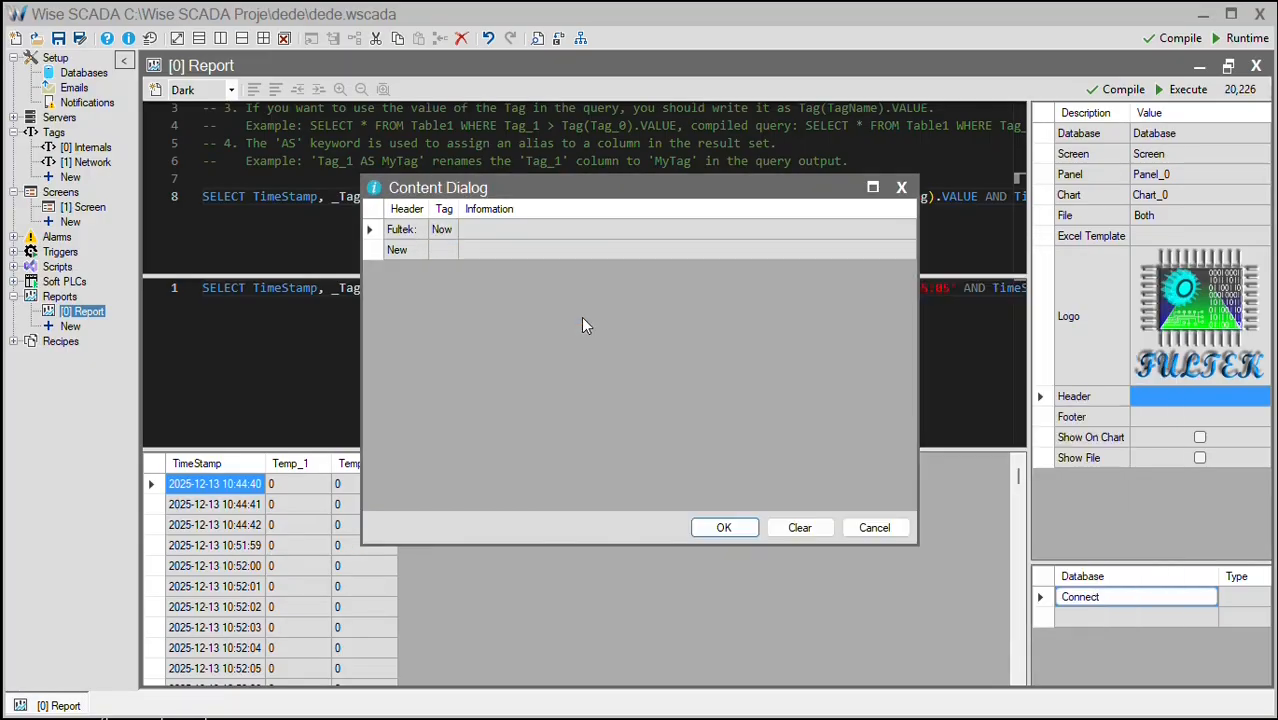
- Fill the header line's information with "Description" followed by a row of dashes, and accept the header content
{"action": "left_click", "coordinate": [502, 232]}
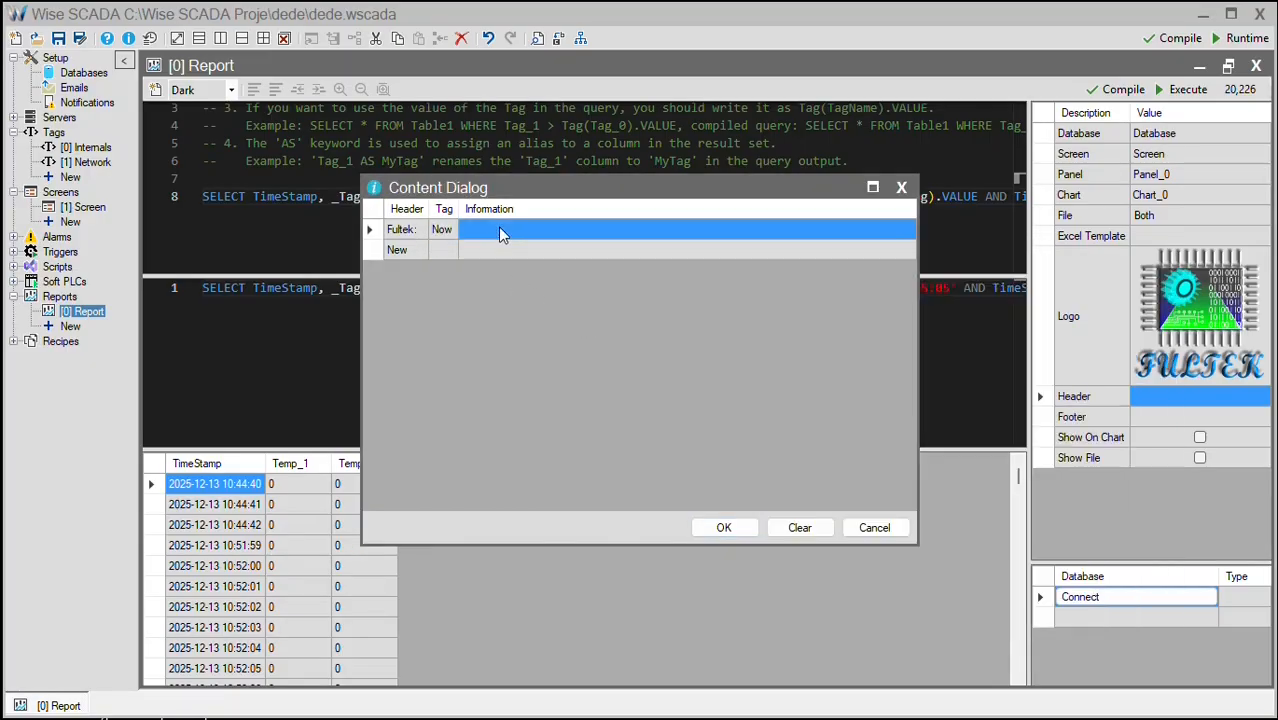
{"action": "type", "text": "Description------------------"}
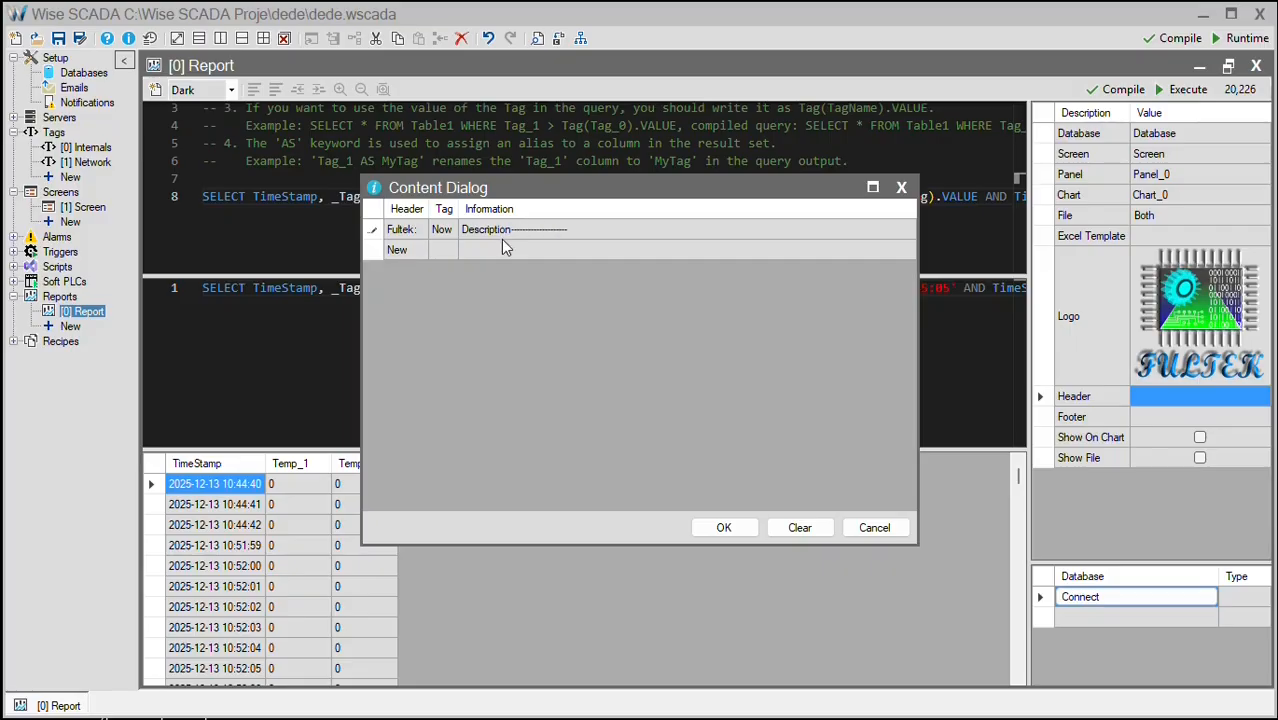
{"action": "left_click", "coordinate": [505, 248]}
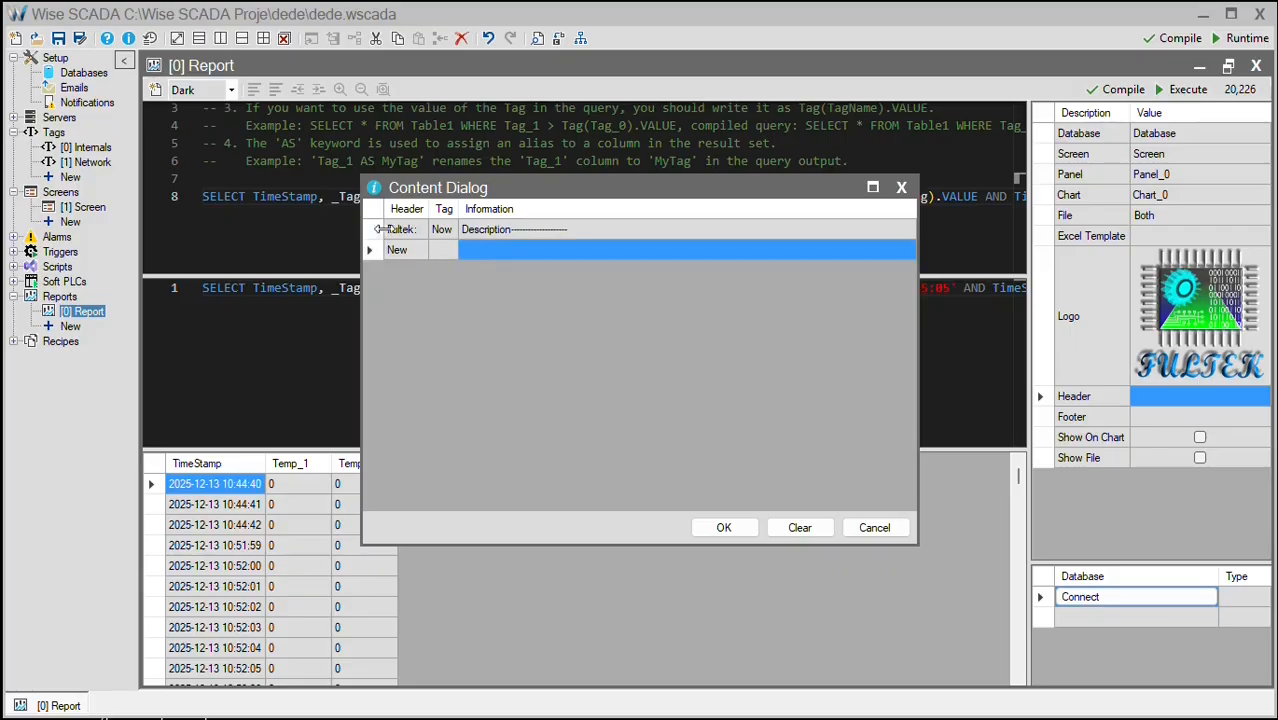
{"action": "left_click", "coordinate": [375, 231]}
{"action": "left_click", "coordinate": [401, 251]}
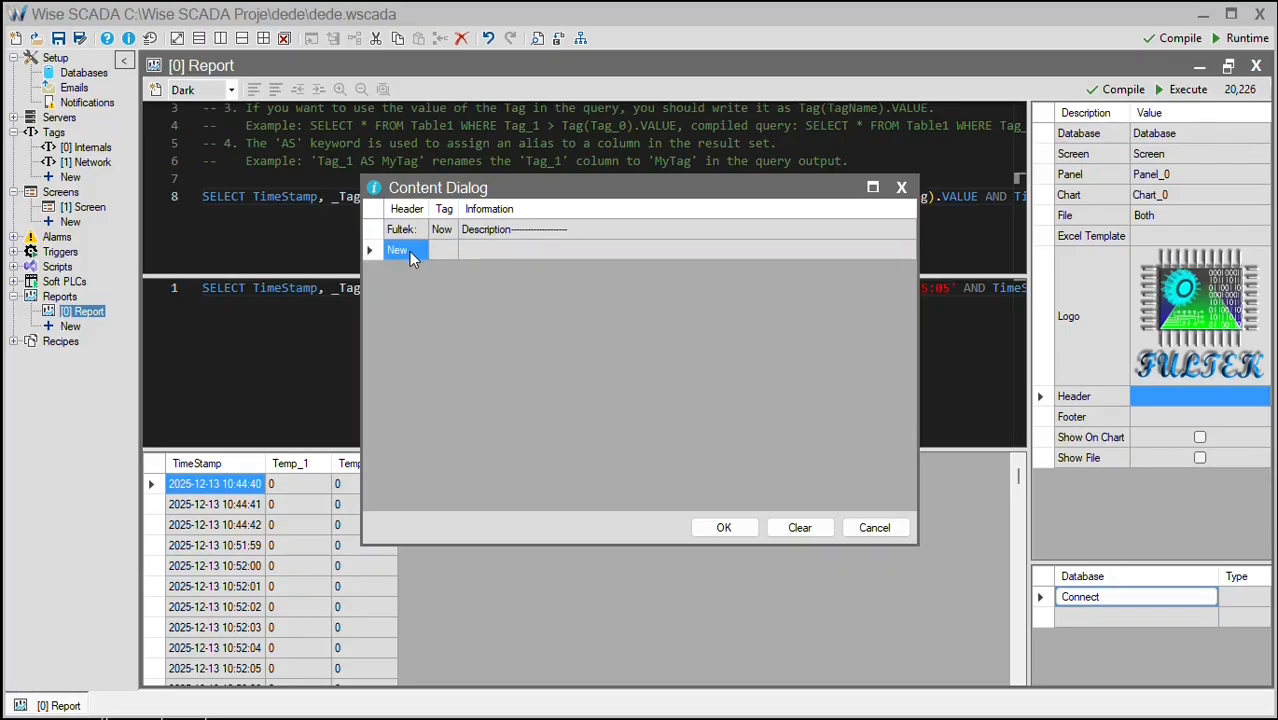
{"action": "left_click", "coordinate": [718, 526]}
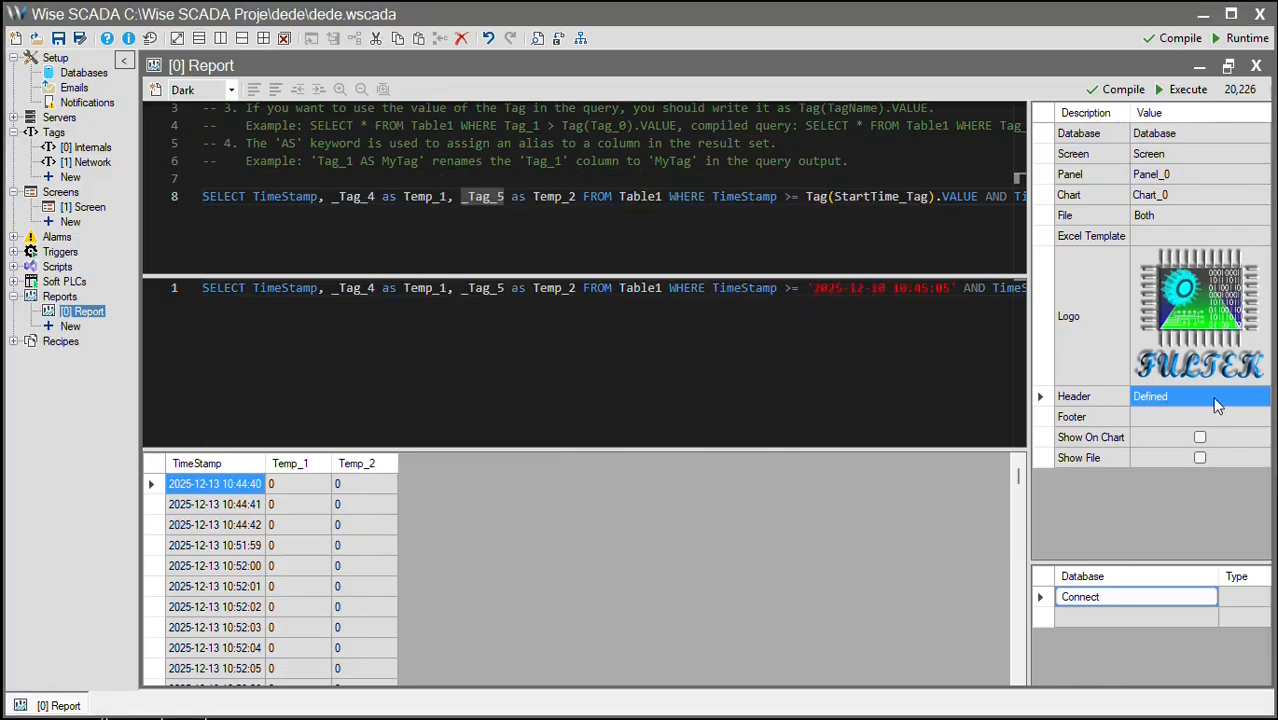
- Copy the report's header definition into its footer
{"action": "left_click", "coordinate": [1181, 412]}
{"action": "left_click", "coordinate": [1183, 403]}
{"action": "left_click", "coordinate": [1190, 418]}
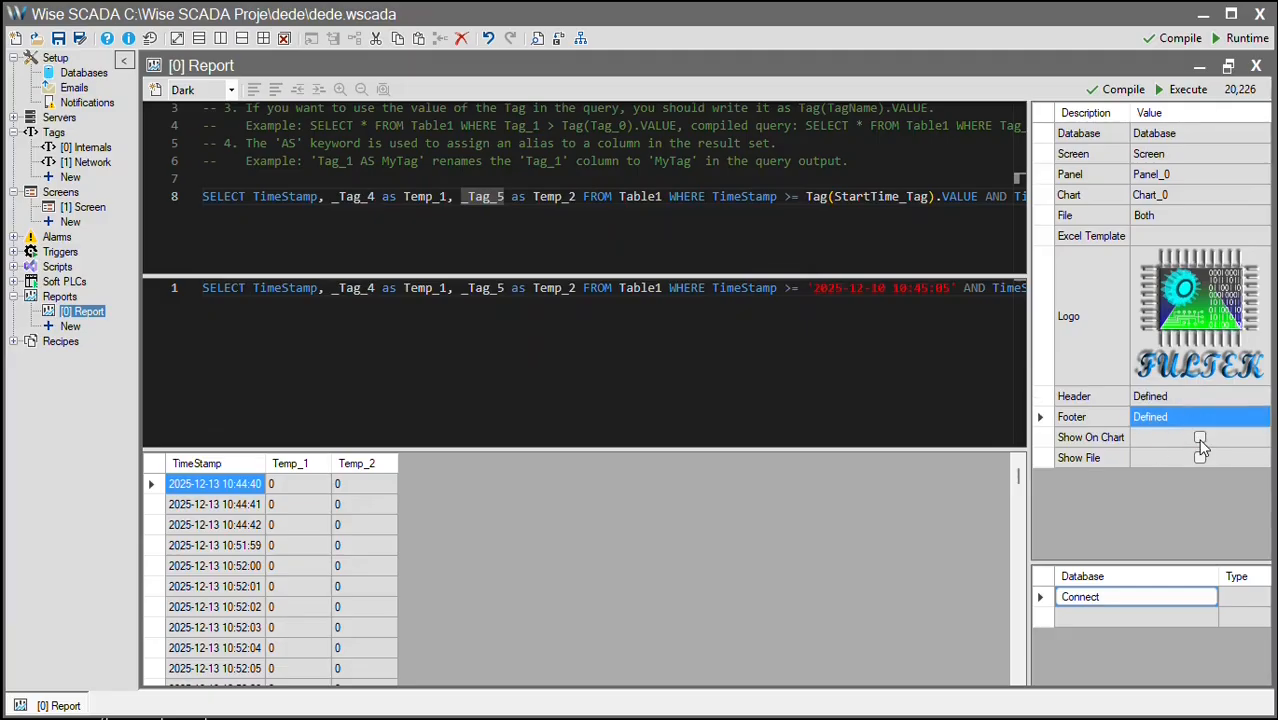
- Enable Show On Chart and Show File for the report
{"action": "left_click", "coordinate": [1200, 440]}
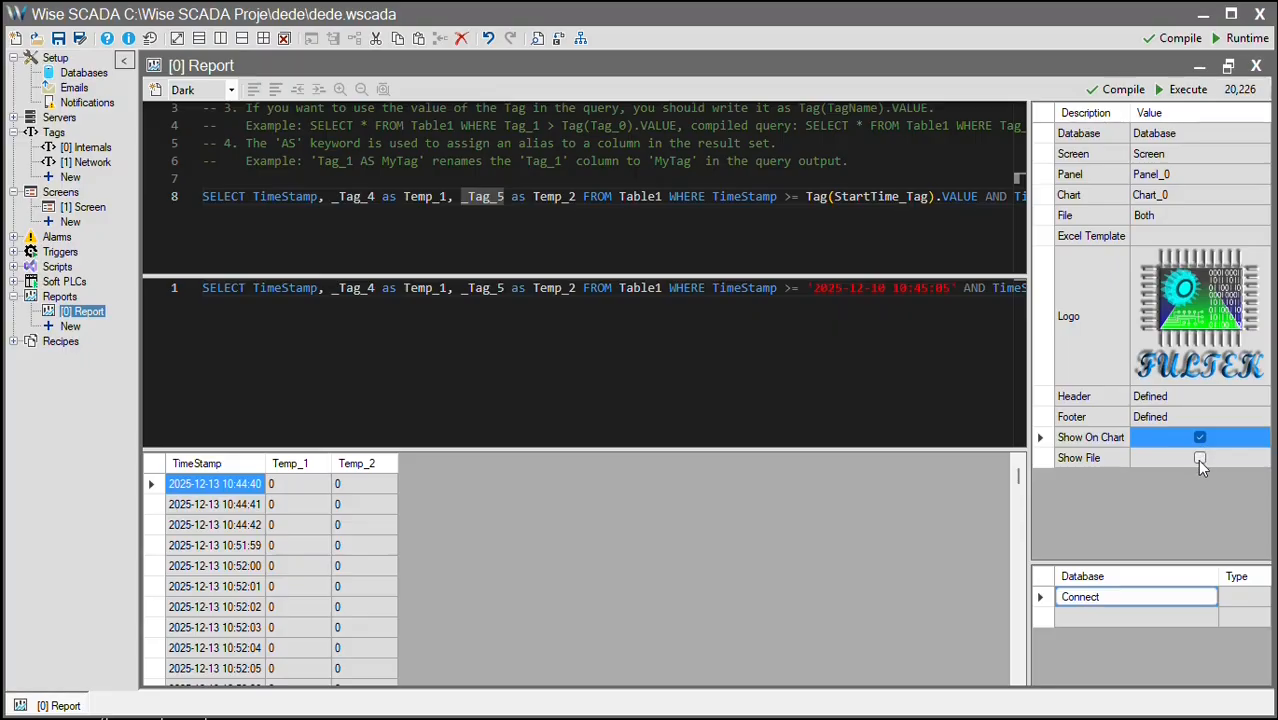
{"action": "left_click", "coordinate": [1200, 462]}
{"action": "left_click", "coordinate": [1200, 462]}
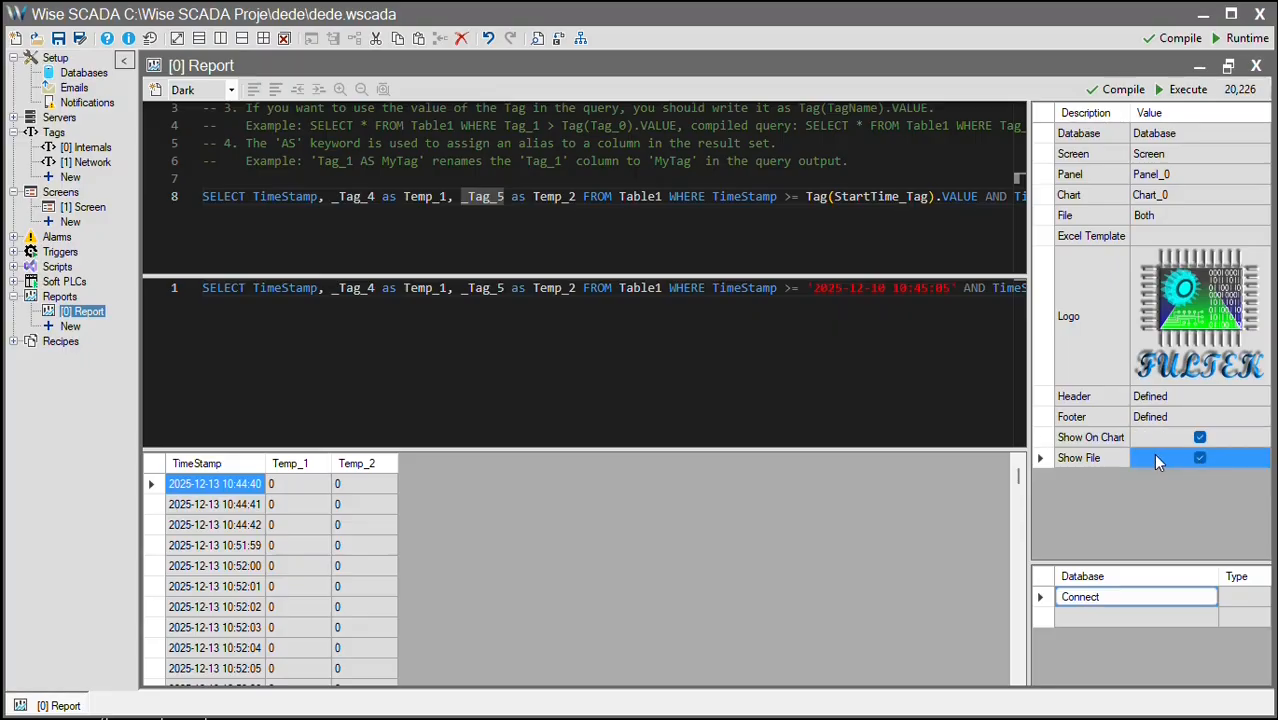
- Start the Runtime and create the report on the running screen
{"action": "left_click", "coordinate": [1224, 40]}
{"action": "left_click", "coordinate": [962, 562]}
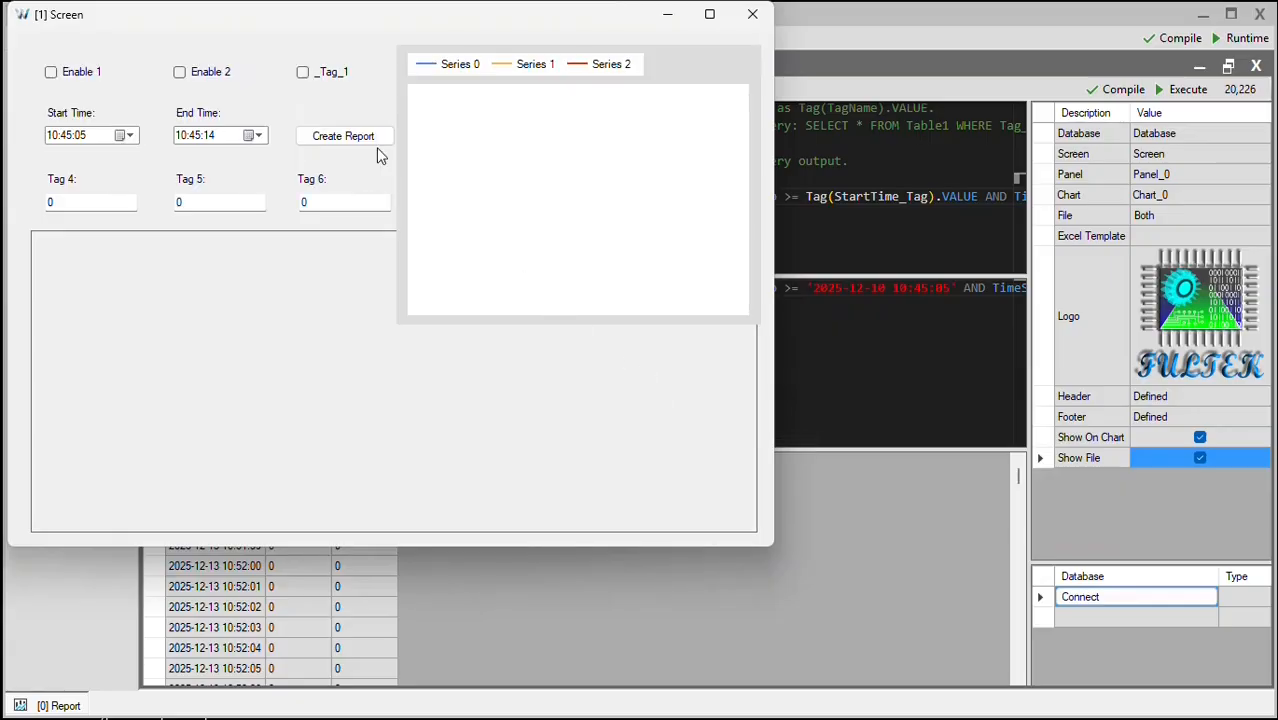
{"action": "left_click", "coordinate": [368, 143]}
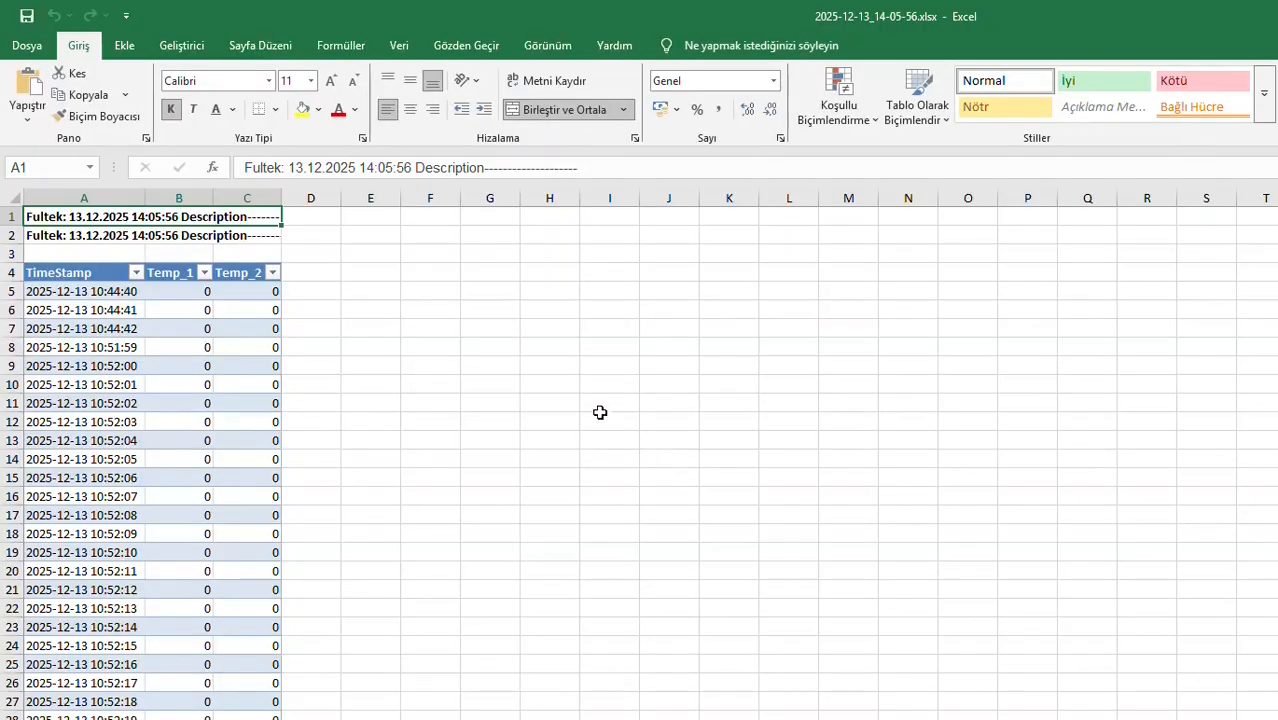
- Examine the header lines in the generated Excel workbook and the logo, header, chart, table and footer in the PDF
{"action": "left_click", "coordinate": [307, 244]}
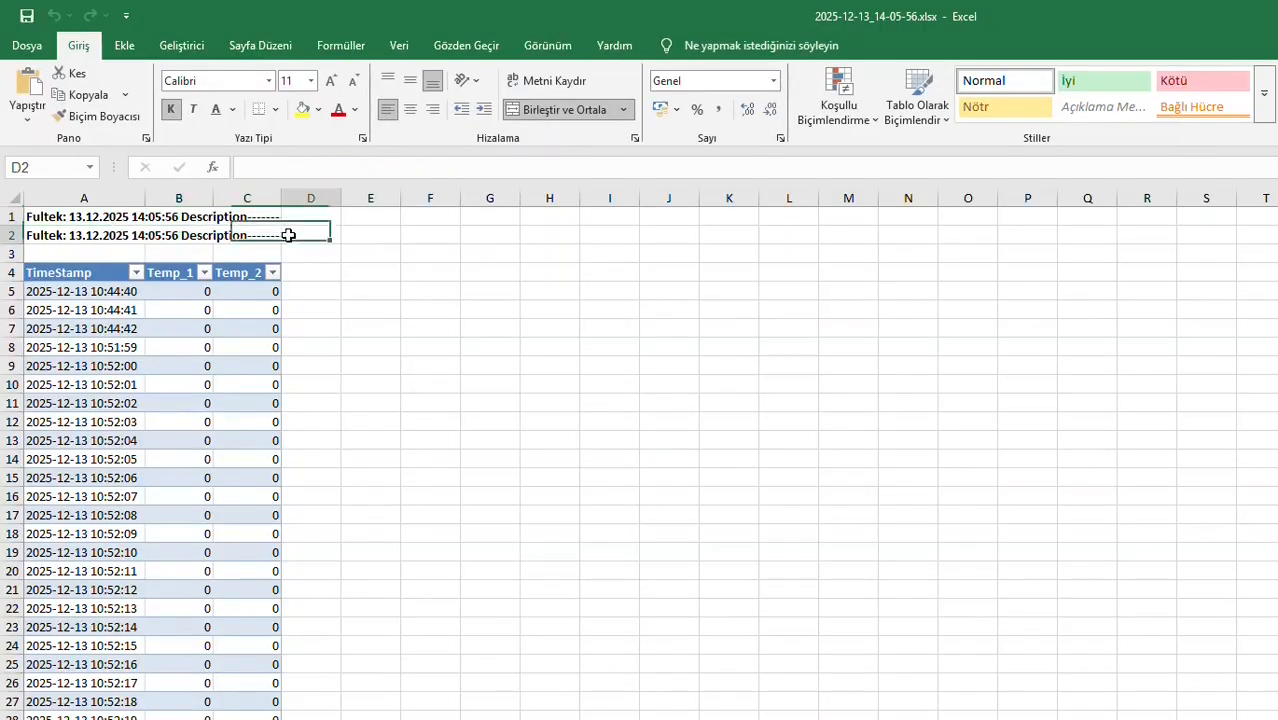
{"action": "left_click", "coordinate": [60, 219]}
{"action": "left_click_drag", "start_coordinate": [60, 219], "coordinate": [60, 237]}
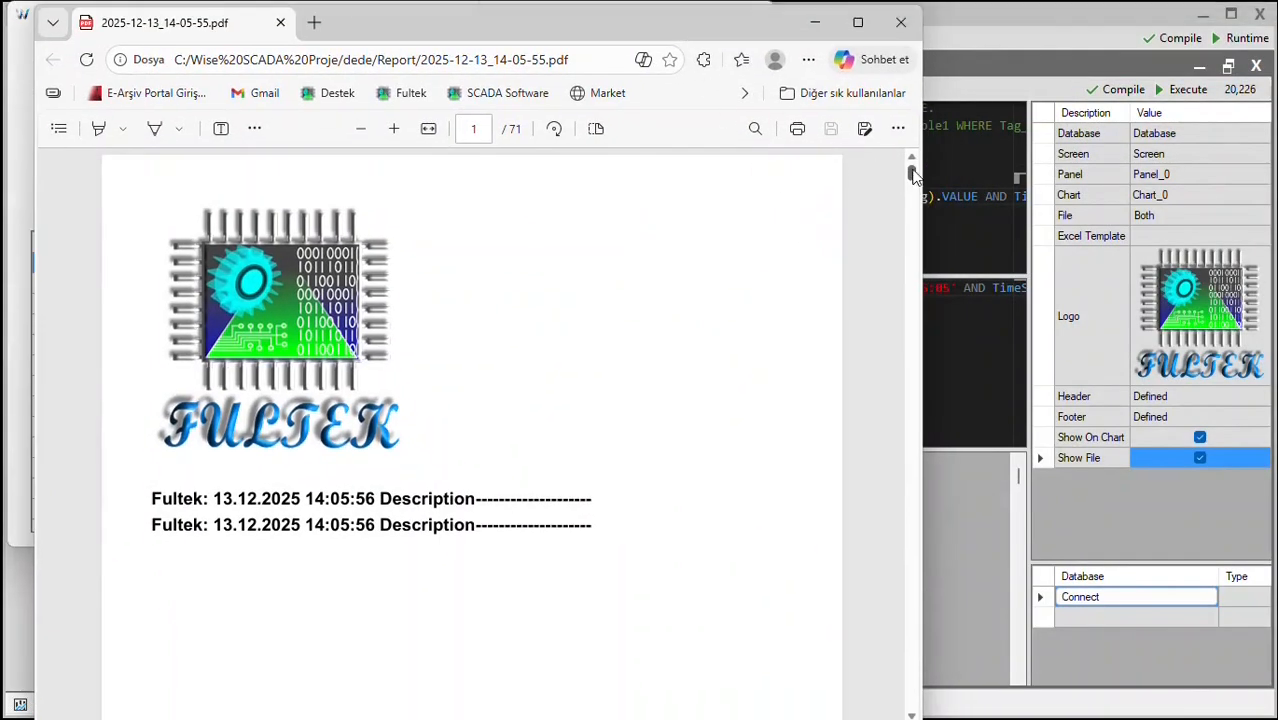
{"action": "left_click_drag", "start_coordinate": [911, 173], "coordinate": [914, 698]}
{"action": "scroll", "coordinate": [756, 556], "scroll_direction": "down", "scroll_amount": 3}
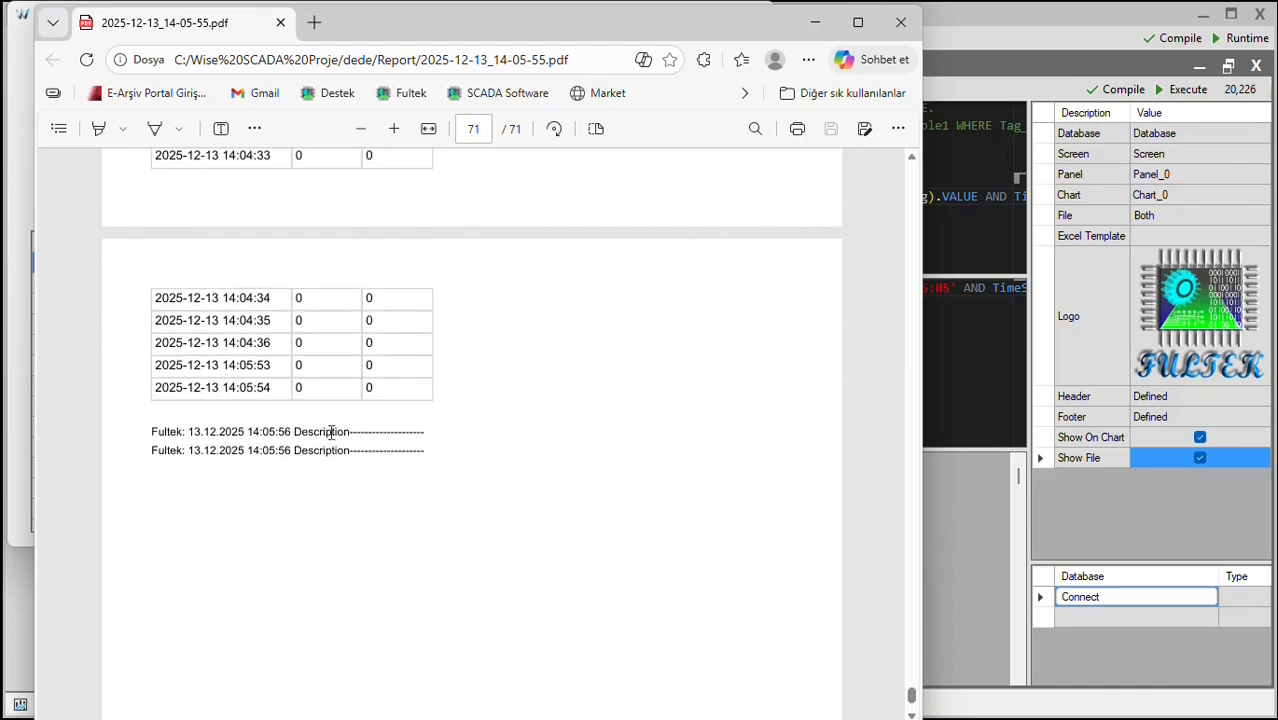
{"action": "left_click_drag", "start_coordinate": [913, 696], "coordinate": [930, 170]}
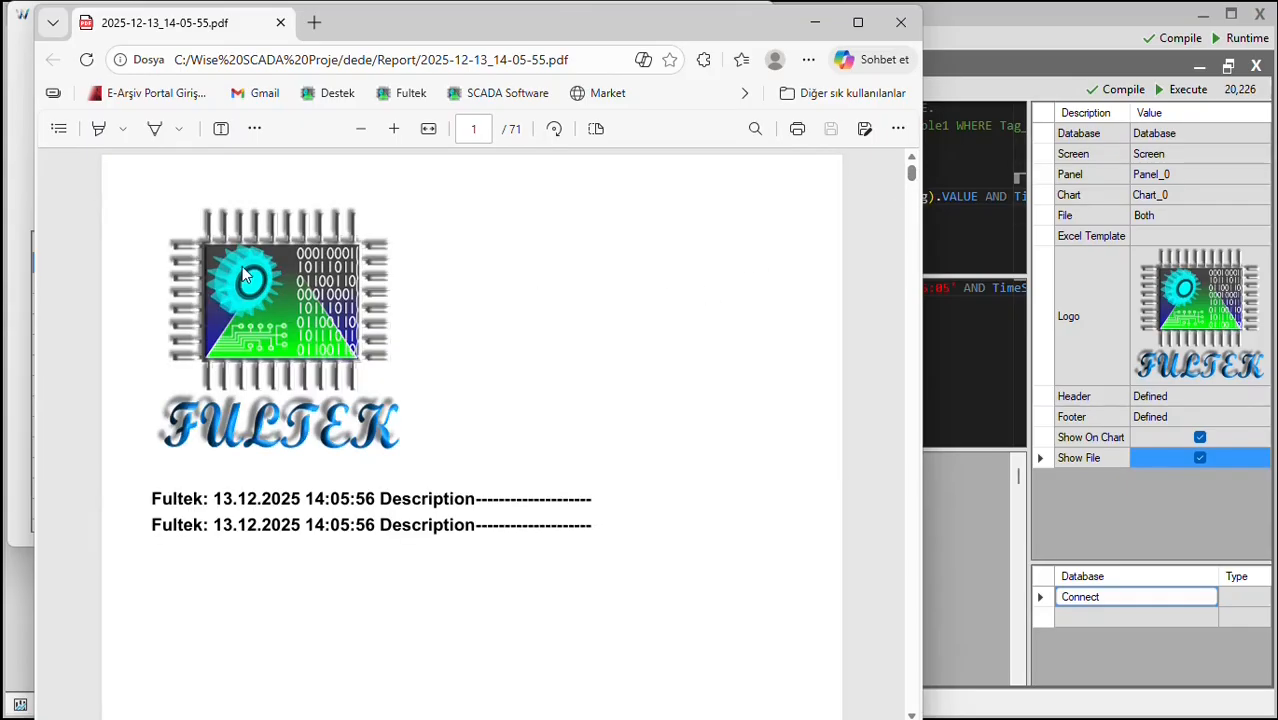
{"action": "scroll", "coordinate": [343, 315], "scroll_direction": "down", "scroll_amount": 10}
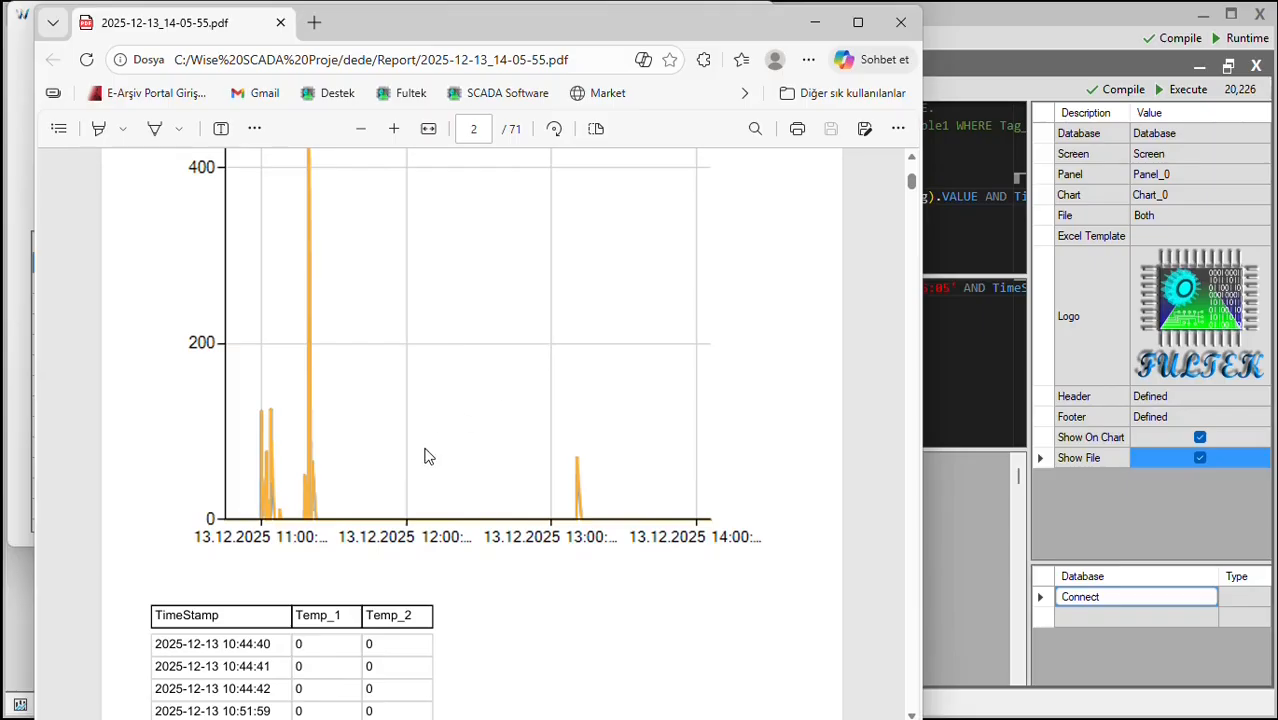
{"action": "left_click_drag", "start_coordinate": [550, 34], "coordinate": [545, 100]}
{"action": "left_click", "coordinate": [903, 88]}
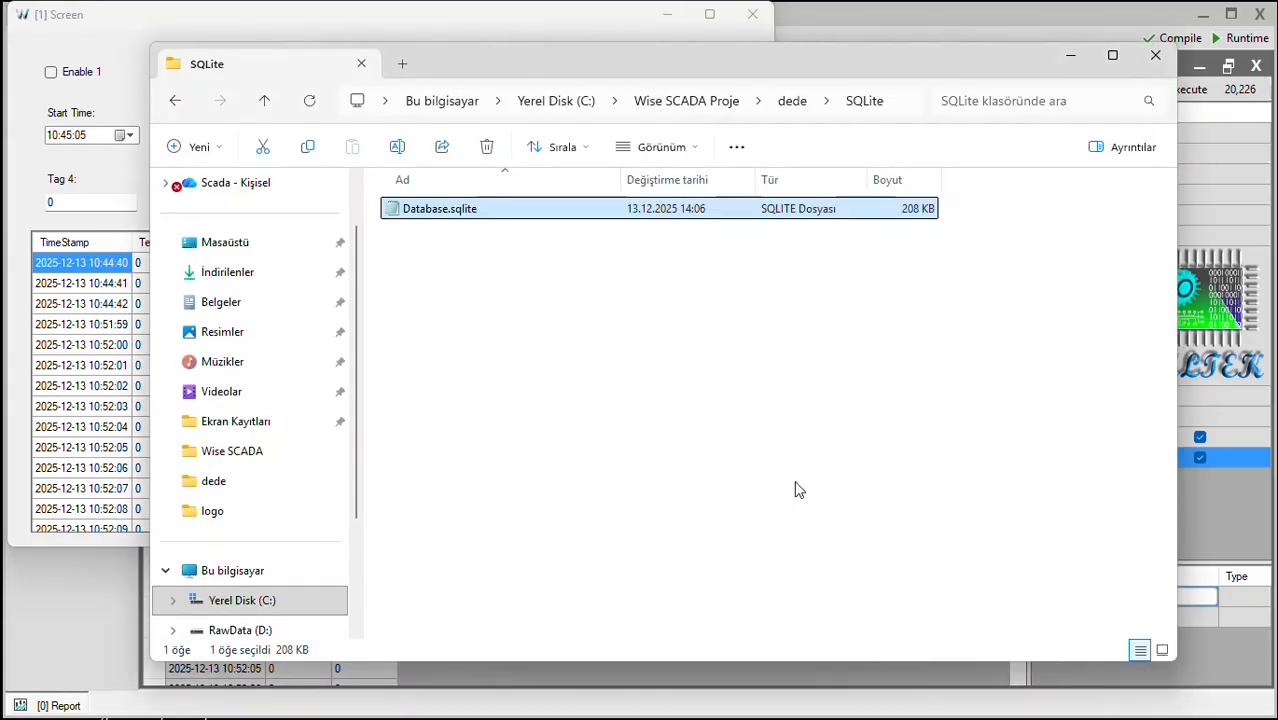
- In File Explorer, view the dede project's Report folder with the generated files, and close the running screen to return to Wise SCADA
{"action": "left_click", "coordinate": [792, 104]}
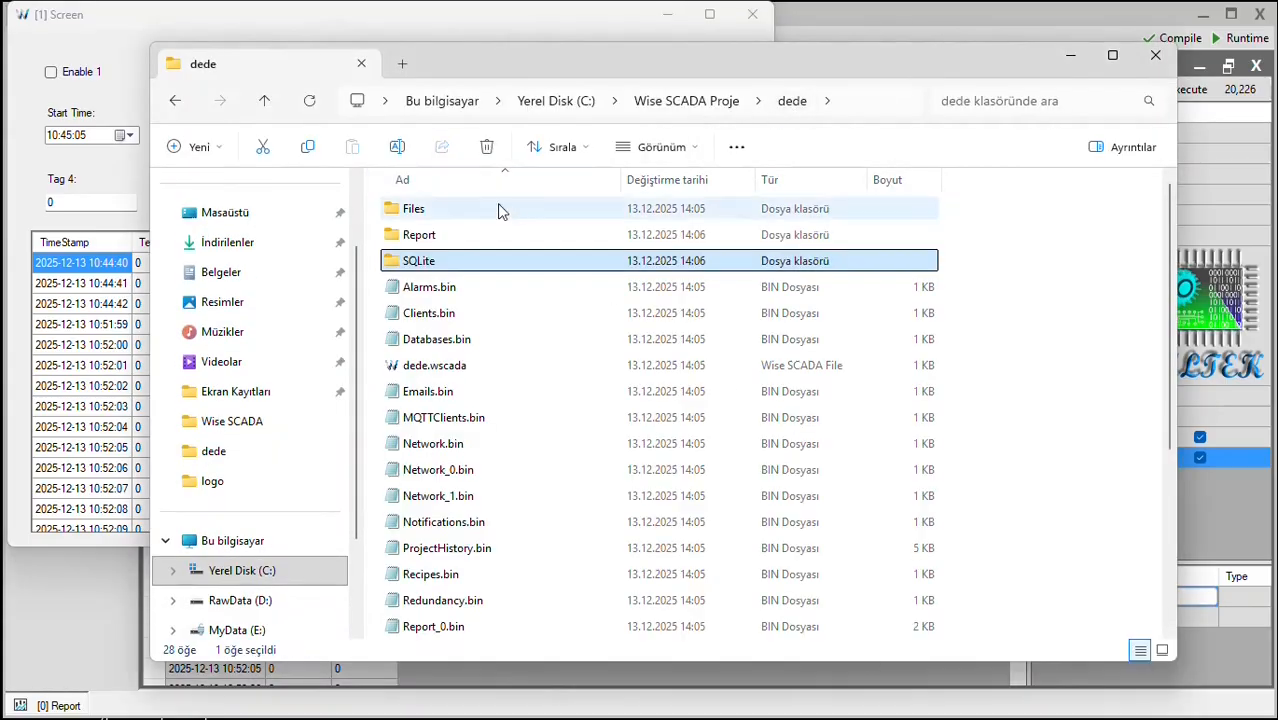
{"action": "left_click", "coordinate": [437, 241]}
{"action": "double_click", "coordinate": [437, 241]}
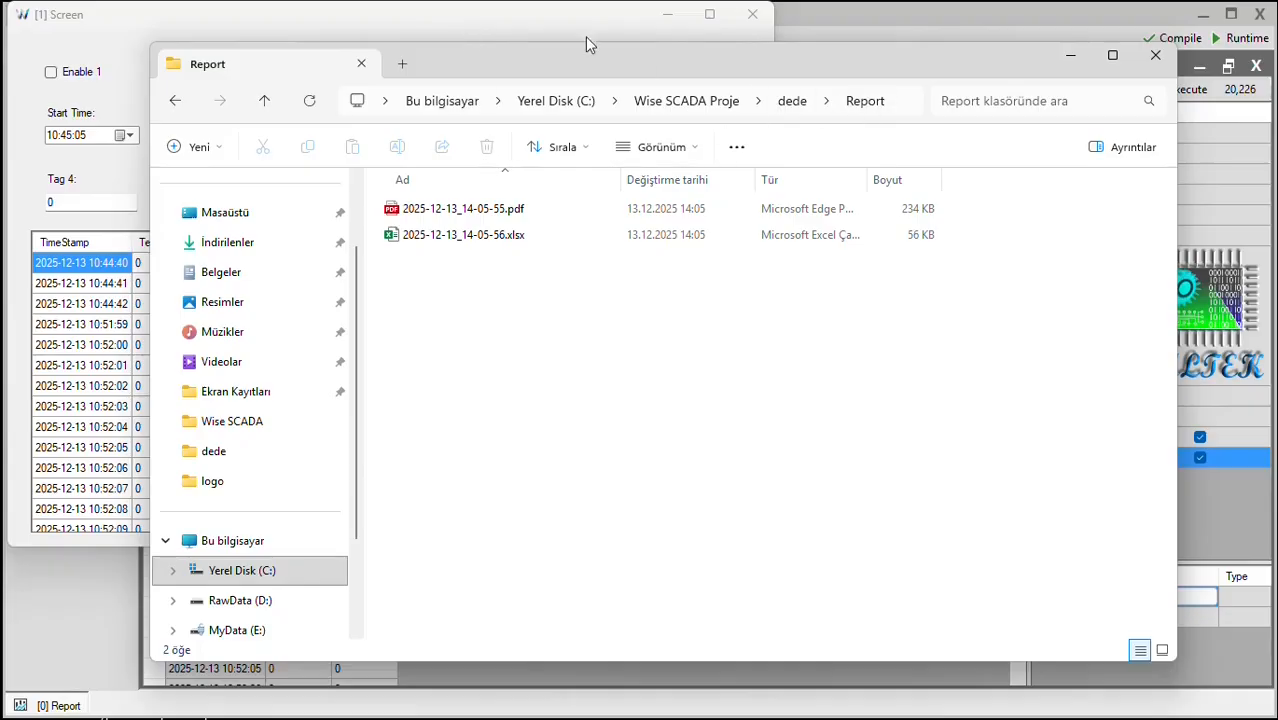
{"action": "left_click", "coordinate": [748, 14]}
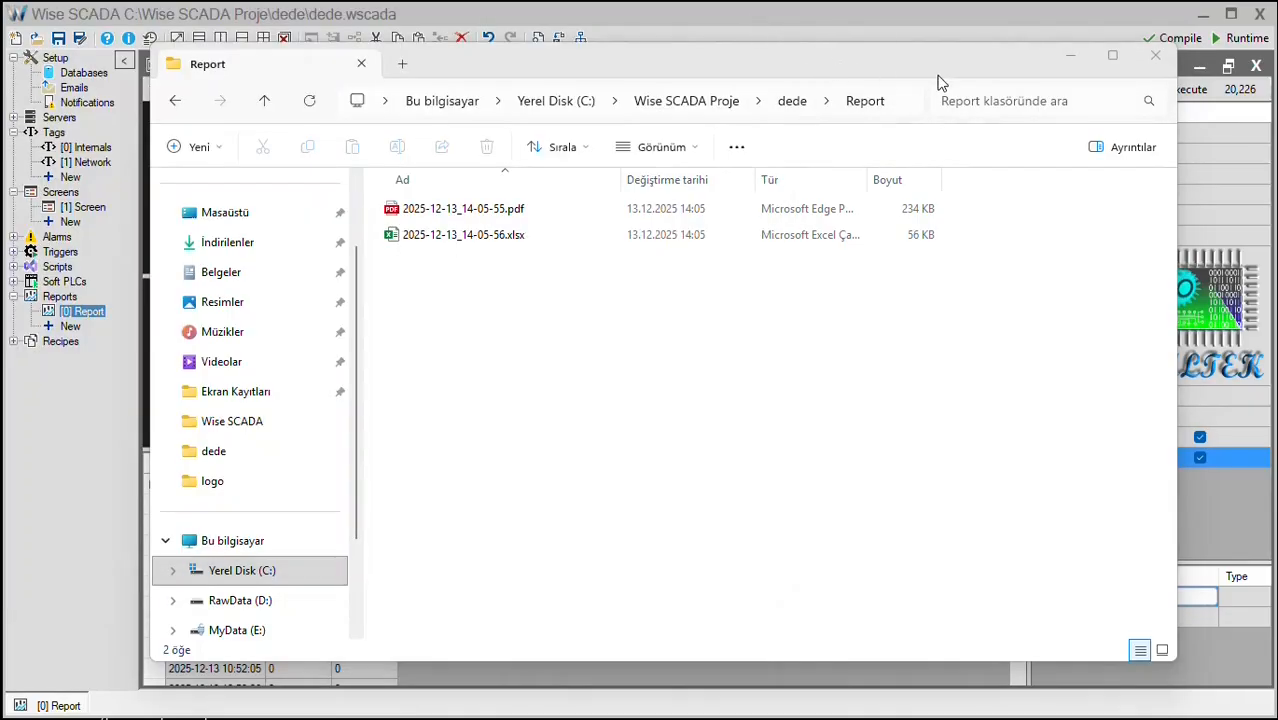
{"action": "left_click", "coordinate": [1115, 33]}
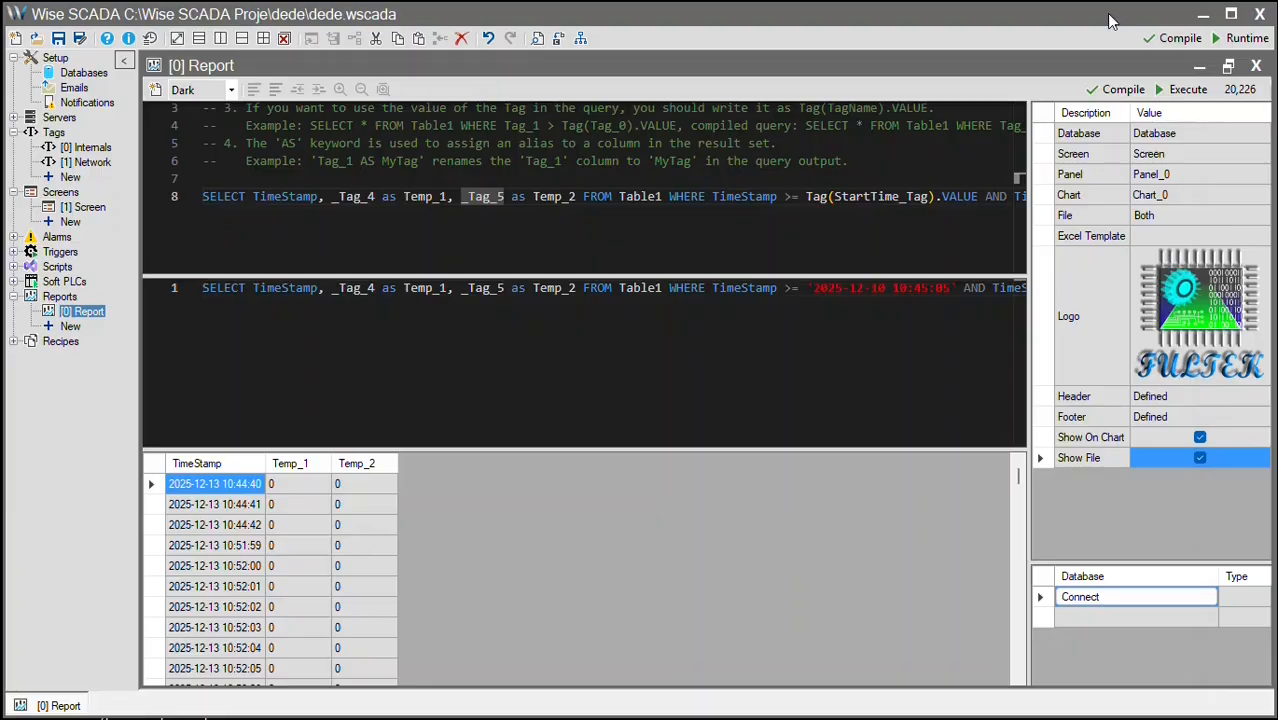
- Open the overview of all reports and examine the address, symbol and Done fields of the Report entry
{"action": "left_click", "coordinate": [60, 297]}
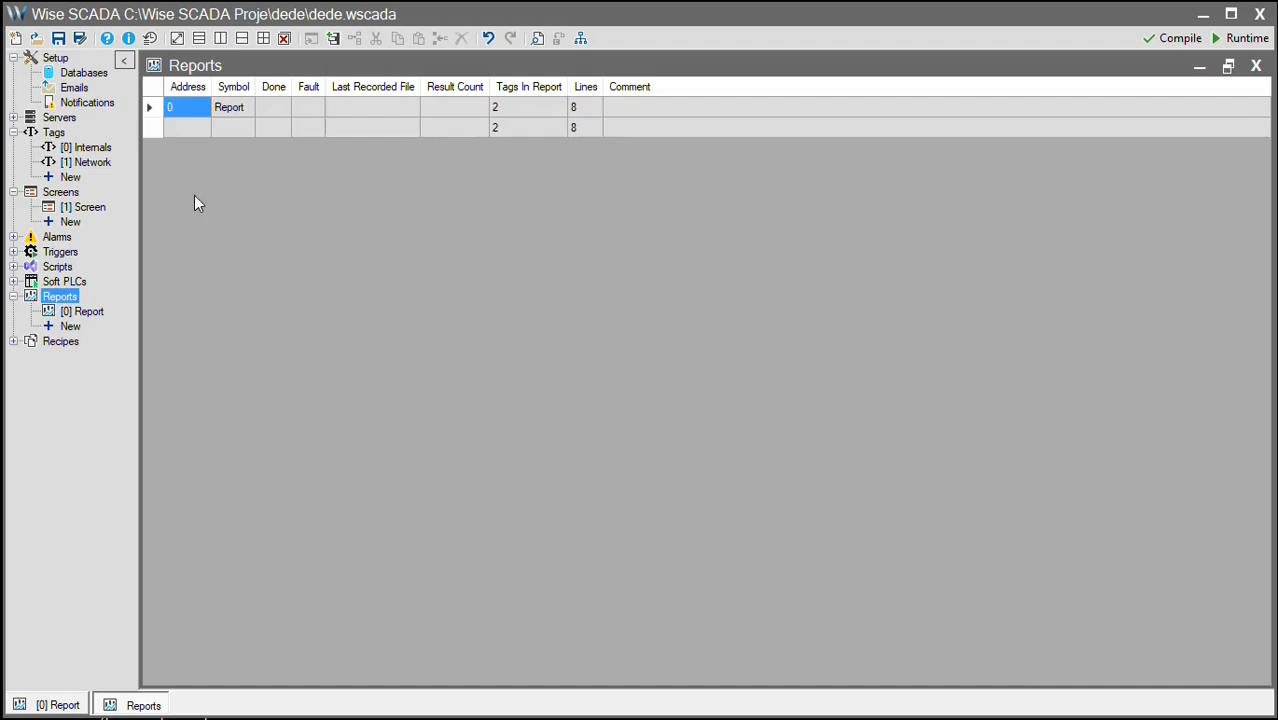
{"action": "left_click", "coordinate": [240, 108]}
{"action": "left_click", "coordinate": [240, 108]}
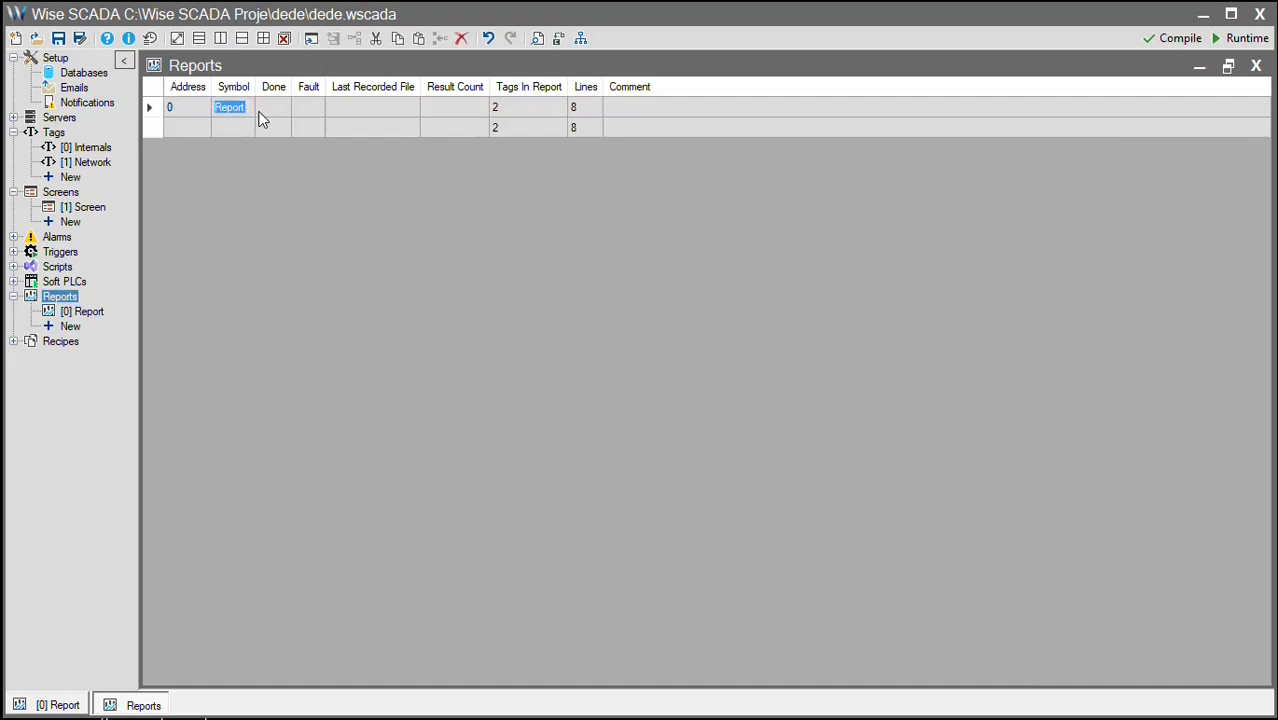
{"action": "left_click", "coordinate": [275, 110]}
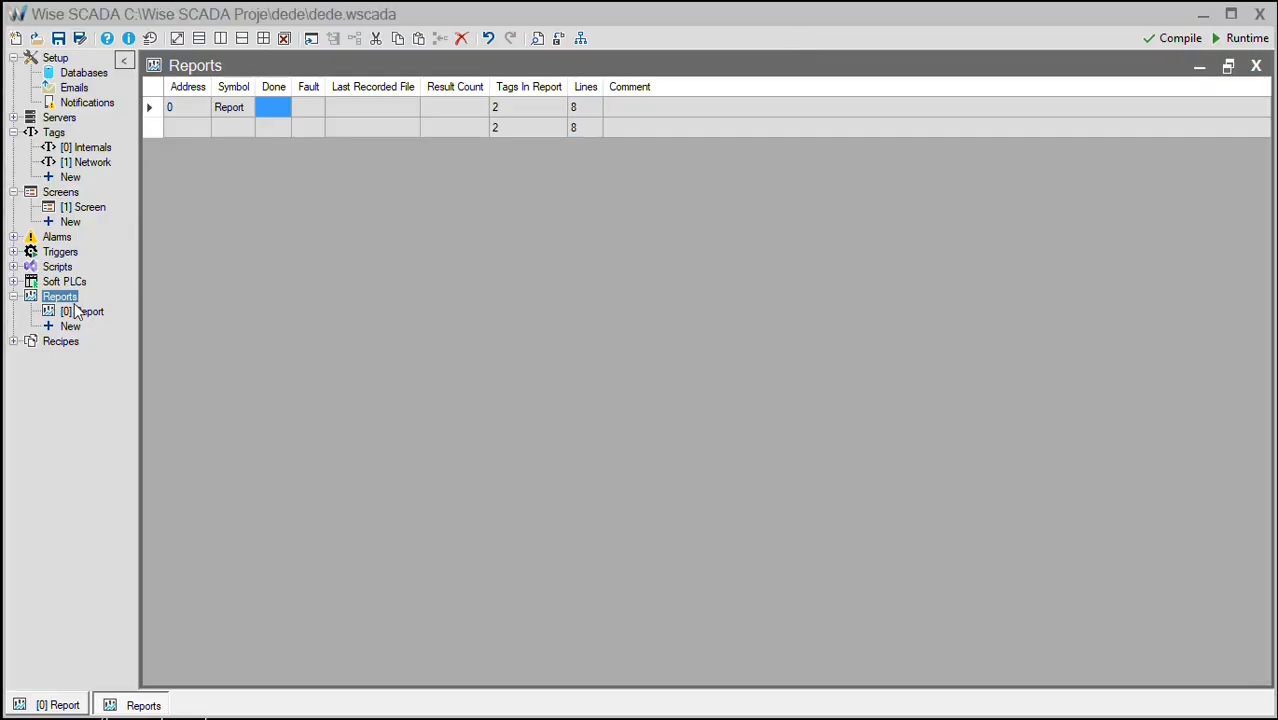
{"action": "left_click", "coordinate": [196, 109]}
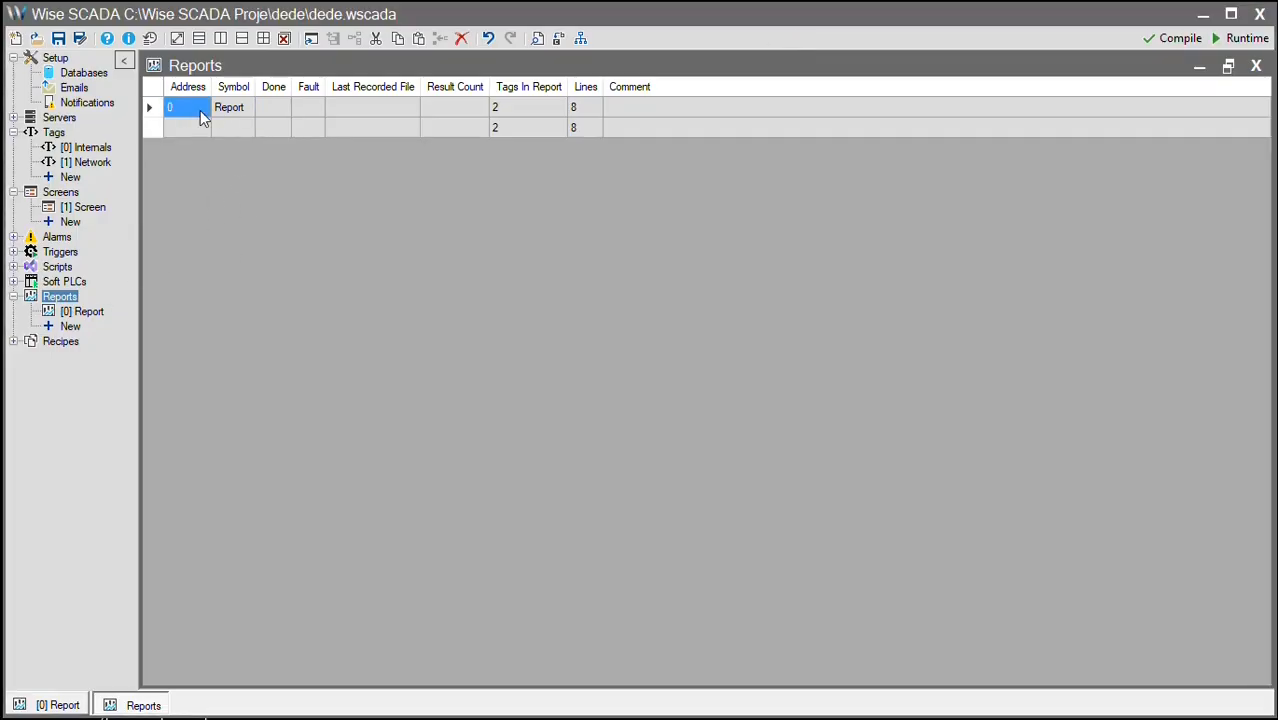
- Assign _Tag_1 as the Done tag and _Tag_2 as the Fault tag of the Report entry
{"action": "left_click", "coordinate": [735, 113]}
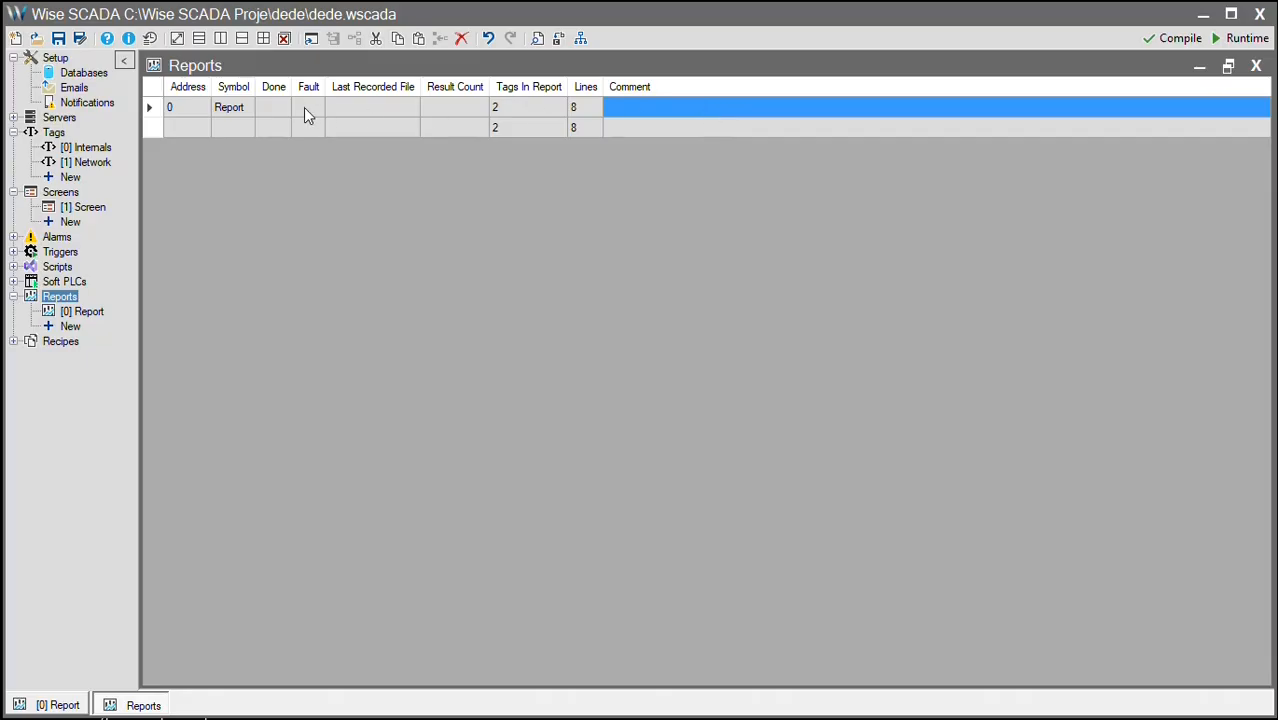
{"action": "left_click", "coordinate": [275, 112]}
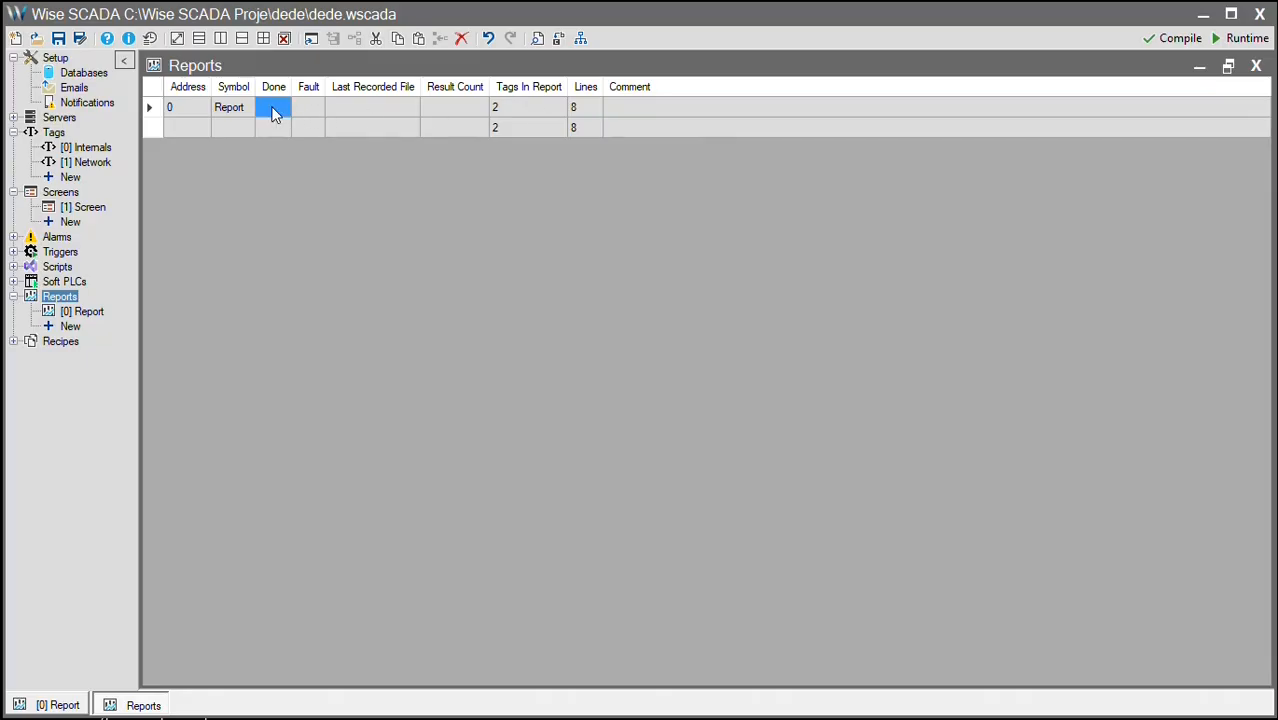
{"action": "left_click", "coordinate": [274, 109]}
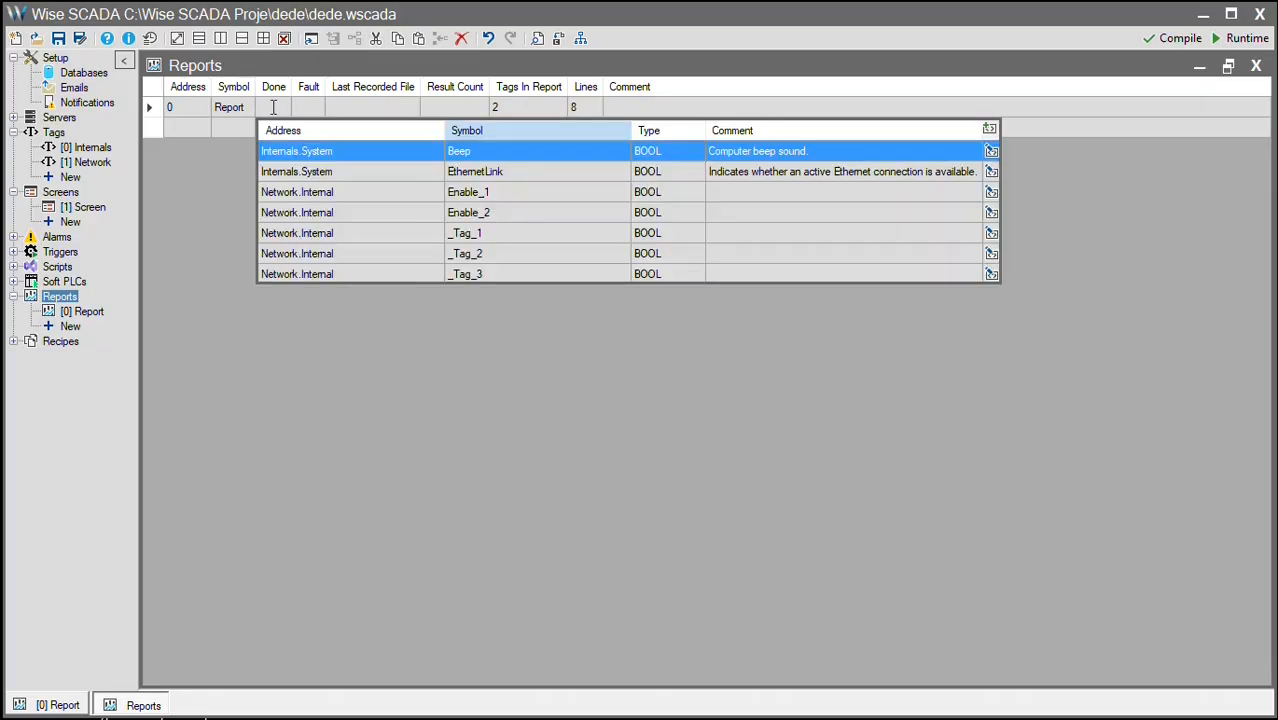
{"action": "left_click", "coordinate": [337, 233]}
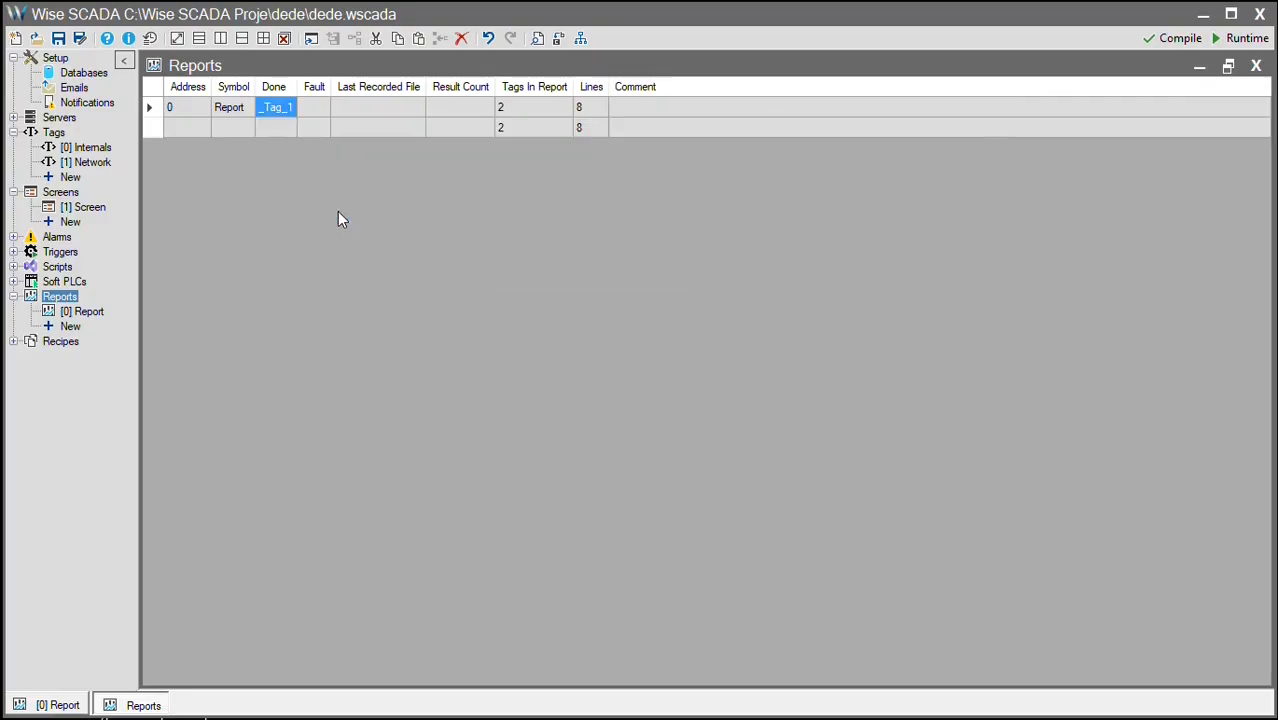
{"action": "left_click", "coordinate": [310, 113]}
{"action": "left_click", "coordinate": [312, 113]}
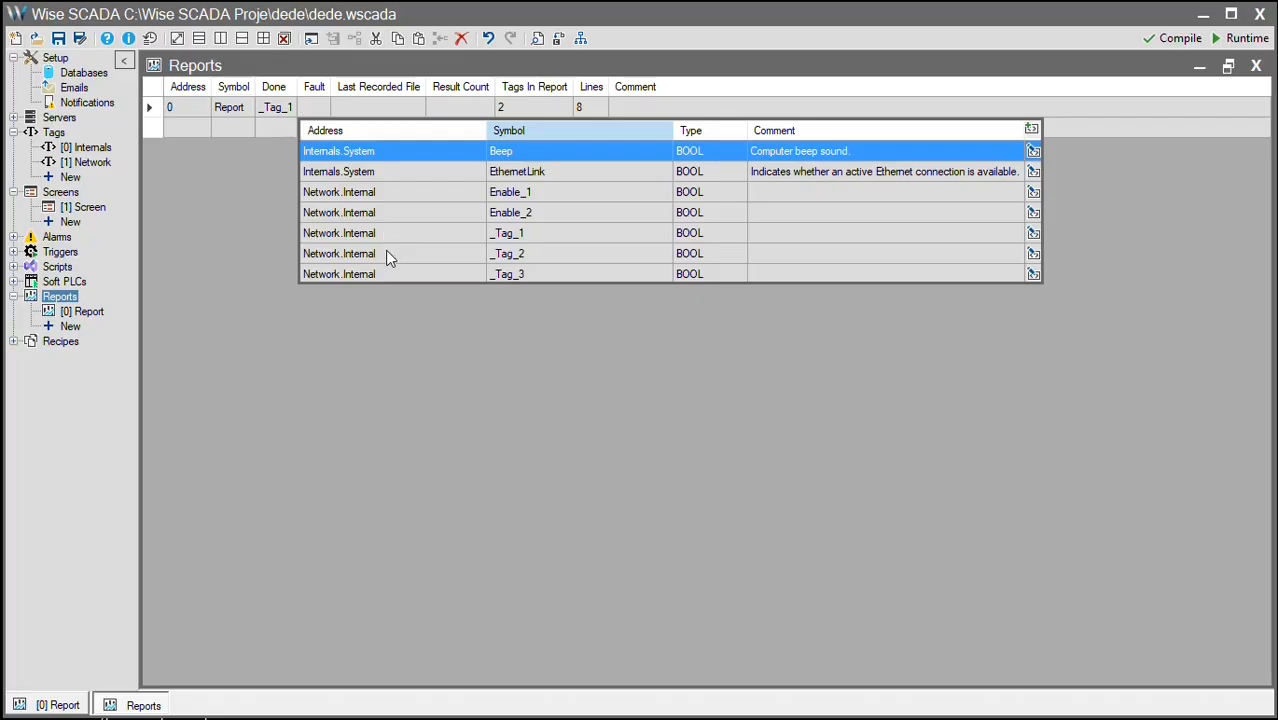
{"action": "left_click", "coordinate": [388, 254]}
- Check the type and length of _Tag in the Network tags and assign it as the Report entry's Last Recorded File tag
{"action": "left_click", "coordinate": [366, 113]}
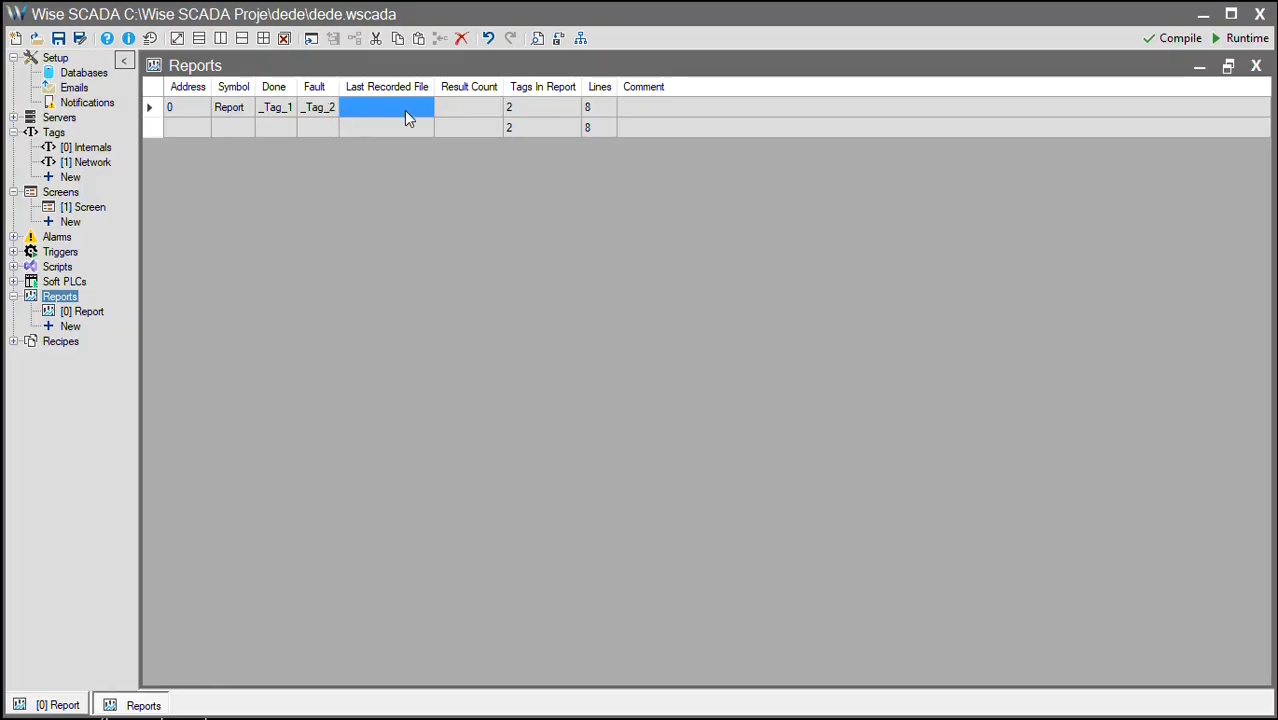
{"action": "left_click", "coordinate": [79, 166]}
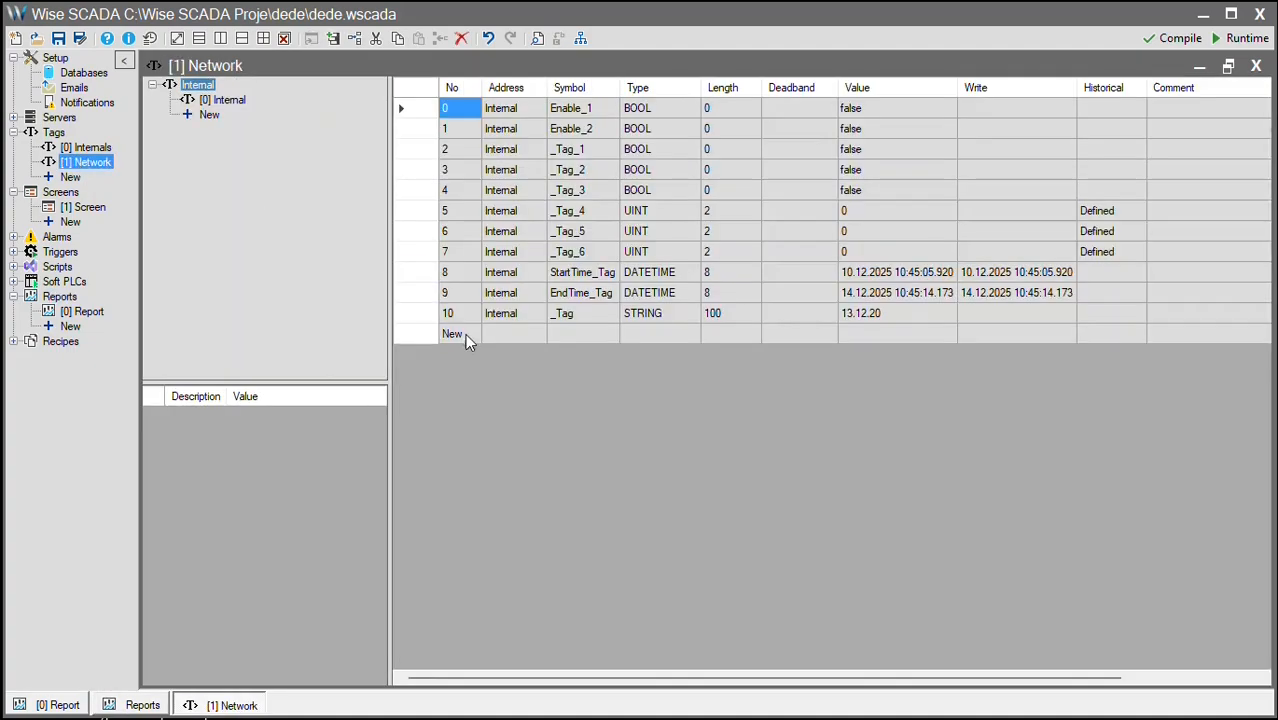
{"action": "left_click", "coordinate": [600, 318]}
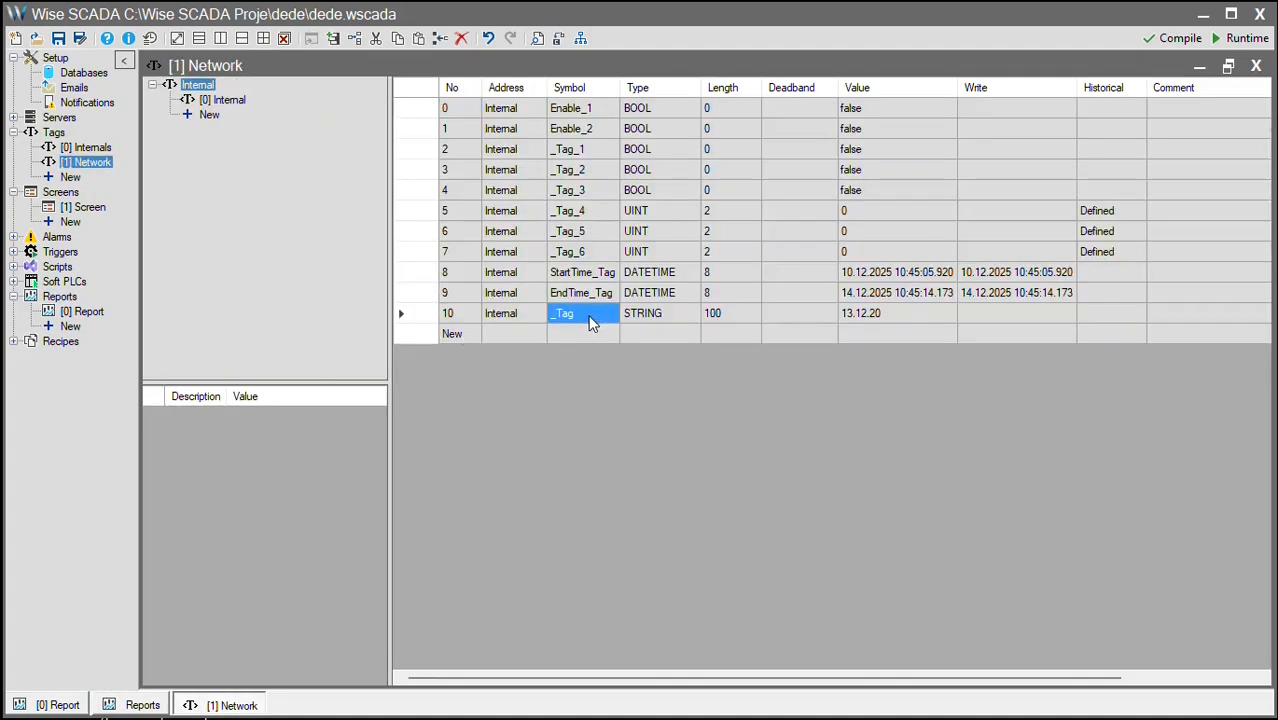
{"action": "left_click", "coordinate": [645, 320]}
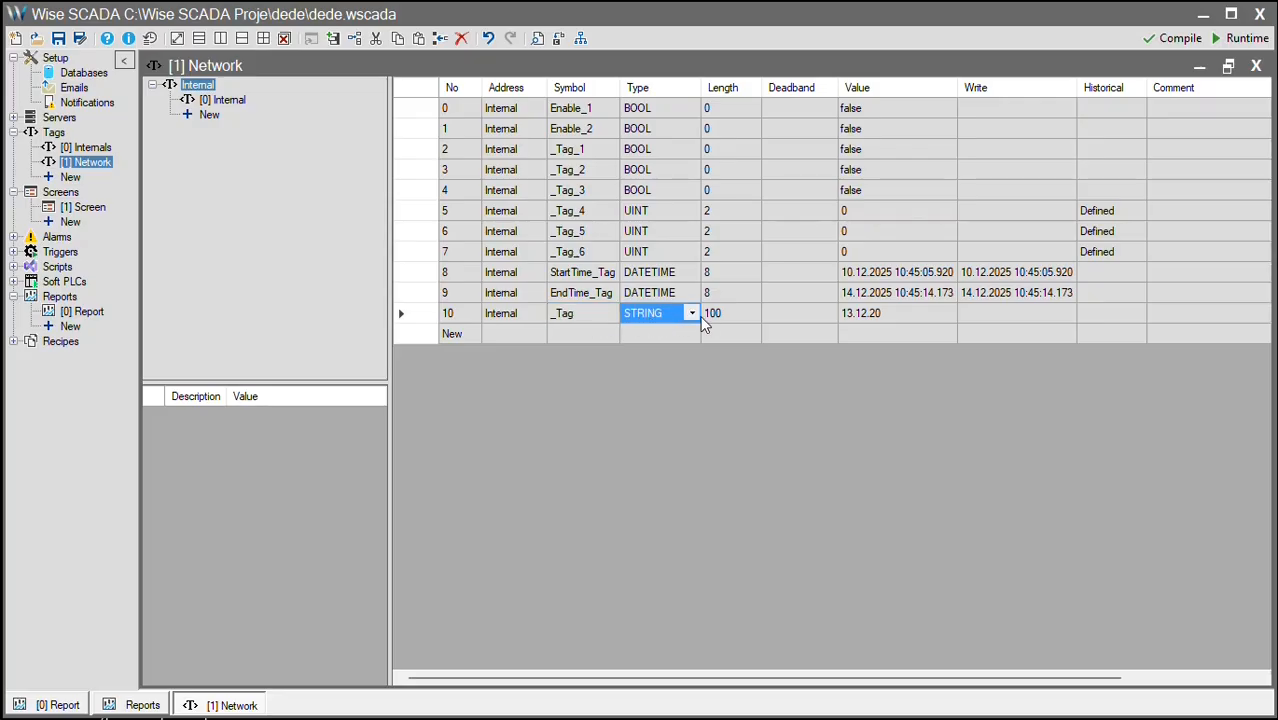
{"action": "left_click", "coordinate": [731, 317]}
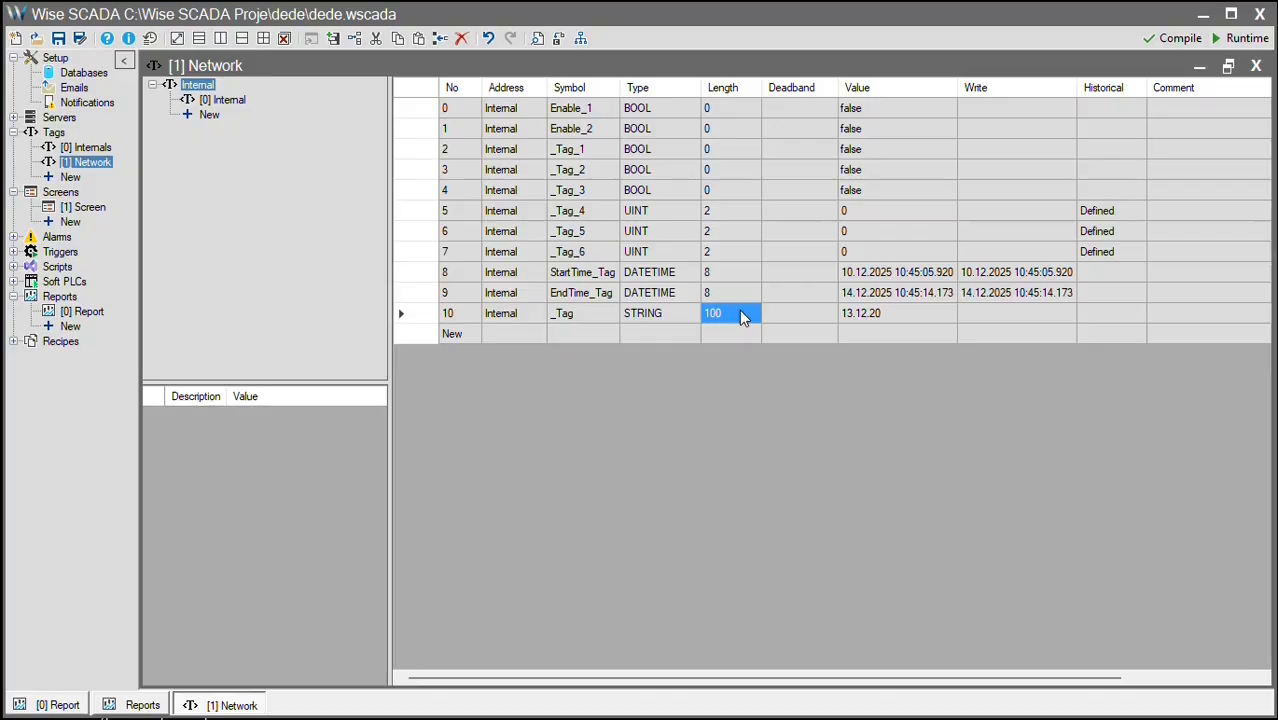
{"action": "left_click", "coordinate": [150, 704]}
{"action": "left_click", "coordinate": [388, 115]}
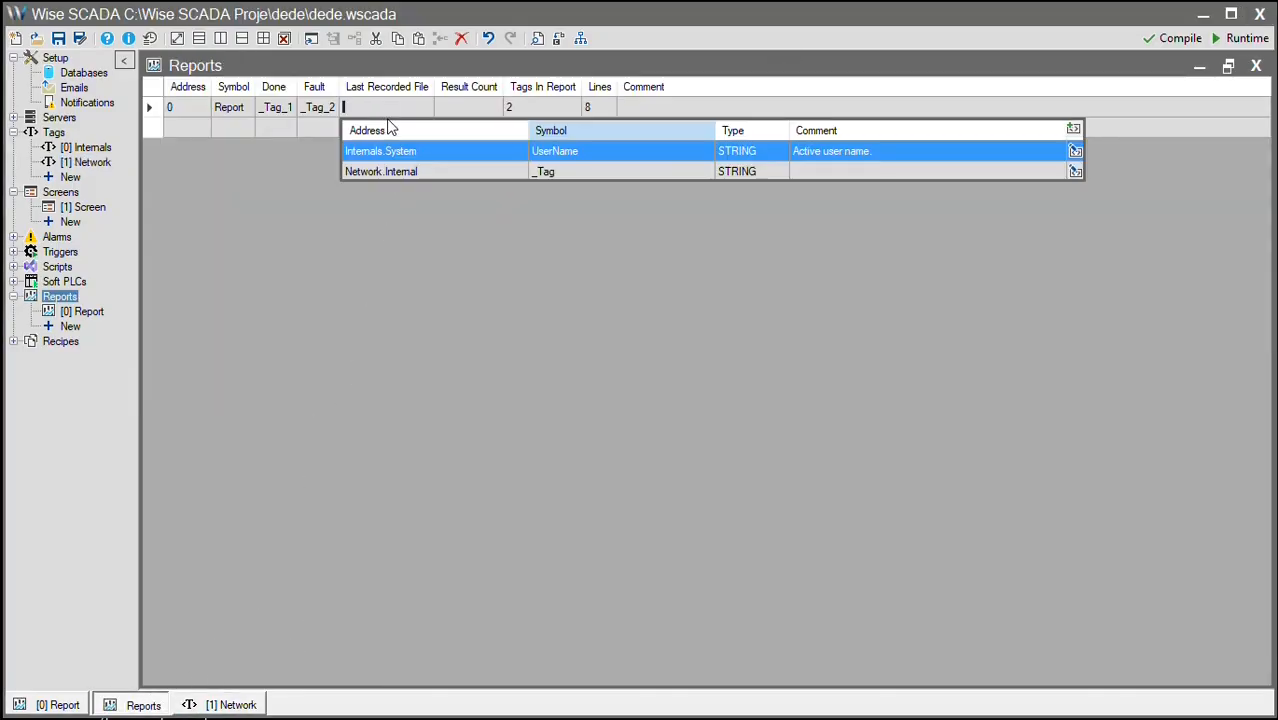
{"action": "left_click", "coordinate": [417, 172]}
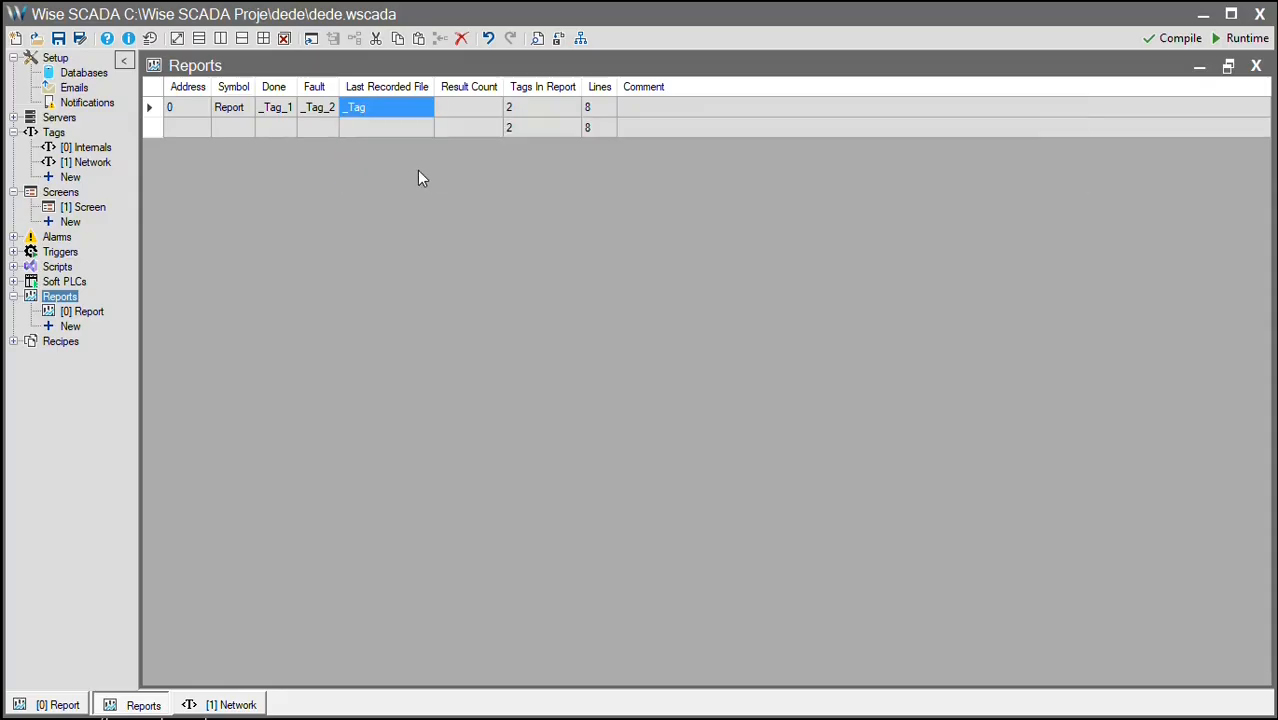
- Assign _Tag_6 as the Result Count tag of the Report entry
{"action": "left_click", "coordinate": [472, 109]}
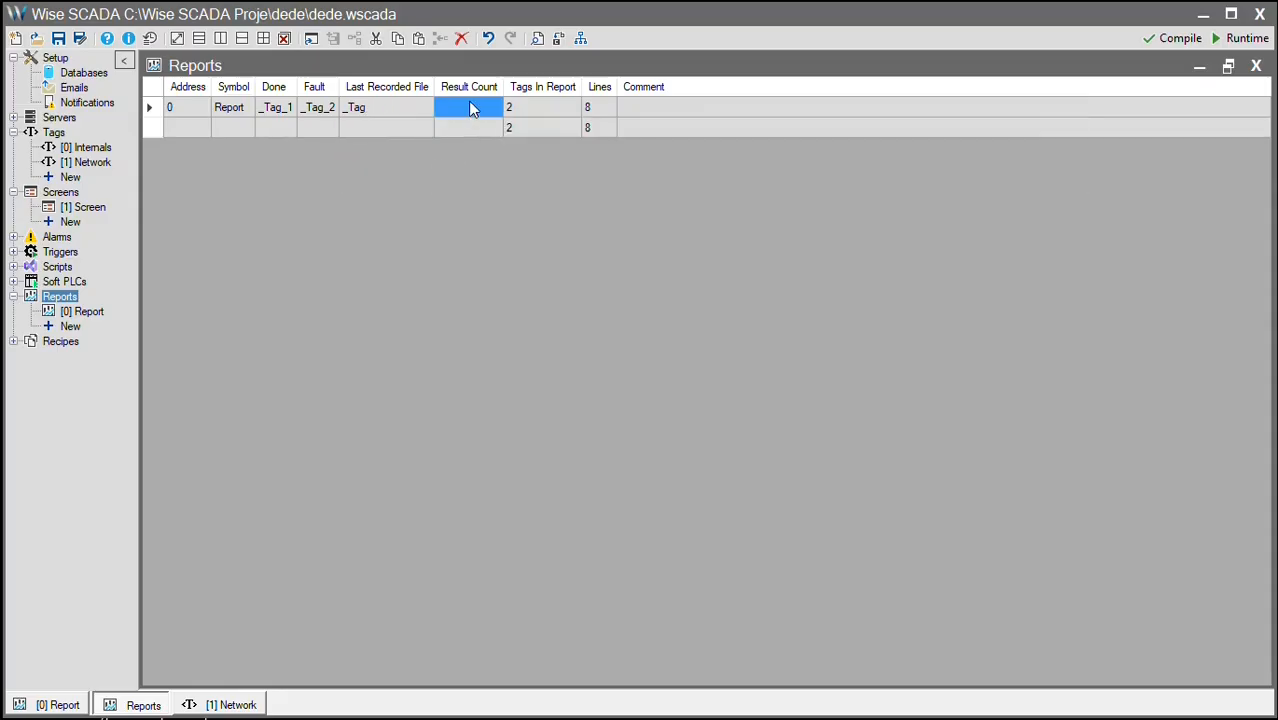
{"action": "left_click", "coordinate": [471, 107]}
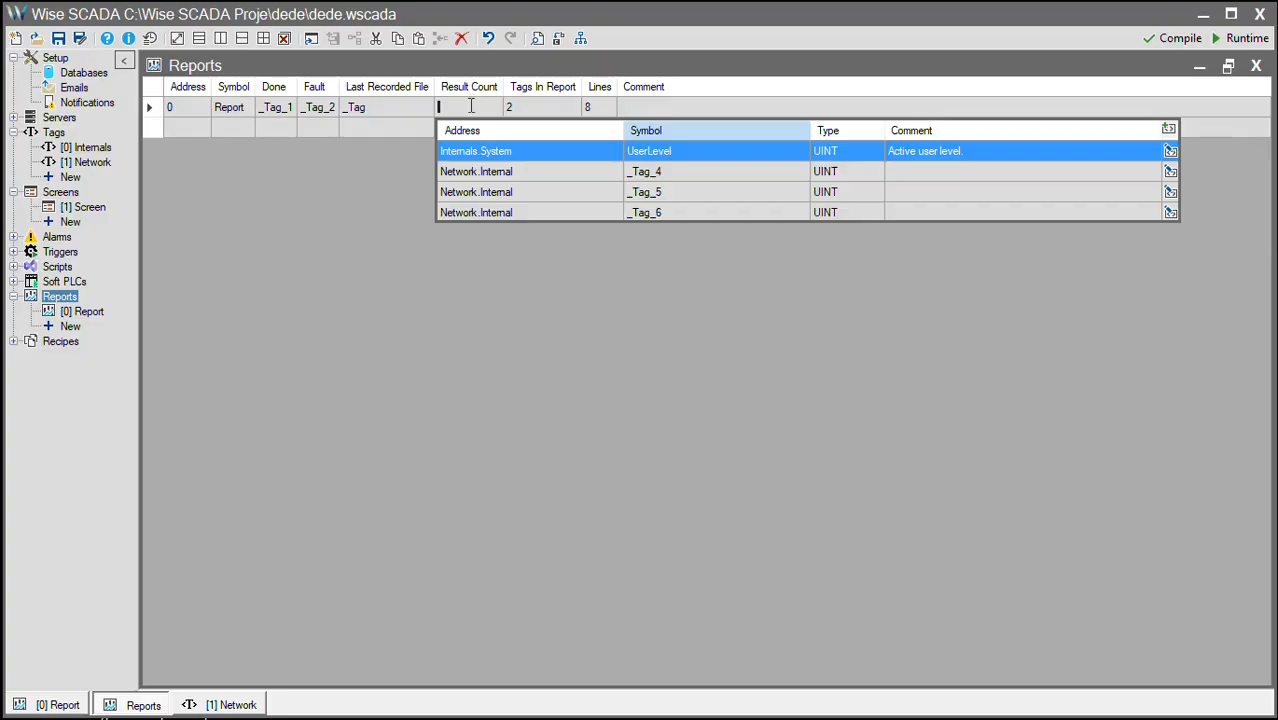
{"action": "left_click", "coordinate": [494, 214]}
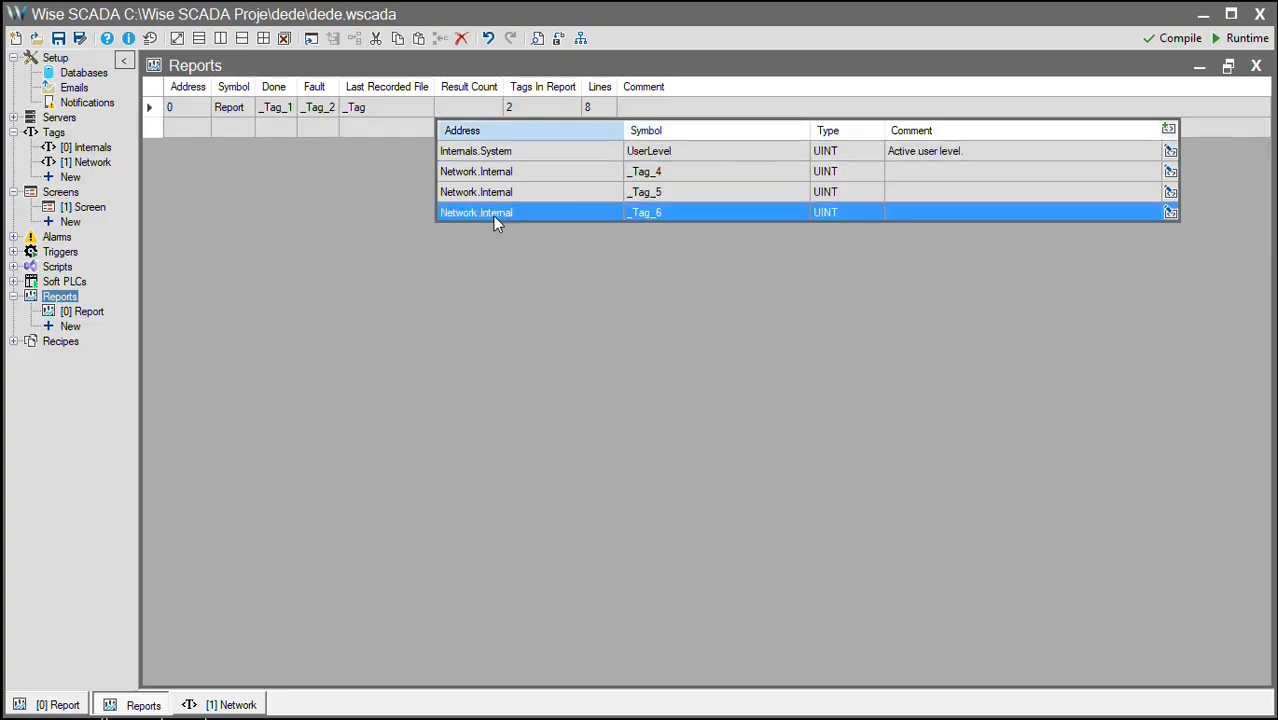
- Add a text box along the upper edge of the panel on [1] Screen and widen it to about 621
{"action": "double_click", "coordinate": [100, 207]}
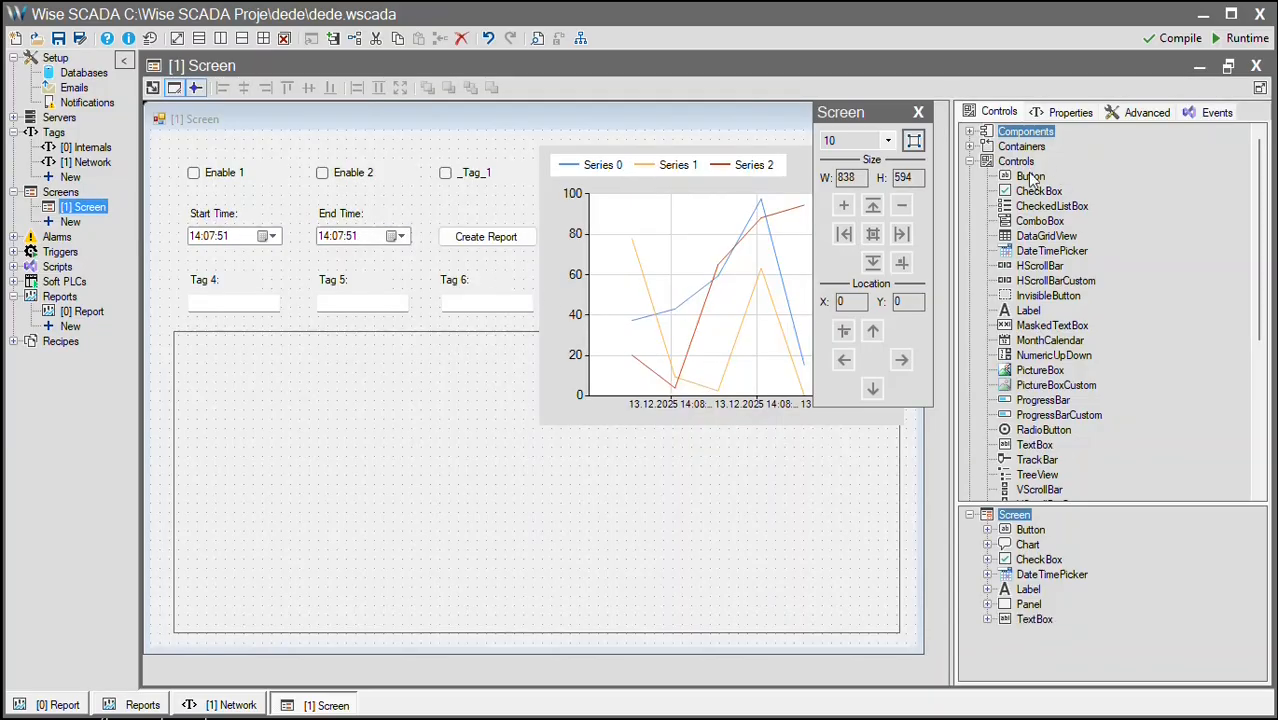
{"action": "scroll", "coordinate": [1030, 178], "scroll_direction": "down", "scroll_amount": 2}
{"action": "left_click_drag", "start_coordinate": [1036, 340], "coordinate": [175, 330]}
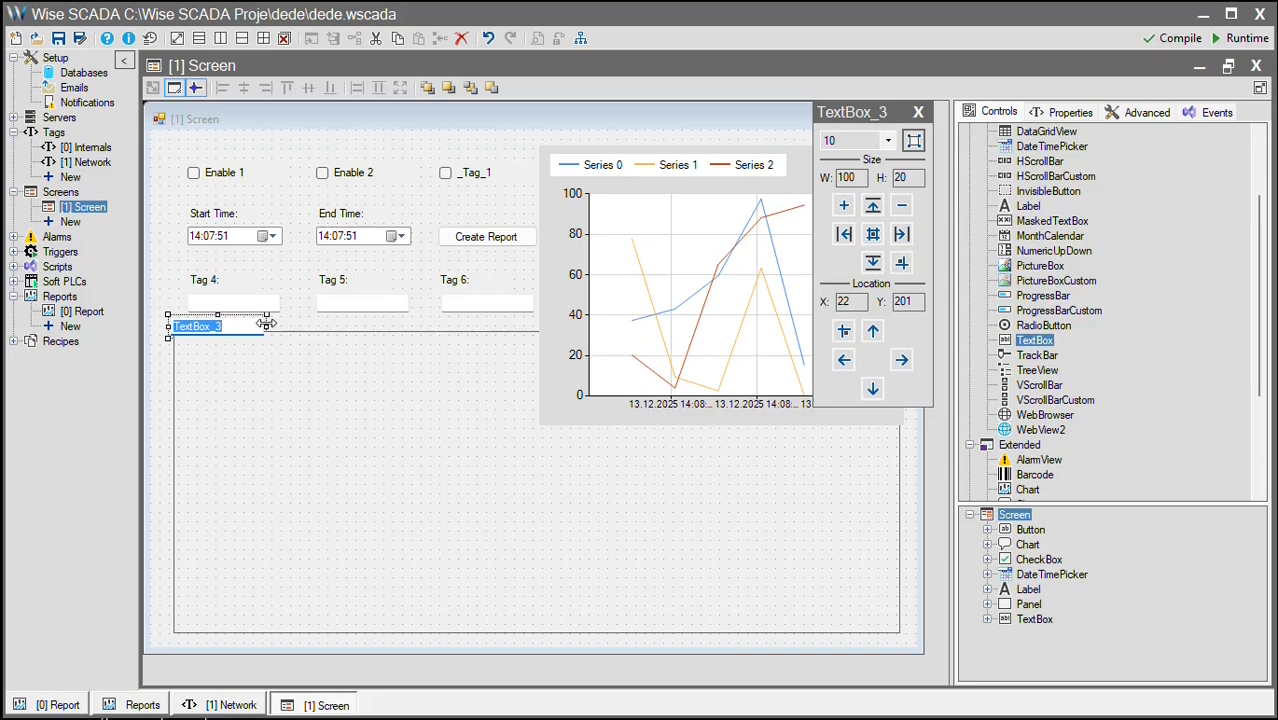
{"action": "left_click_drag", "start_coordinate": [266, 324], "coordinate": [789, 326]}
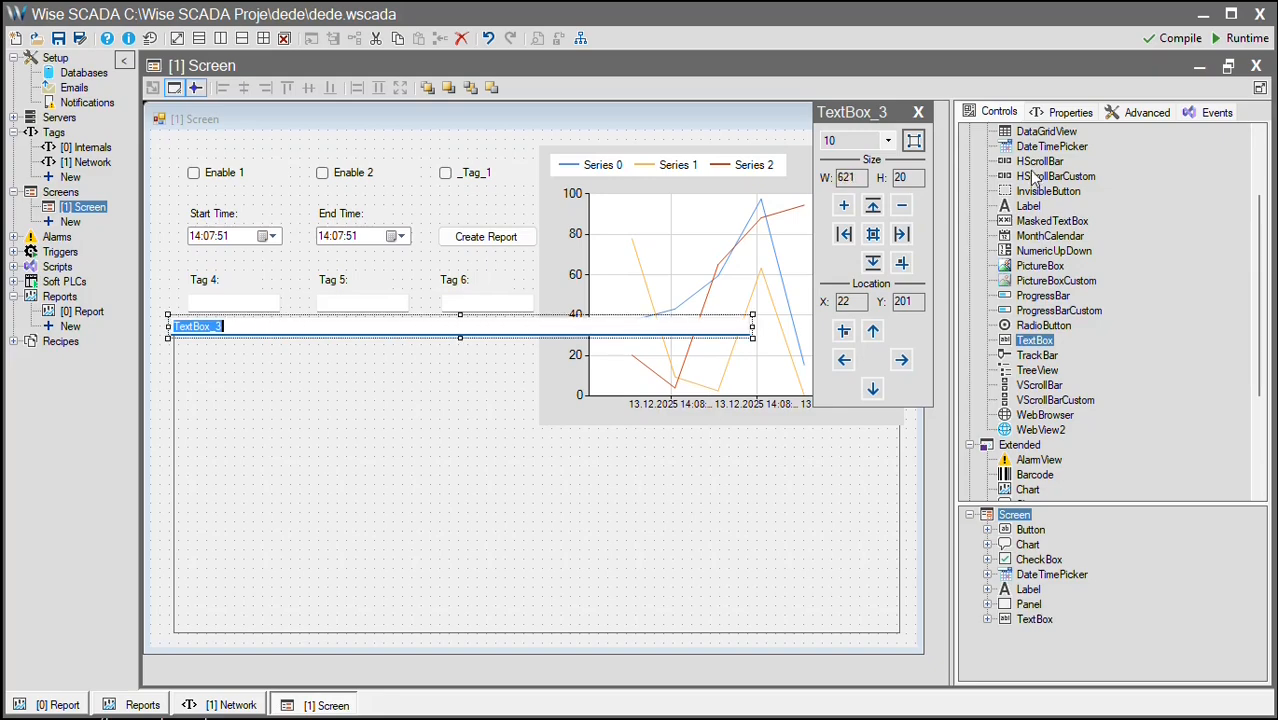
- Bind the new text box's value to _Tag and check the tag bound to the Tag 6 text box
{"action": "left_click", "coordinate": [1067, 112]}
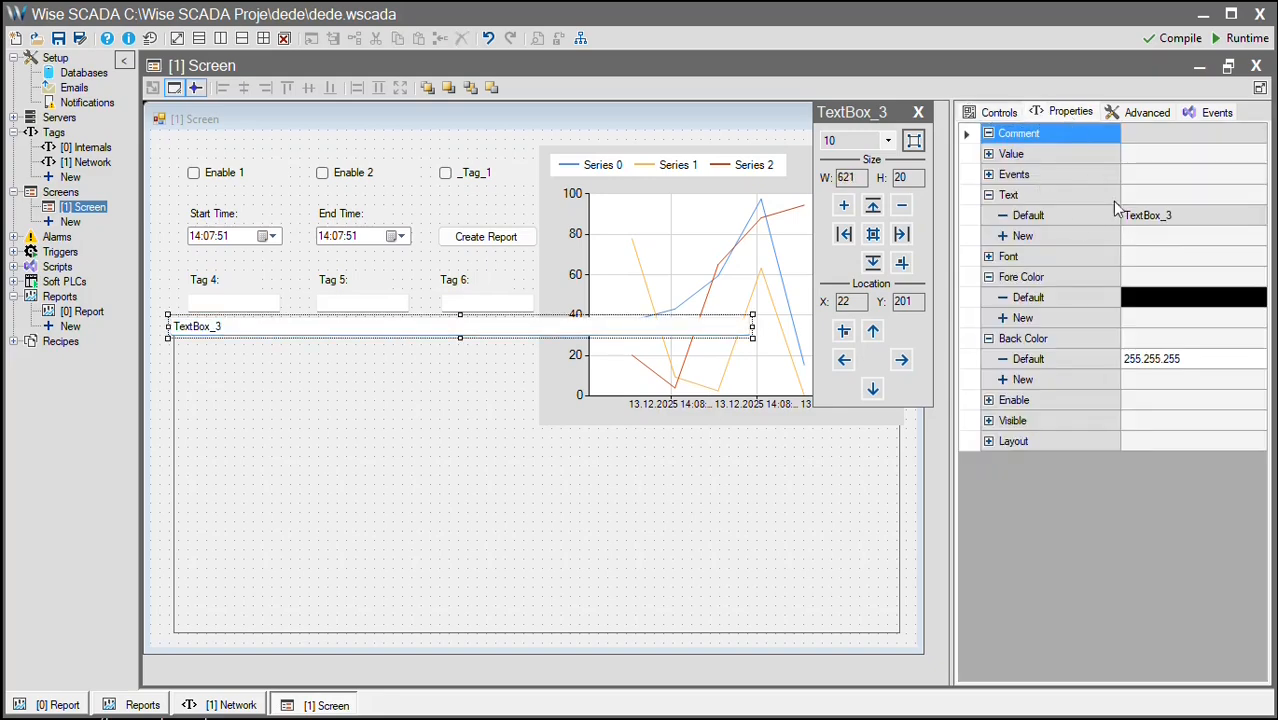
{"action": "double_click", "coordinate": [1022, 158]}
{"action": "left_click", "coordinate": [1150, 176]}
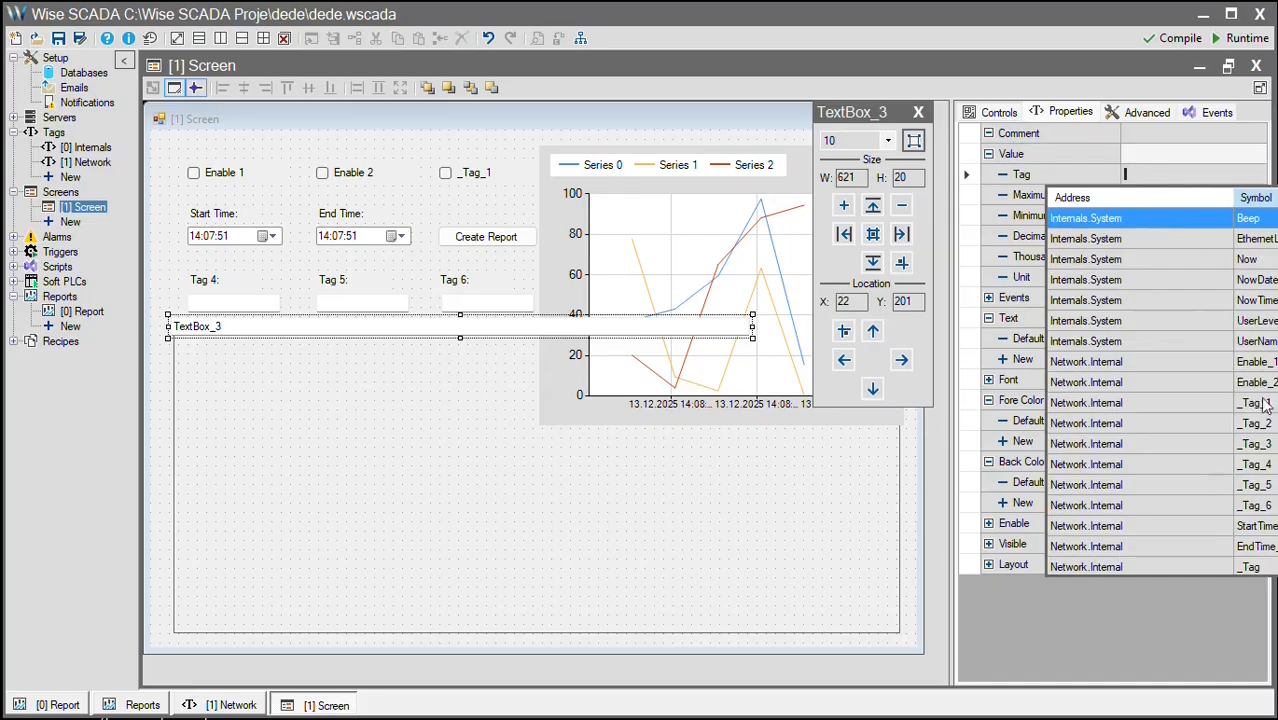
{"action": "left_click", "coordinate": [1223, 562]}
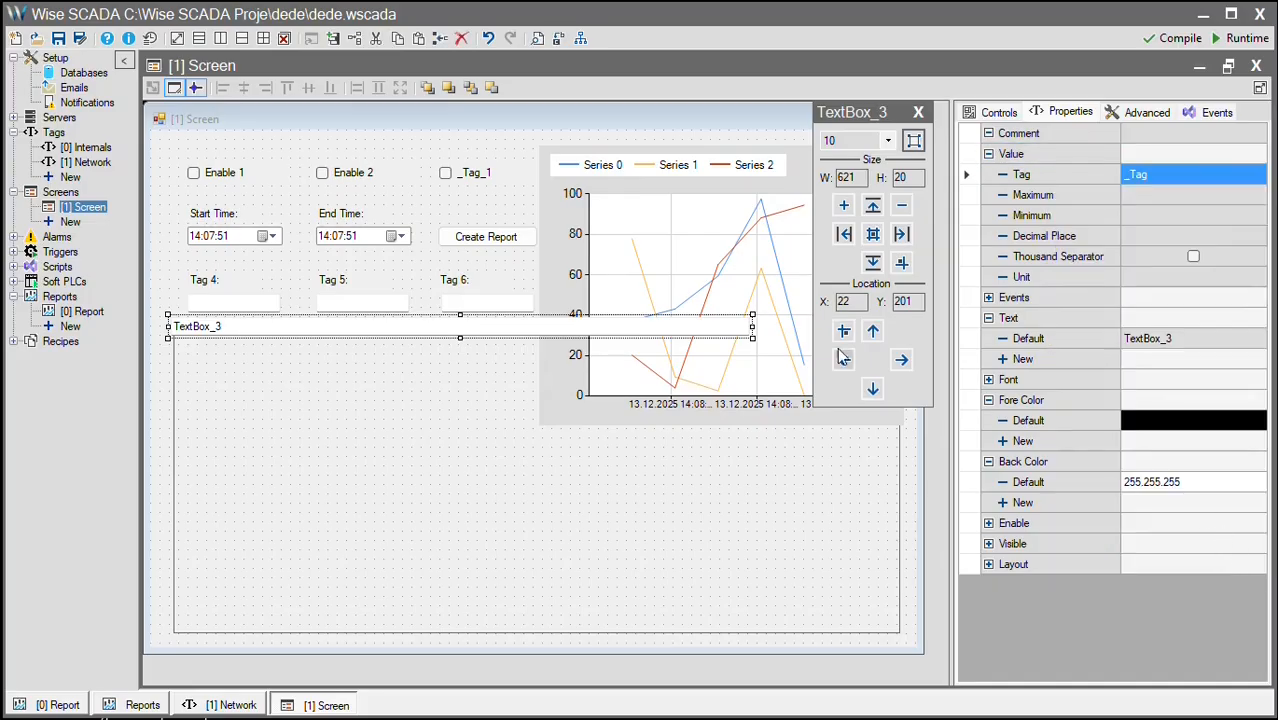
{"action": "left_click", "coordinate": [487, 301]}
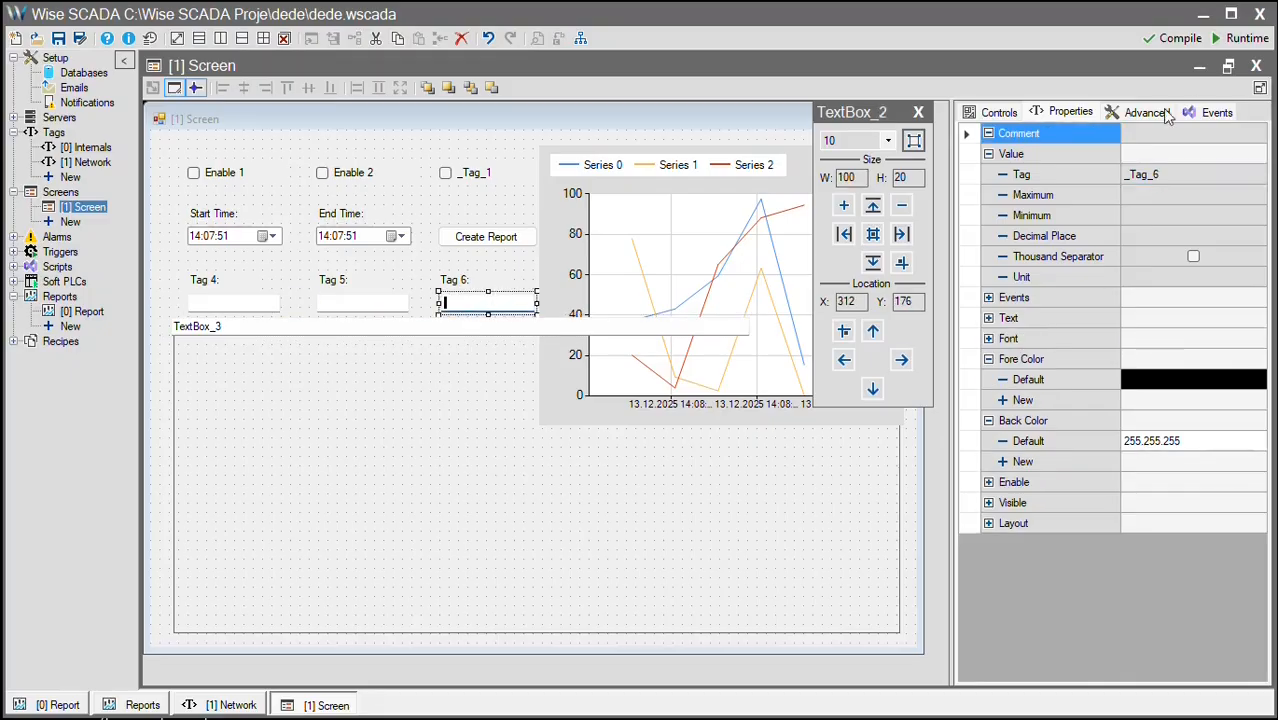
- Save the project, start the Runtime and create the report on the running screen
{"action": "left_click", "coordinate": [1247, 40]}
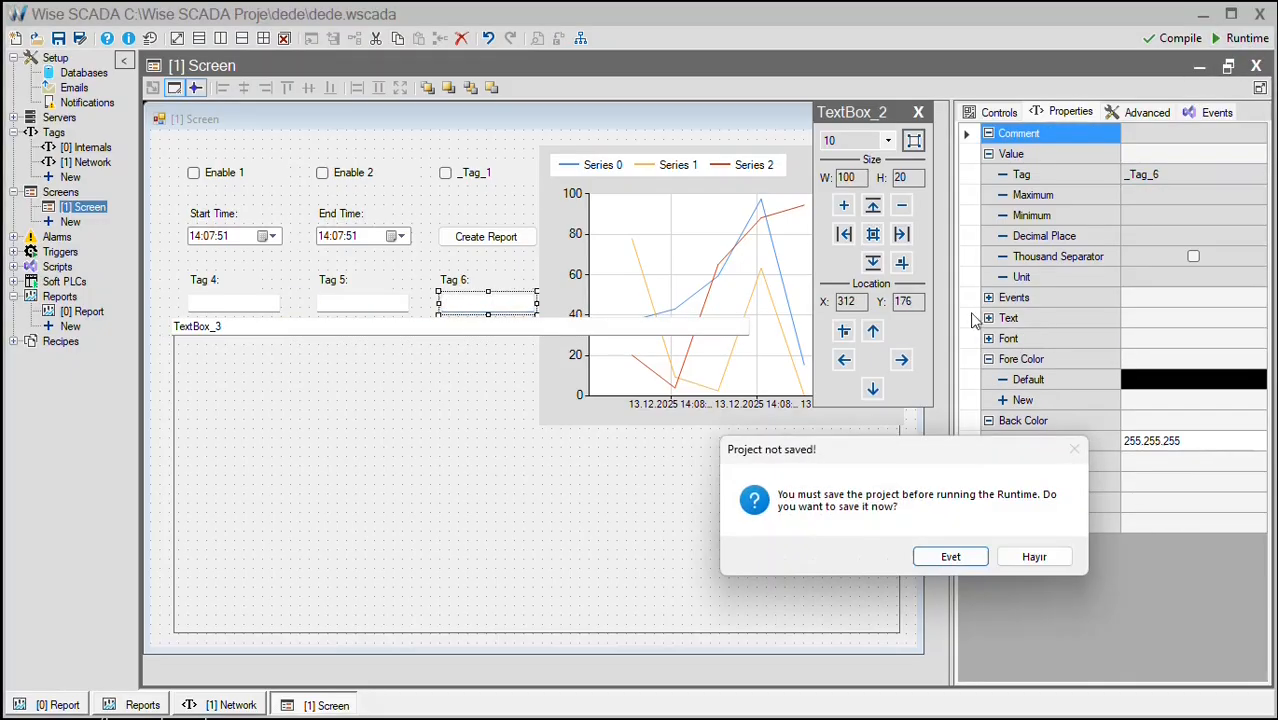
{"action": "left_click", "coordinate": [940, 558]}
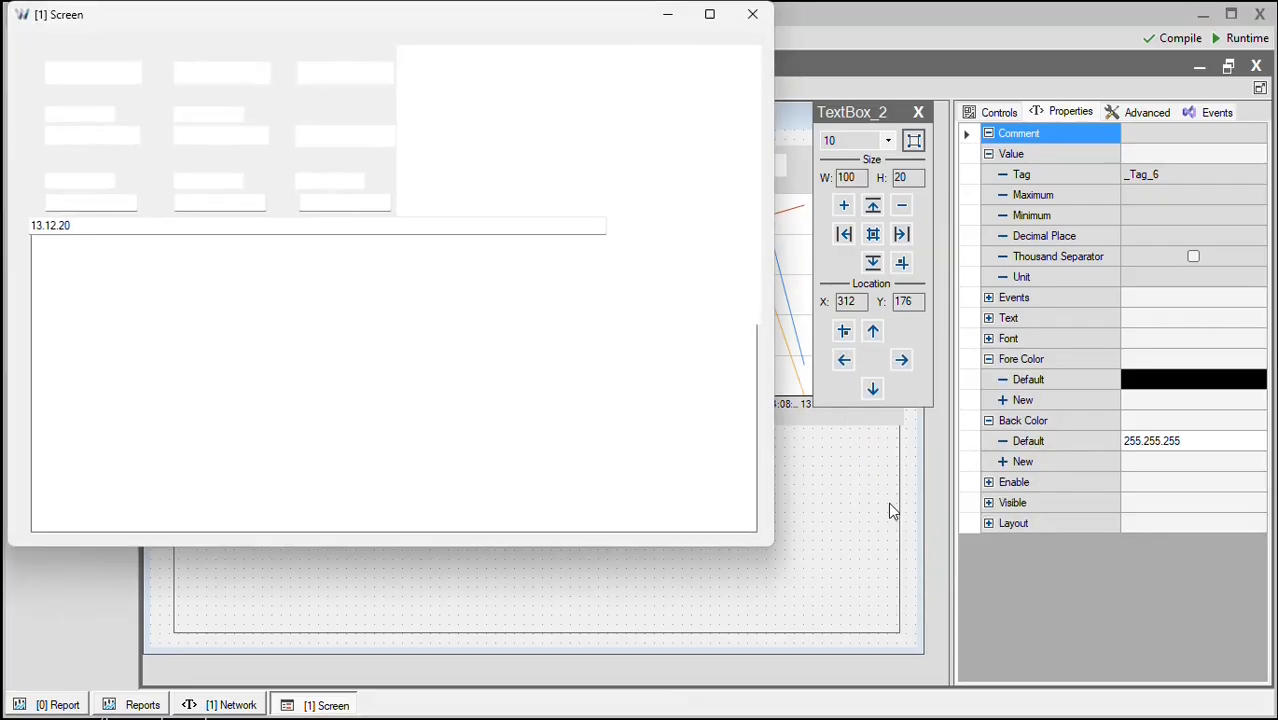
{"action": "left_click", "coordinate": [344, 138]}
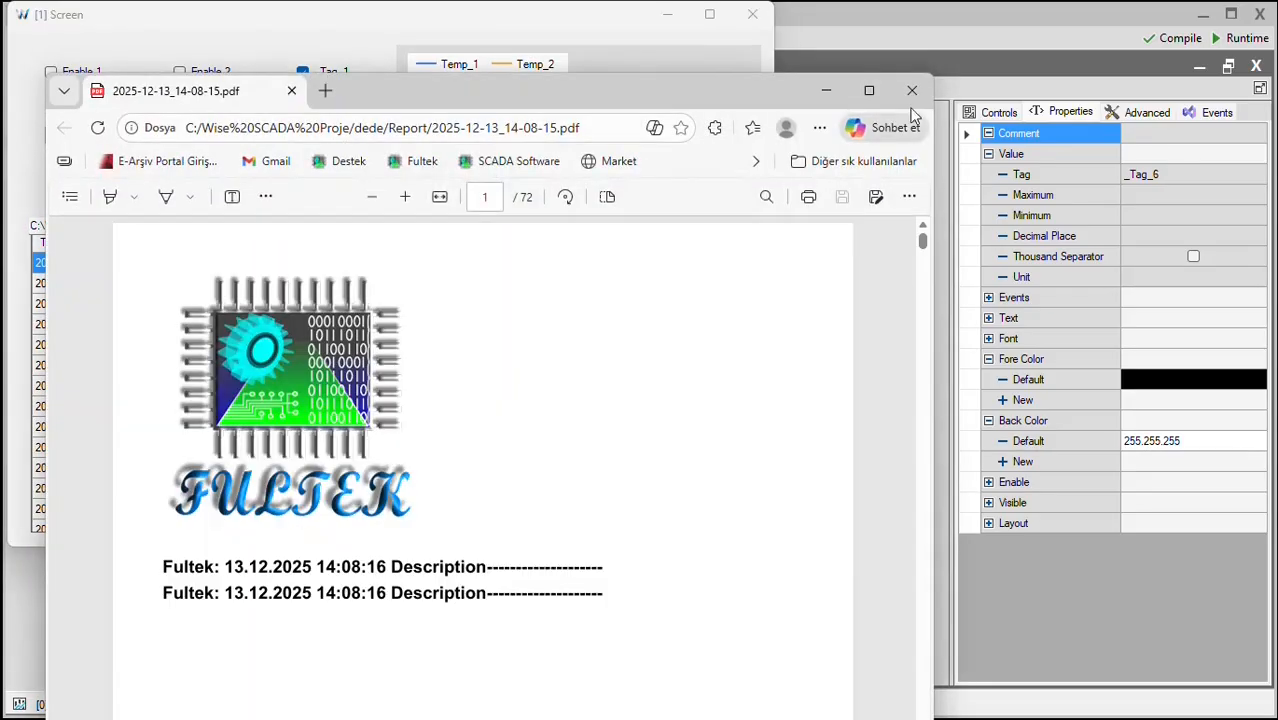
- Close the generated report PDF and examine the recorded file path and the Tag 6 result count on the running screen
{"action": "left_click", "coordinate": [912, 92]}
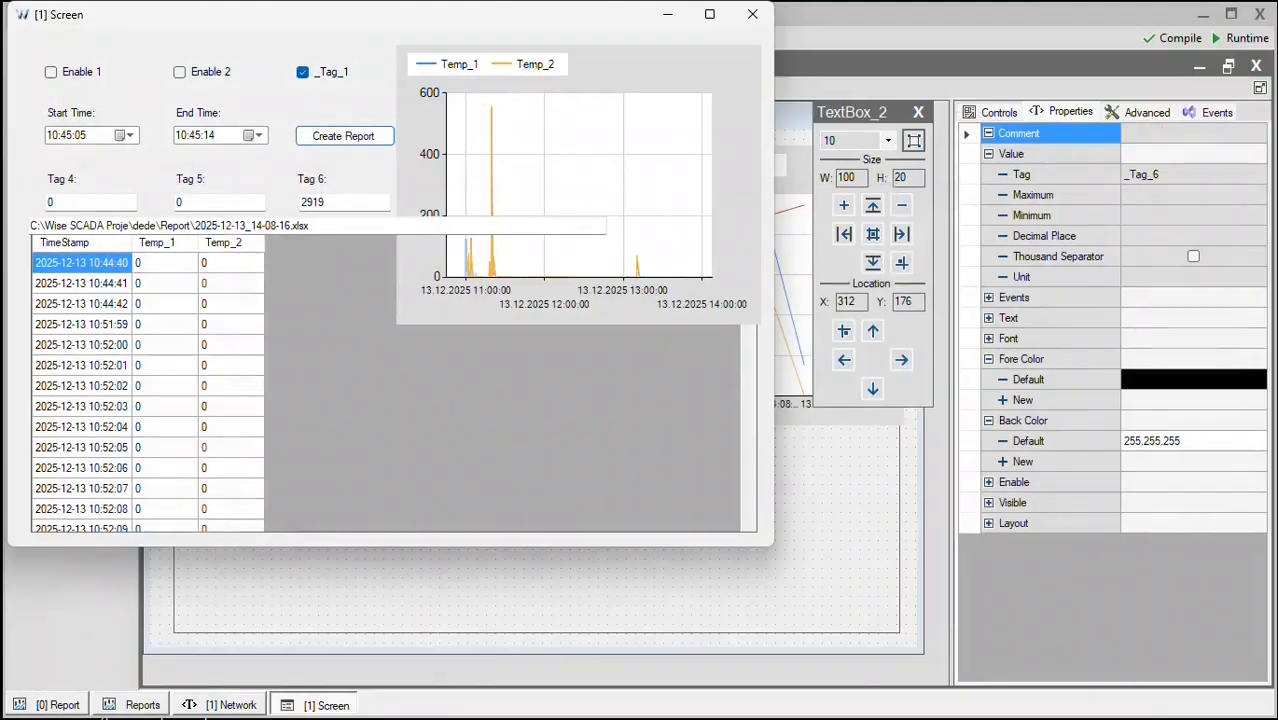
{"action": "left_click_drag", "start_coordinate": [31, 225], "coordinate": [403, 225]}
{"action": "double_click", "coordinate": [331, 202]}
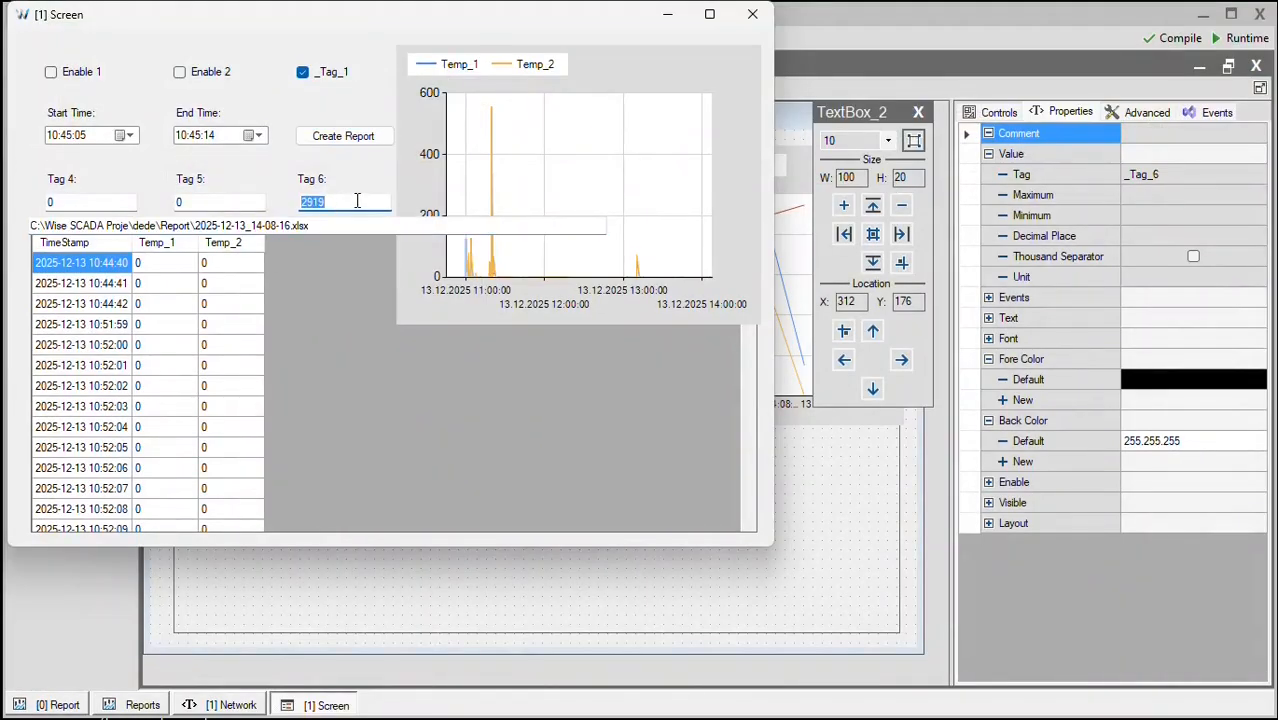
- Set the hour of the Start Time to 12, create the report again and close the generated files
{"action": "left_click", "coordinate": [124, 135]}
{"action": "left_click", "coordinate": [213, 225]}
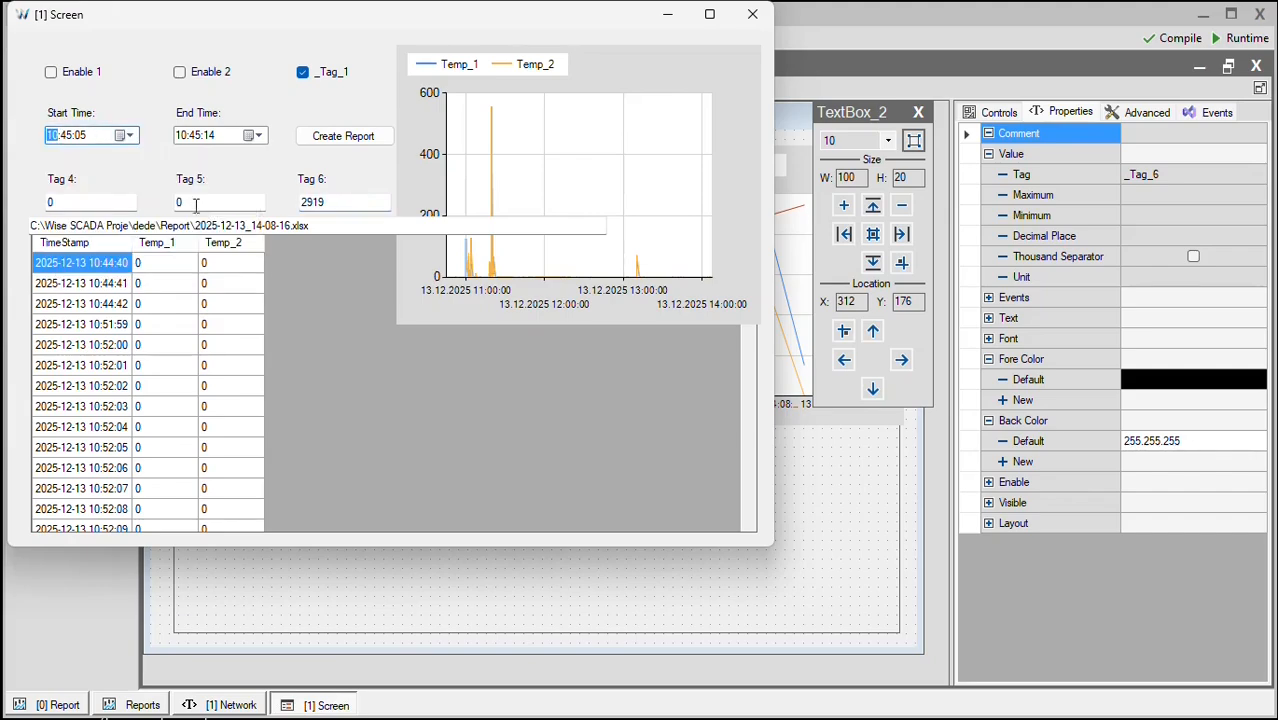
{"action": "type", "text": "12"}
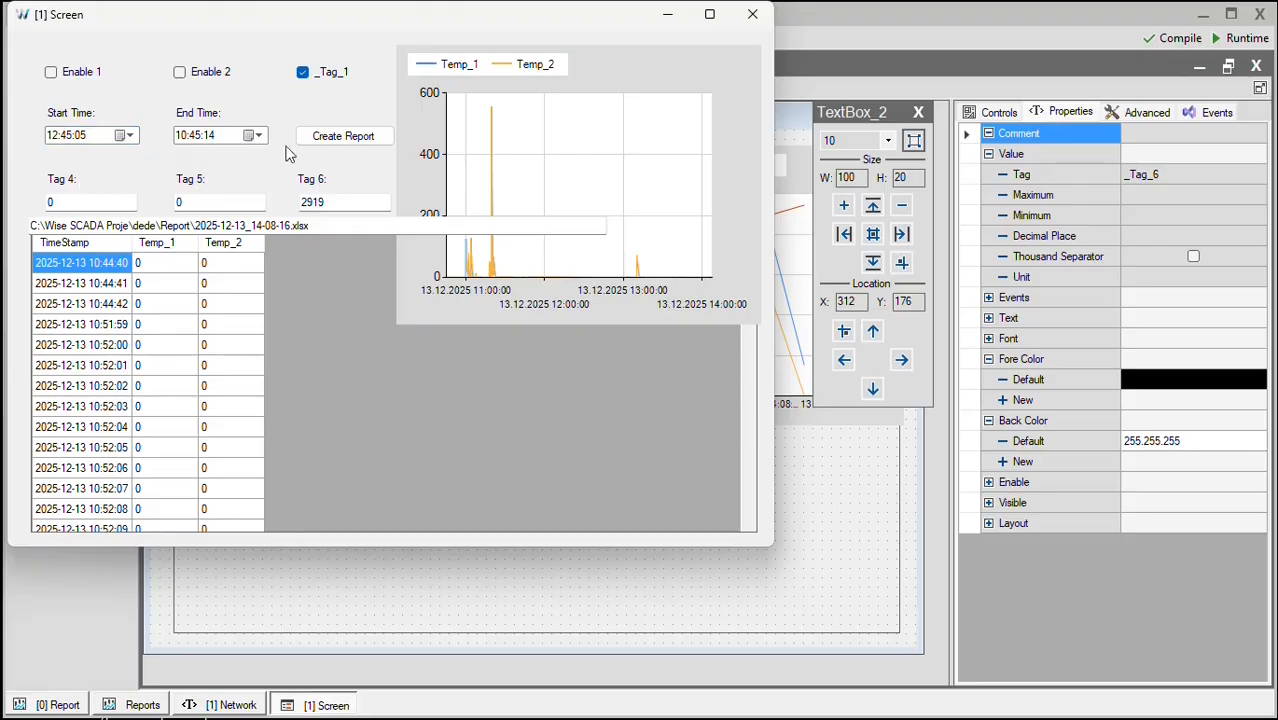
{"action": "left_click", "coordinate": [331, 140]}
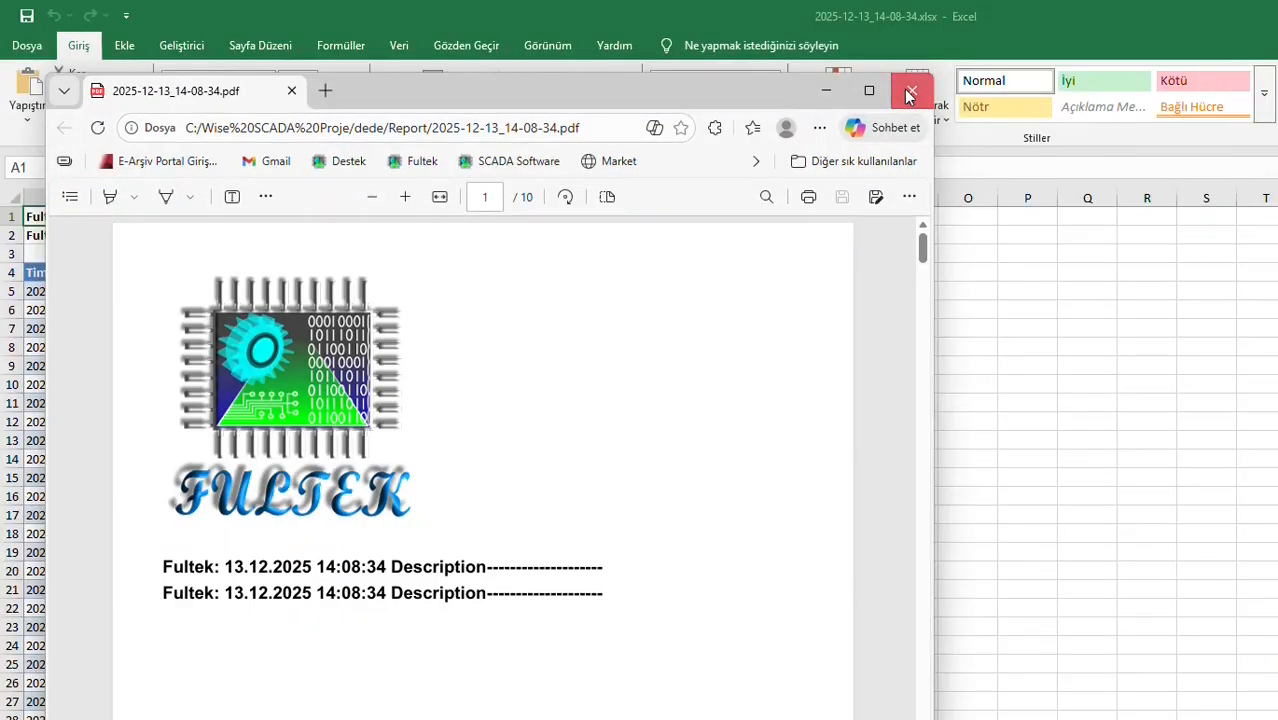
{"action": "left_click", "coordinate": [910, 93]}
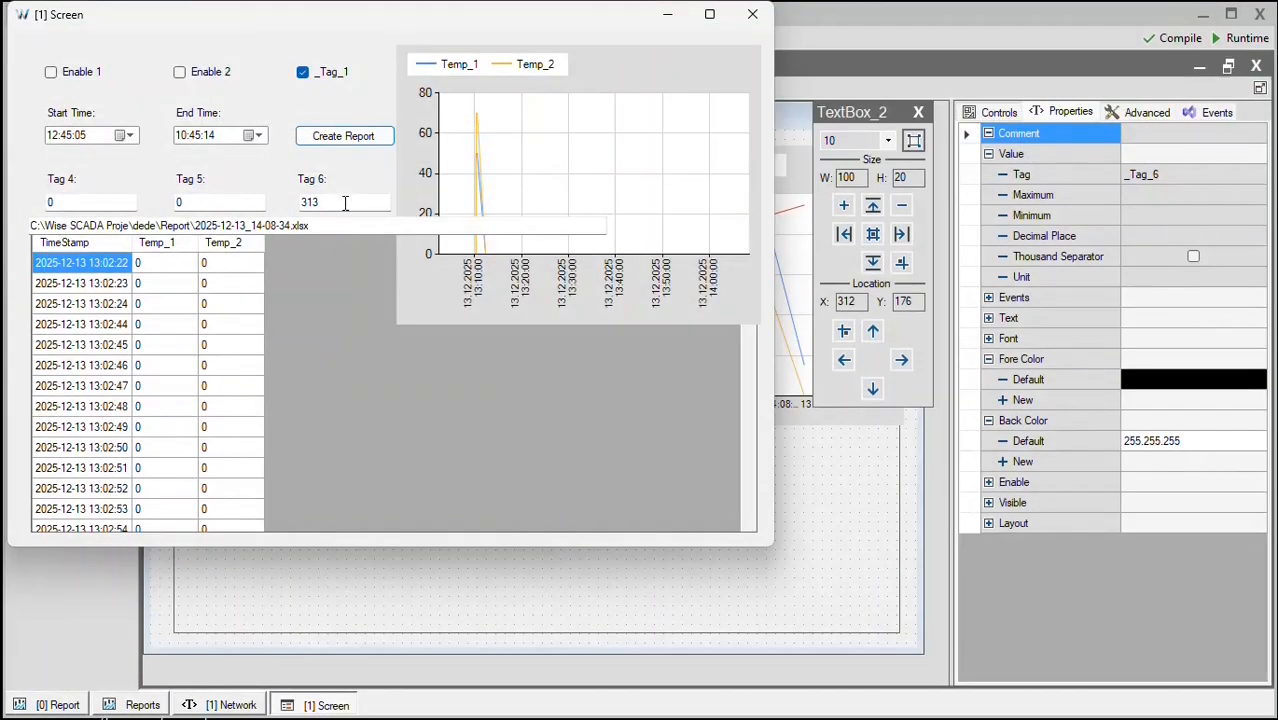
- Examine the updated Tag 6 result count and last recorded file path, and close the running screen
{"action": "left_click", "coordinate": [344, 203]}
{"action": "double_click", "coordinate": [341, 204]}
{"action": "left_click", "coordinate": [358, 177]}
{"action": "left_click", "coordinate": [332, 224]}
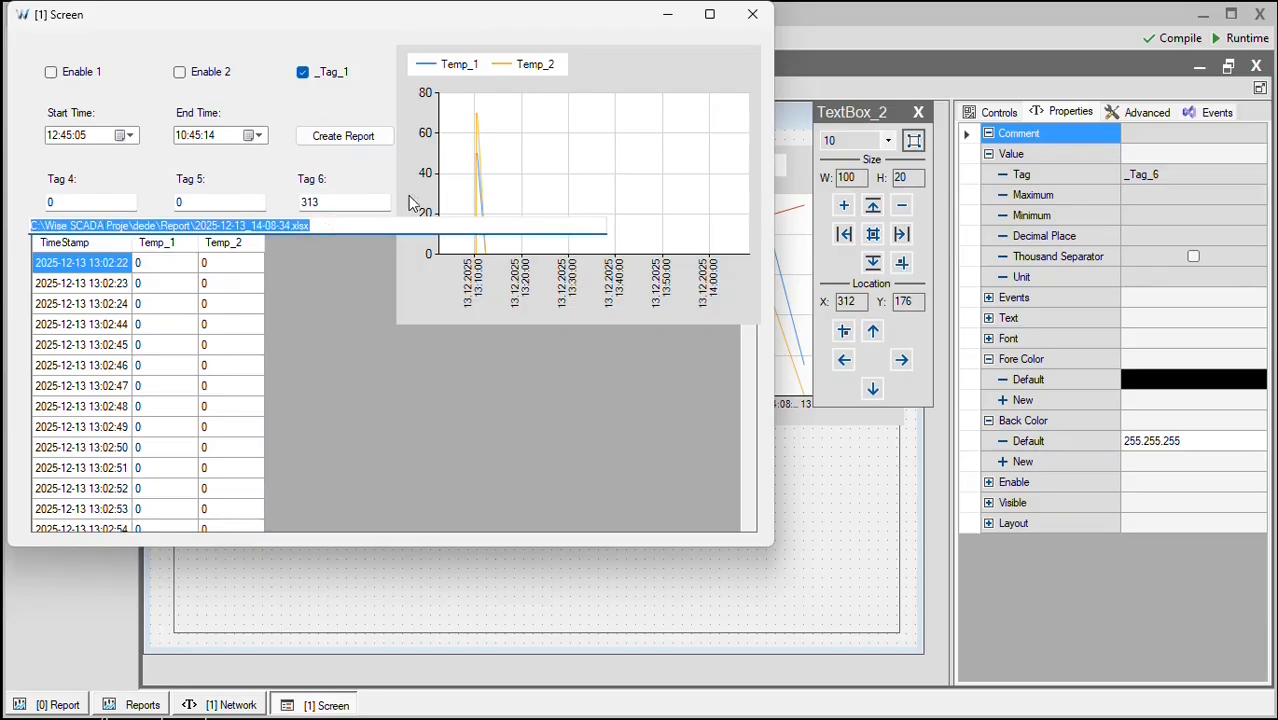
{"action": "left_click", "coordinate": [752, 14]}
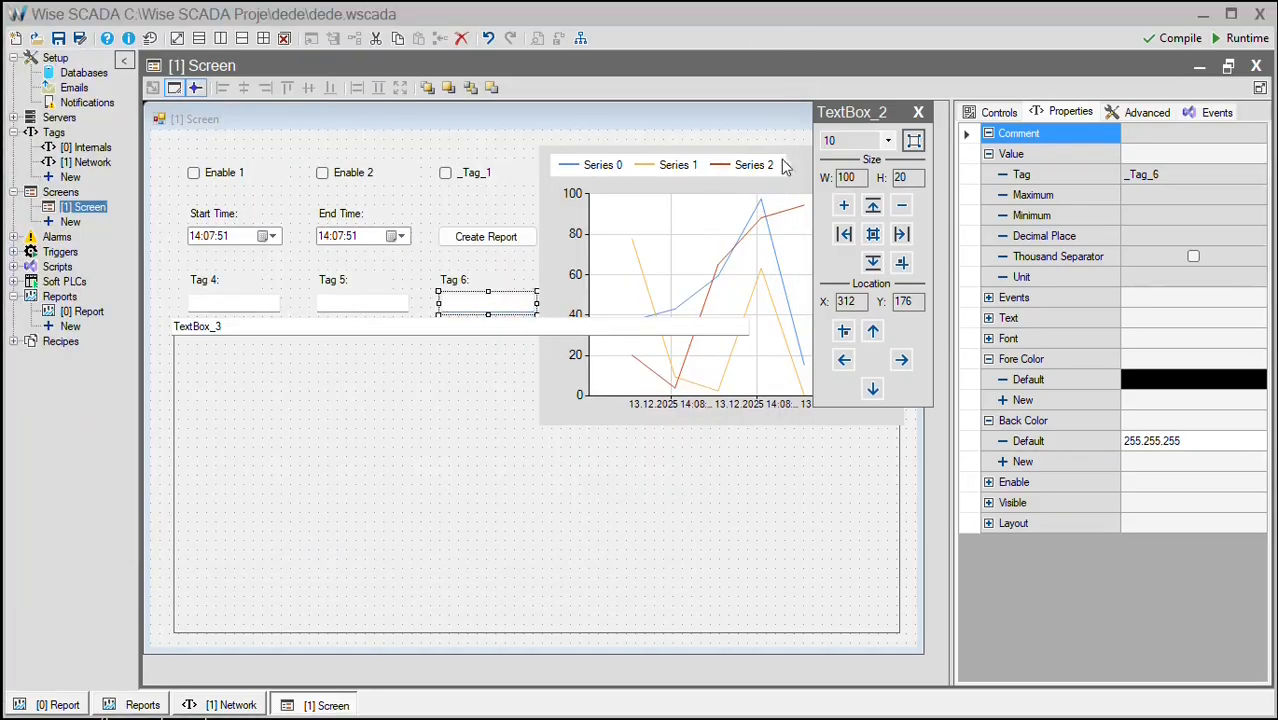
- Create a new trigger page under Triggers and add its first trigger row
{"action": "left_click", "coordinate": [66, 708]}
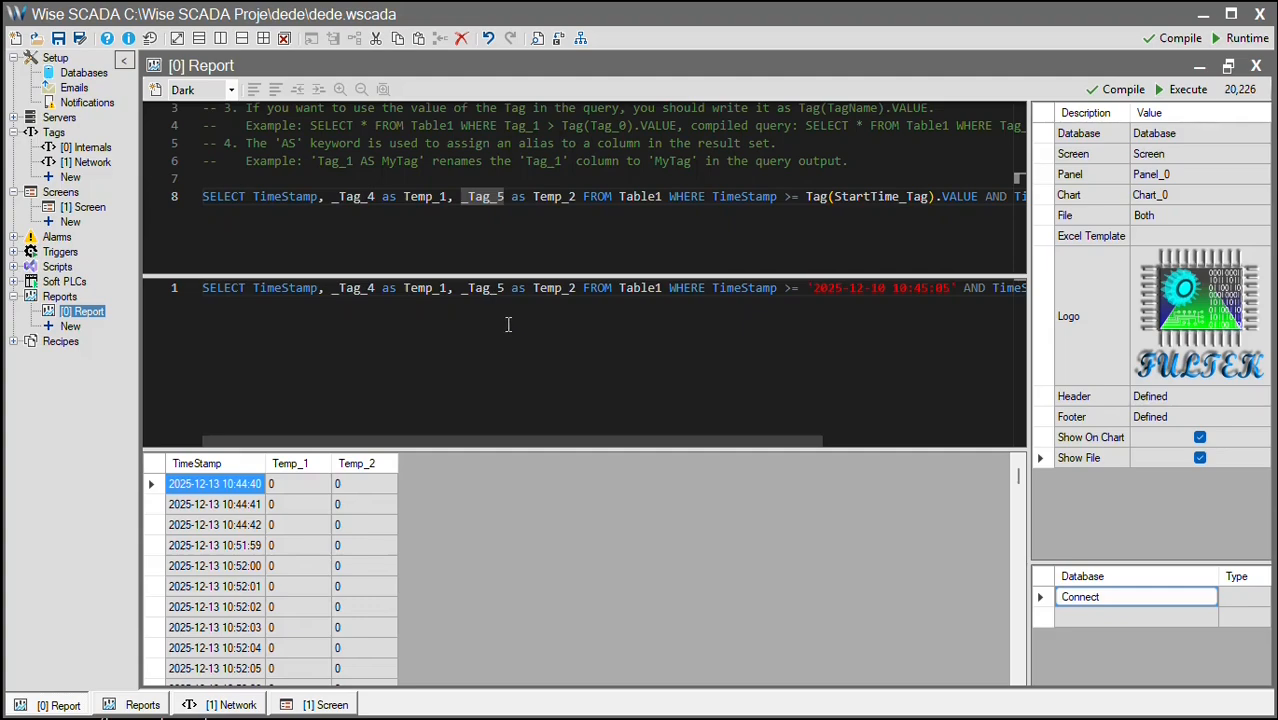
{"action": "left_click", "coordinate": [14, 252]}
{"action": "left_click", "coordinate": [66, 267]}
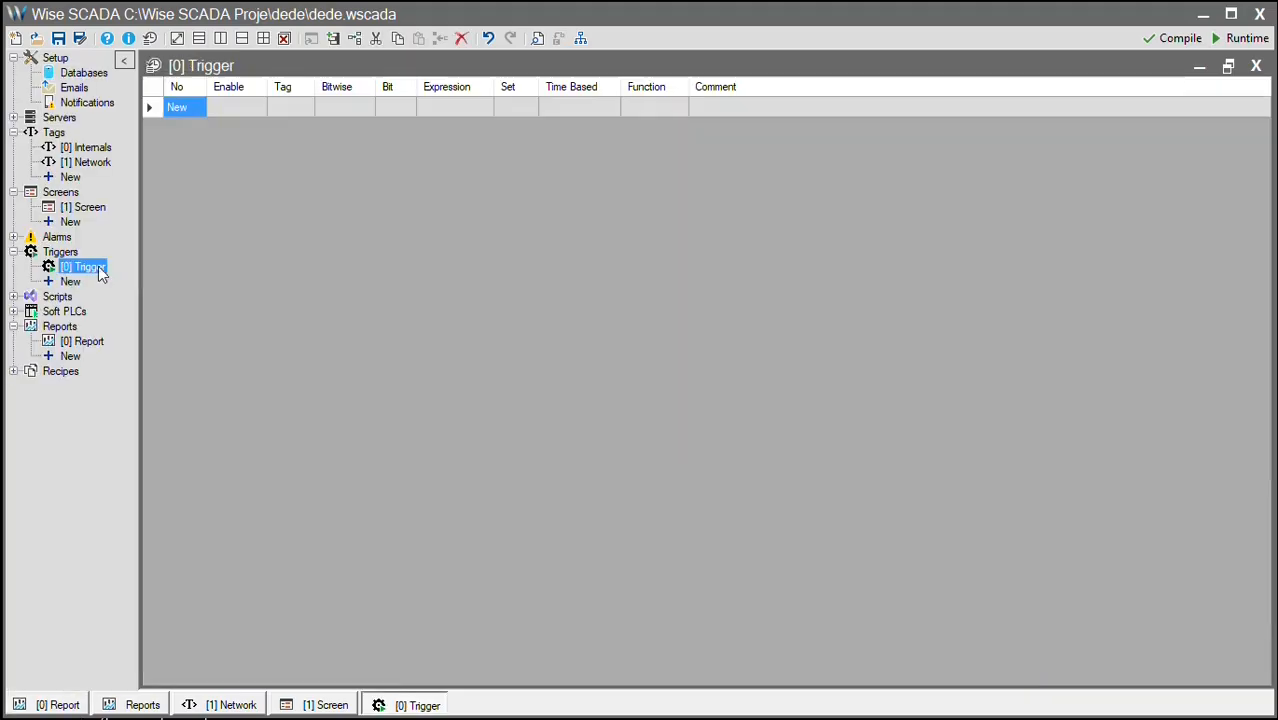
{"action": "left_click", "coordinate": [193, 108]}
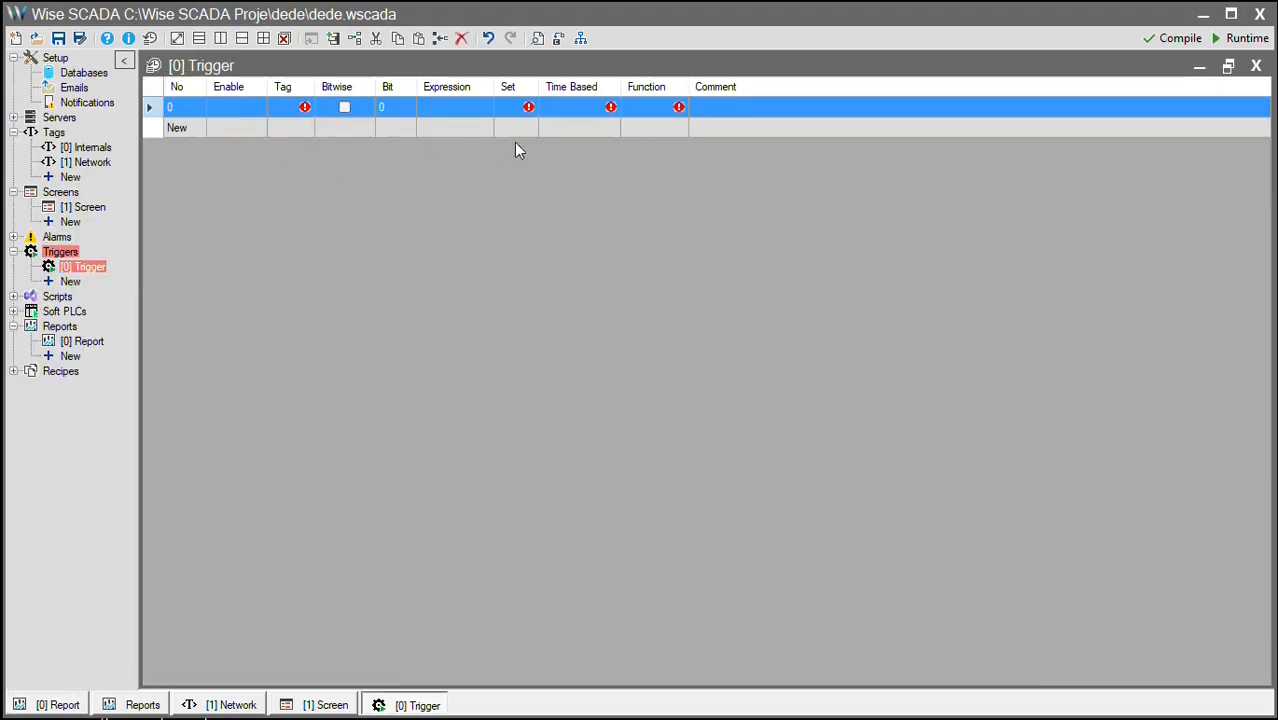
- Make trigger 0 time based with the pattern XX.XX.XXXX XX:XX:XX
{"action": "left_click", "coordinate": [592, 107]}
{"action": "left_click", "coordinate": [592, 107]}
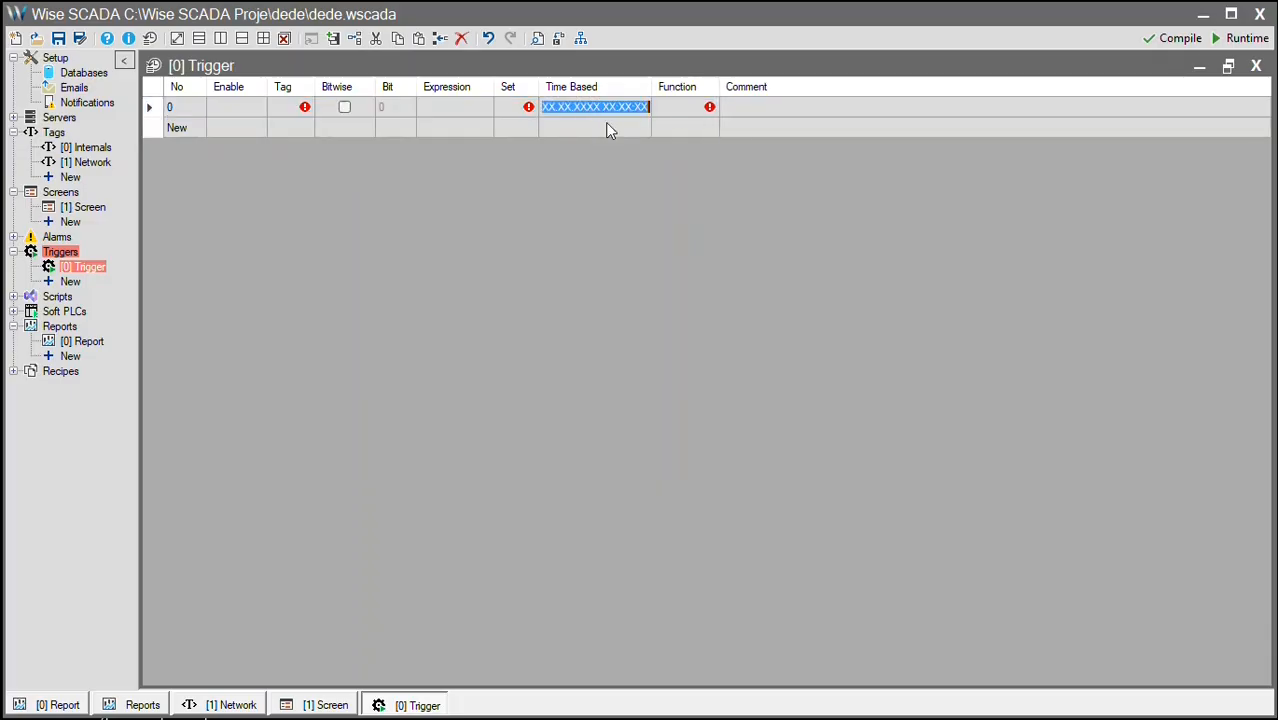
{"action": "left_click", "coordinate": [605, 127]}
{"action": "left_click", "coordinate": [610, 109]}
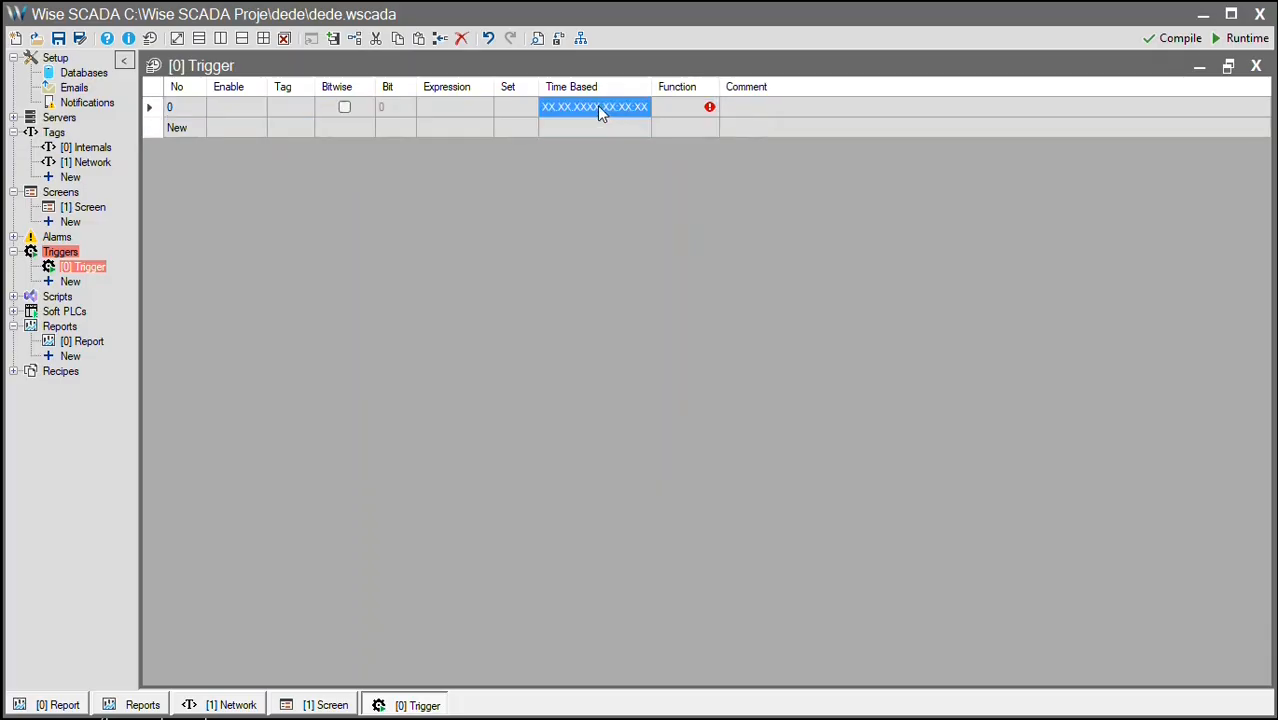
- Set the last seconds digit of trigger 0's time pattern to 0, giving XX.XX.XXXX XX:XX:X0
{"action": "left_click", "coordinate": [597, 108]}
{"action": "left_click", "coordinate": [605, 108]}
{"action": "left_click_drag", "start_coordinate": [605, 108], "coordinate": [615, 110]}
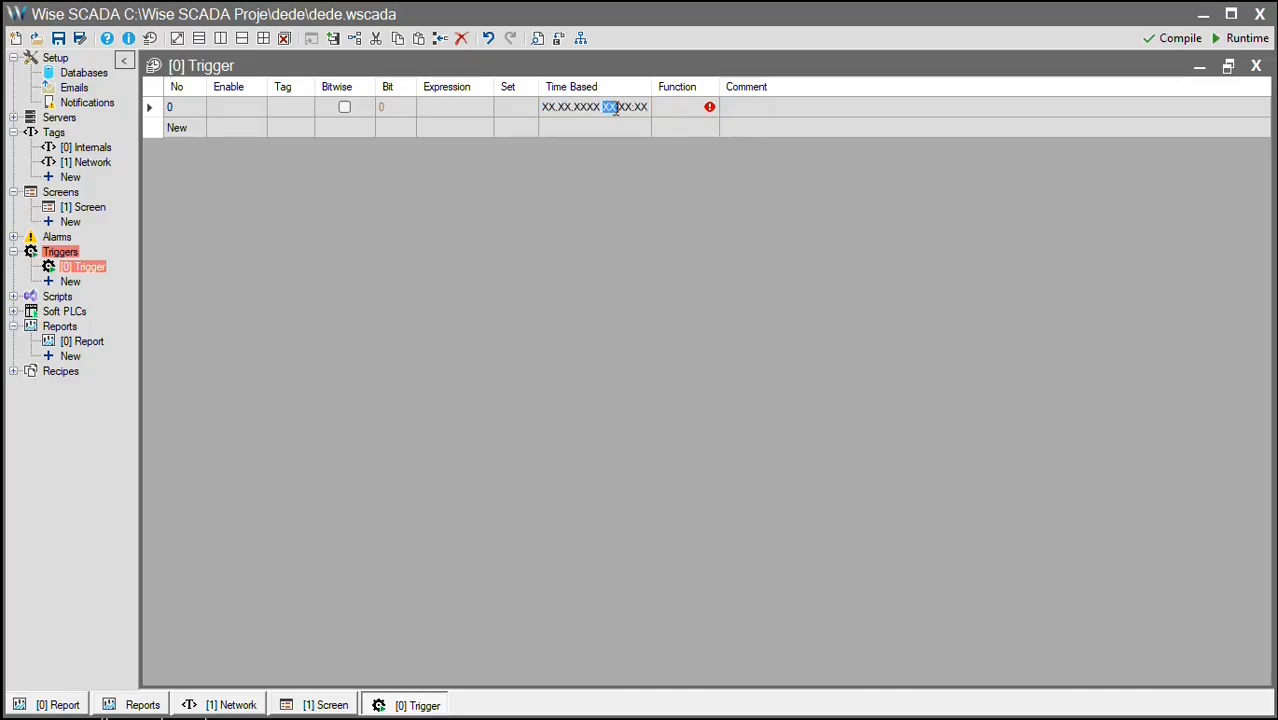
{"action": "left_click", "coordinate": [643, 108]}
{"action": "type", "text": "0"}
{"action": "key", "text": "Return"}
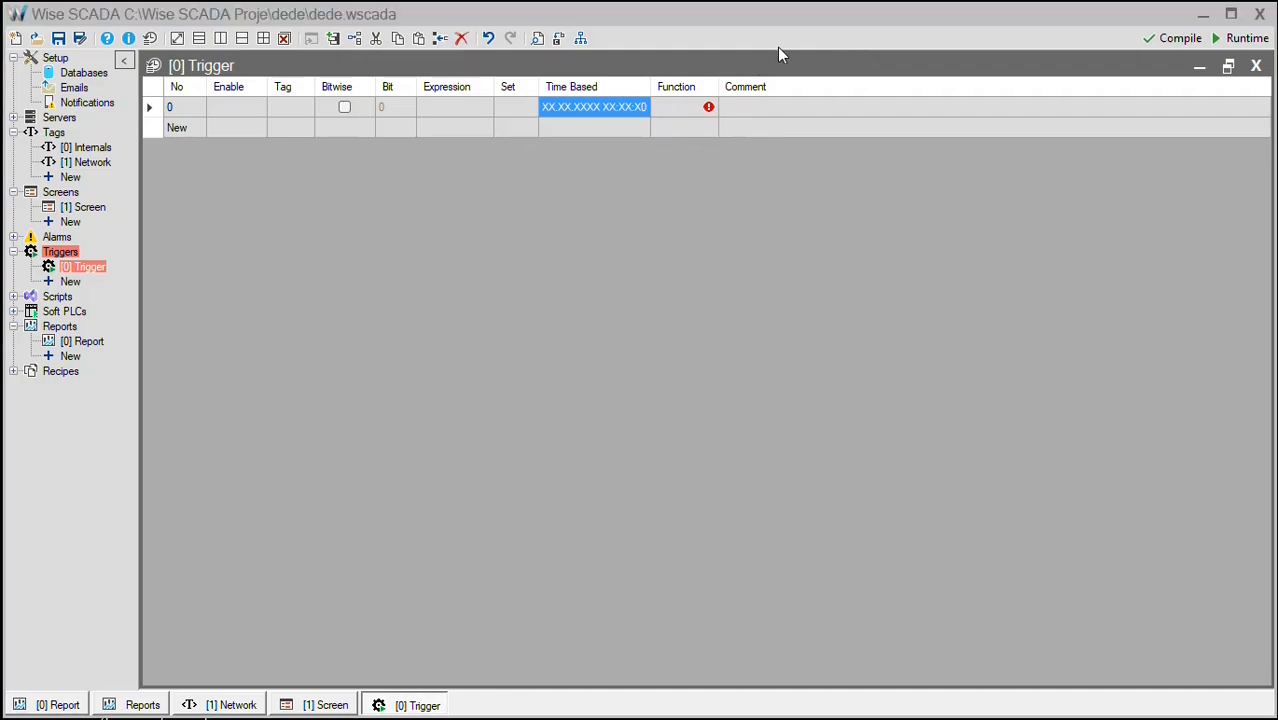
- Change trigger 0's time pattern to XX.XX.XXXX 00:00:00 so it fires daily at midnight
{"action": "left_click", "coordinate": [641, 109]}
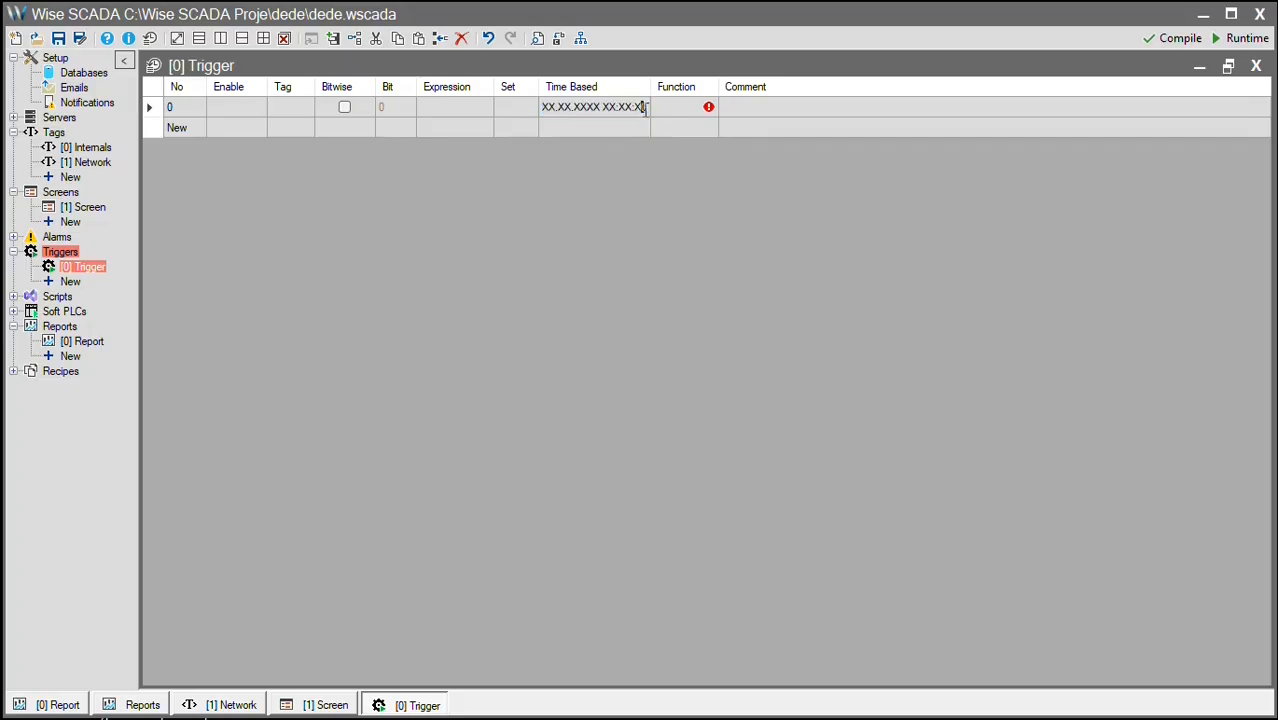
{"action": "key", "text": "BackSpace"}
{"action": "key", "text": "BackSpace"}
{"action": "key", "text": "BackSpace"}
{"action": "key", "text": "BackSpace"}
{"action": "key", "text": "BackSpace"}
{"action": "key", "text": "BackSpace"}
{"action": "key", "text": "BackSpace"}
{"action": "key", "text": "BackSpace"}
{"action": "key", "text": "BackSpace"}
{"action": "type", "text": "00:00:00"}
{"action": "key", "text": "Return"}
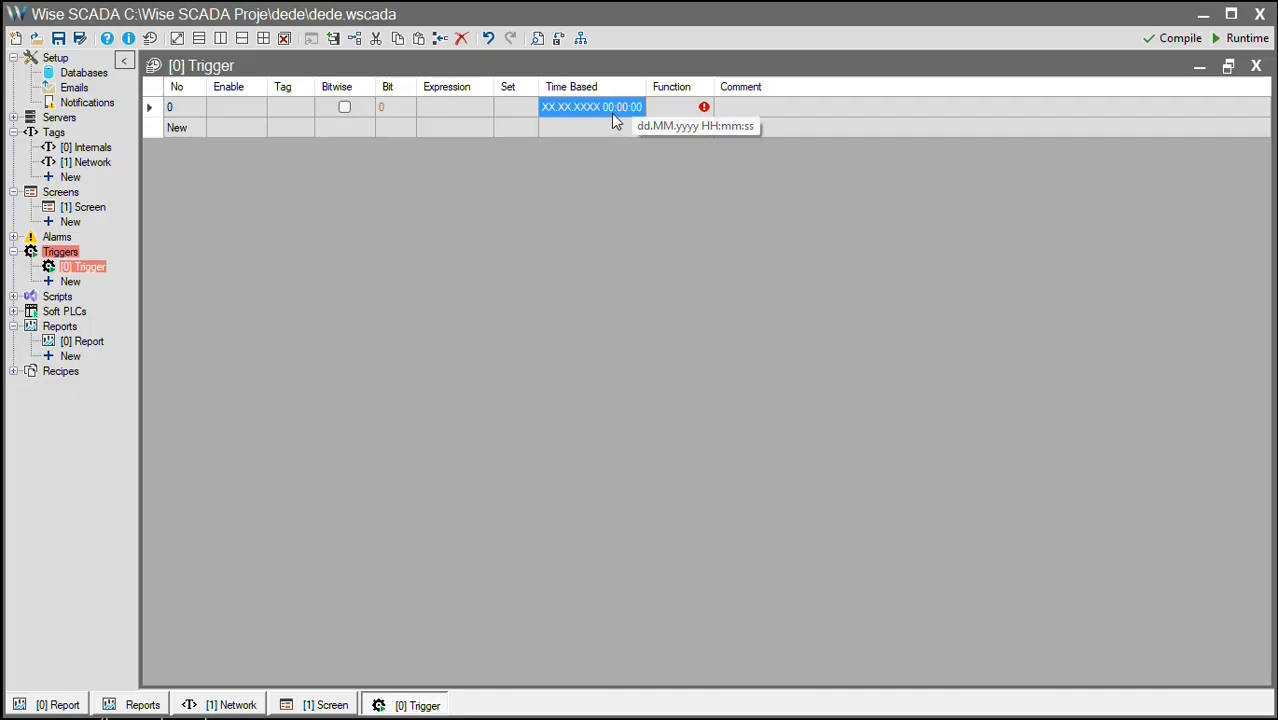
- Add a Tag function to trigger 0 that sets EndTime_Tag equal to Now
{"action": "left_click", "coordinate": [665, 115]}
{"action": "left_click", "coordinate": [667, 117]}
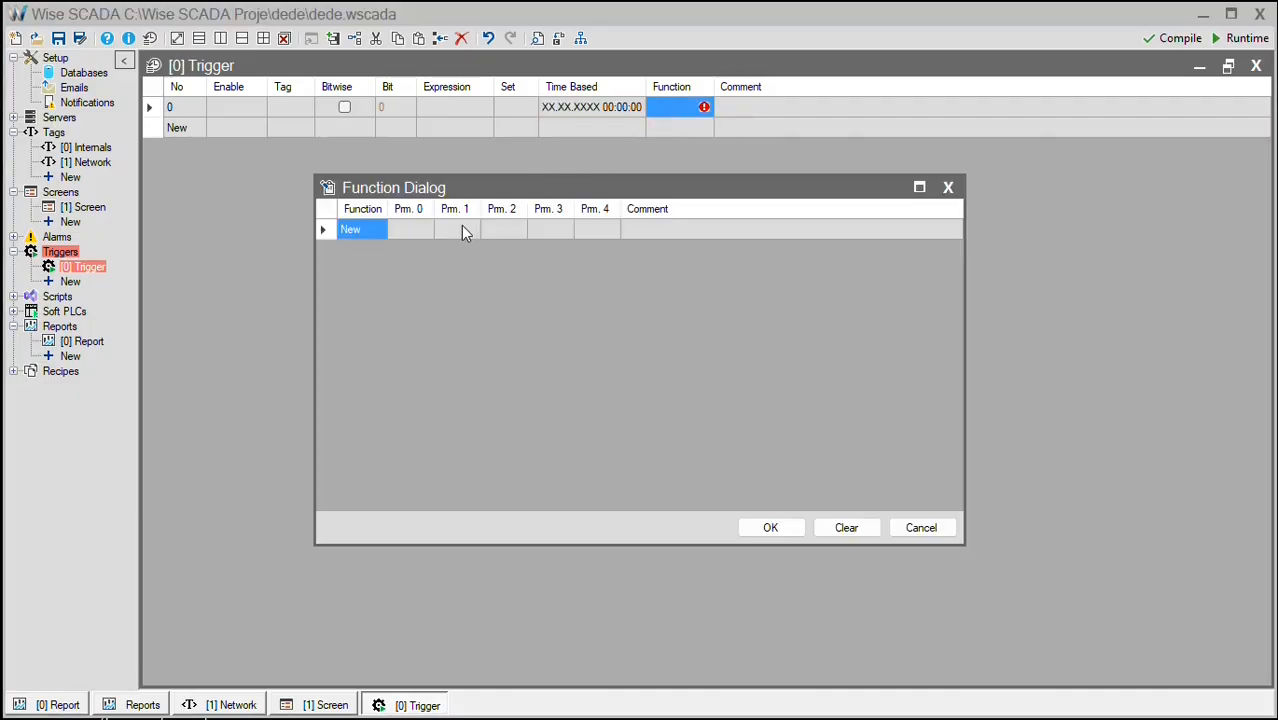
{"action": "left_click", "coordinate": [381, 230]}
{"action": "left_click", "coordinate": [412, 232]}
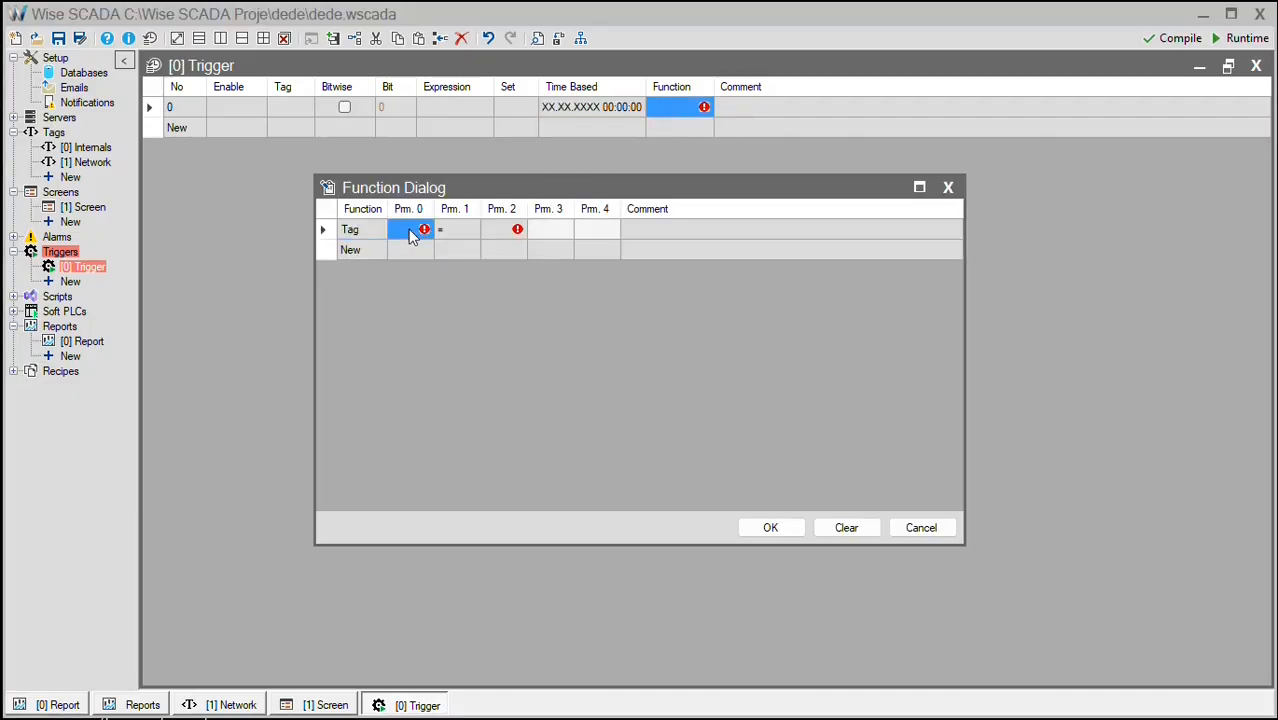
{"action": "left_click", "coordinate": [412, 232]}
{"action": "left_click", "coordinate": [534, 601]}
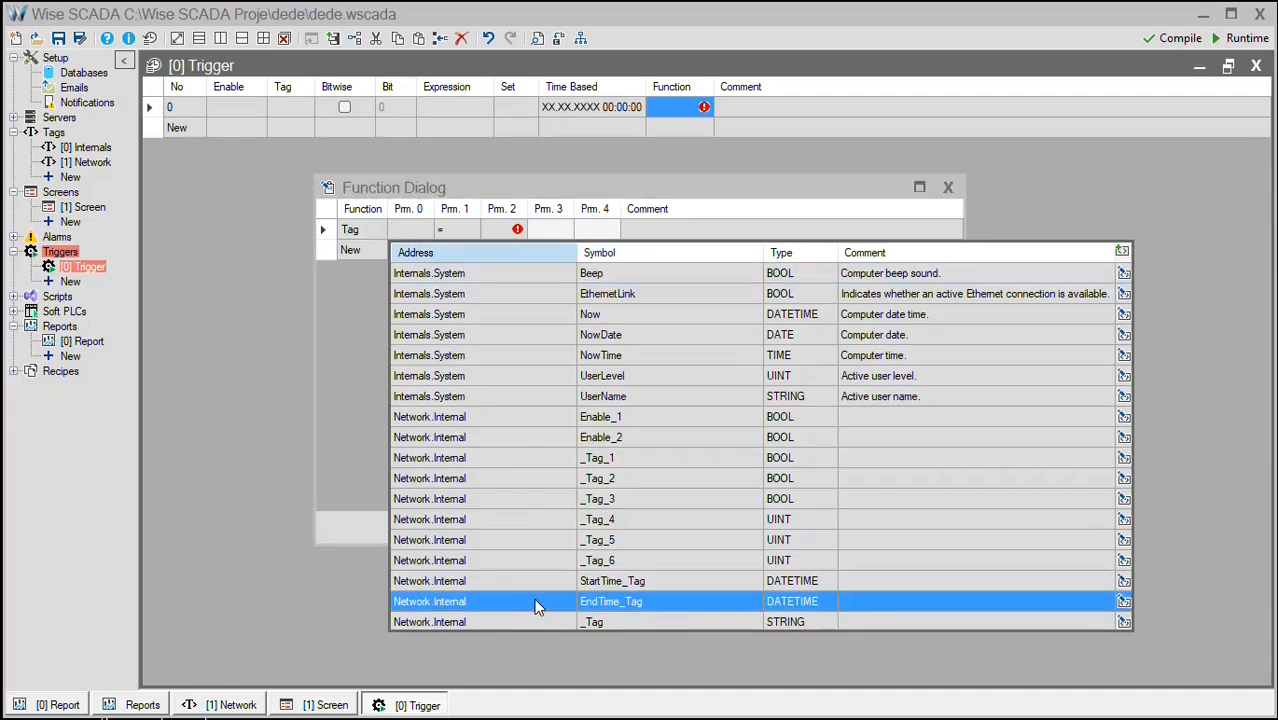
{"action": "left_click", "coordinate": [526, 233]}
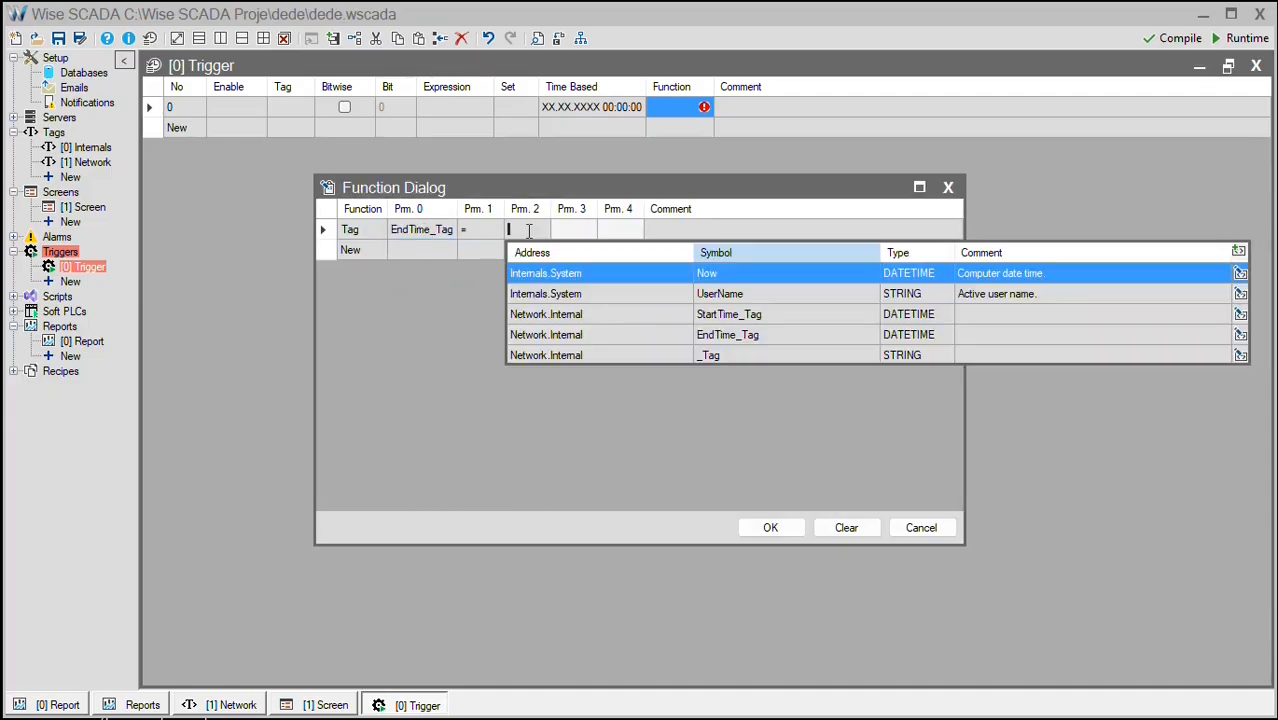
{"action": "left_click", "coordinate": [640, 278]}
{"action": "left_click", "coordinate": [638, 276]}
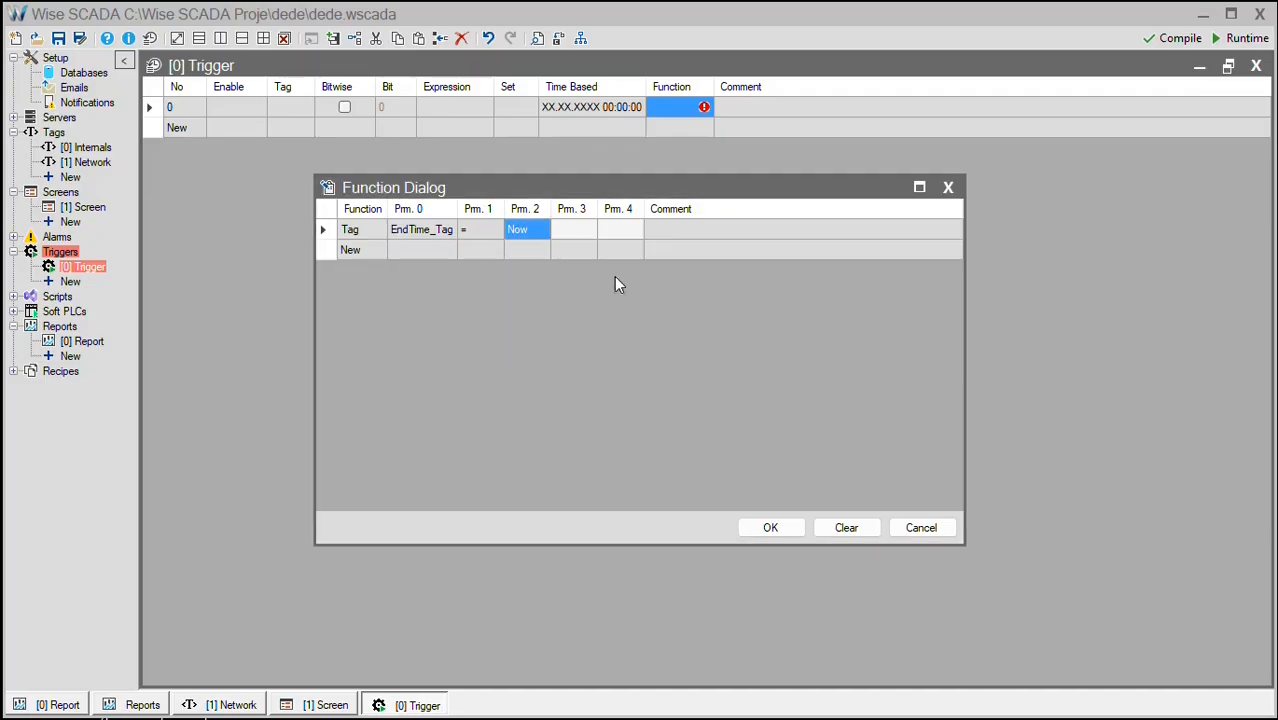
- Add a second function row of type Report that runs the report named Report
{"action": "left_click", "coordinate": [370, 251]}
{"action": "left_click", "coordinate": [371, 251]}
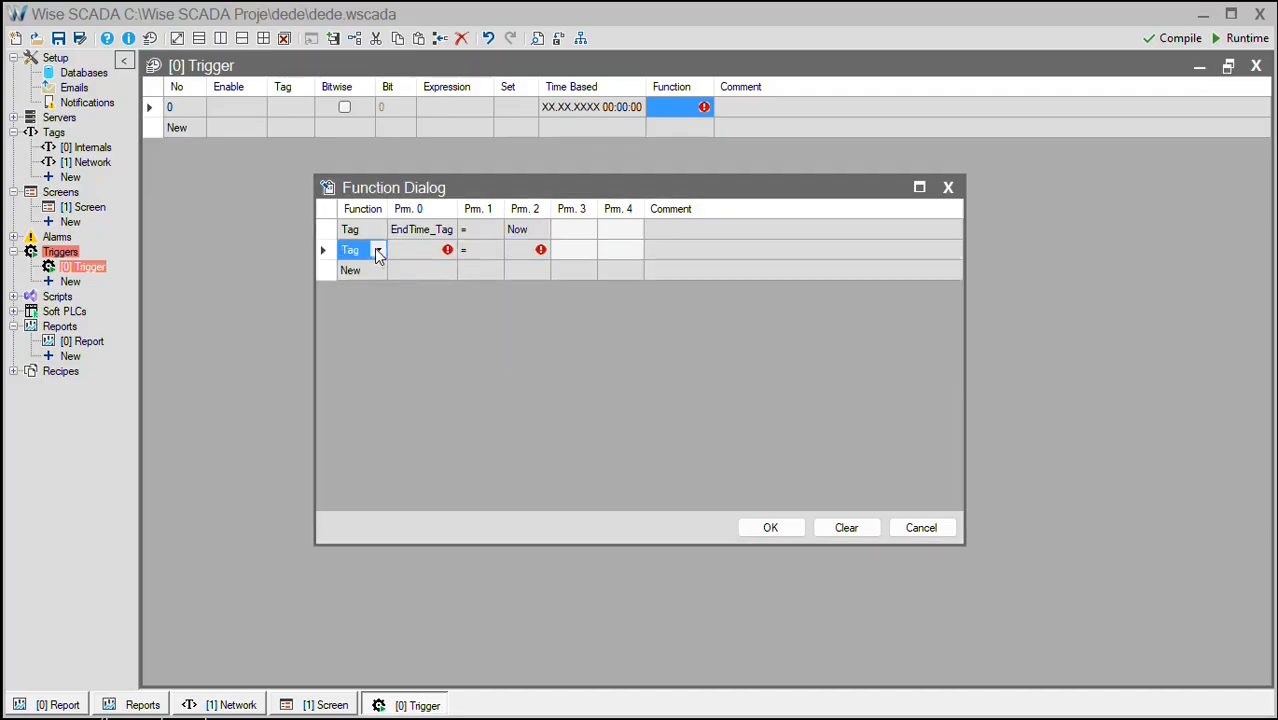
{"action": "left_click", "coordinate": [378, 252]}
{"action": "left_click", "coordinate": [378, 305]}
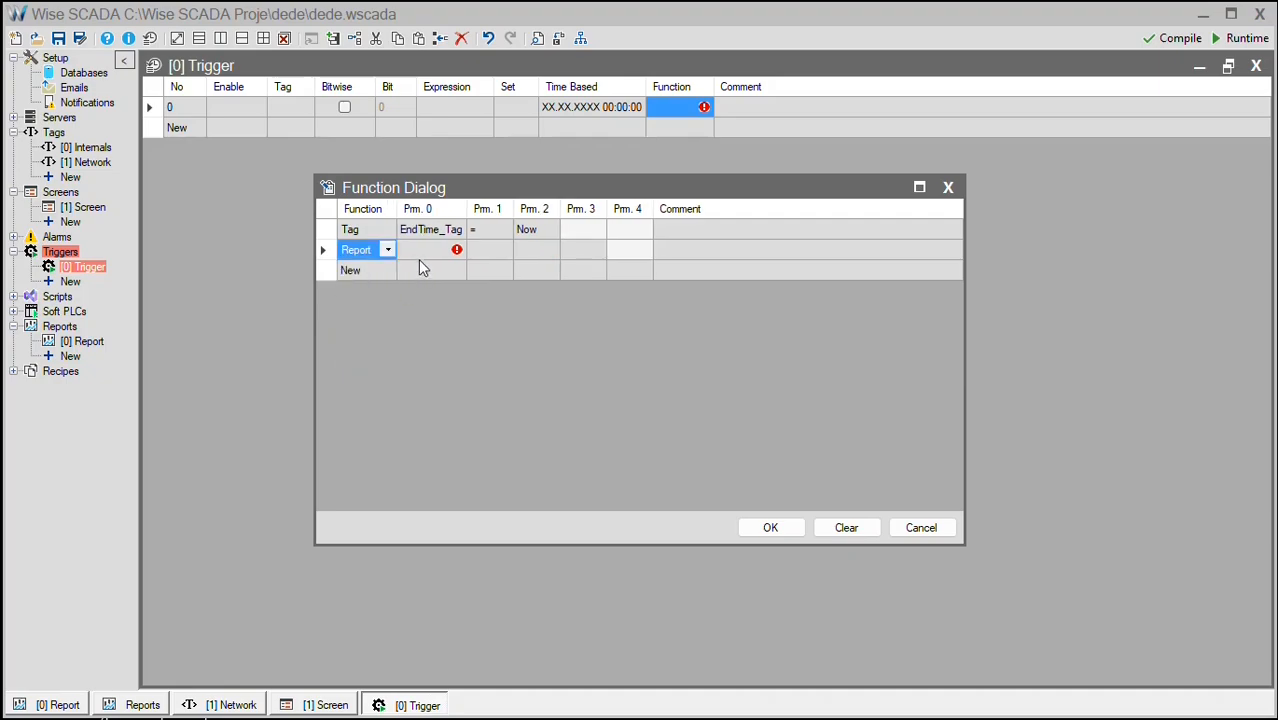
{"action": "left_click", "coordinate": [427, 252]}
{"action": "left_click", "coordinate": [443, 288]}
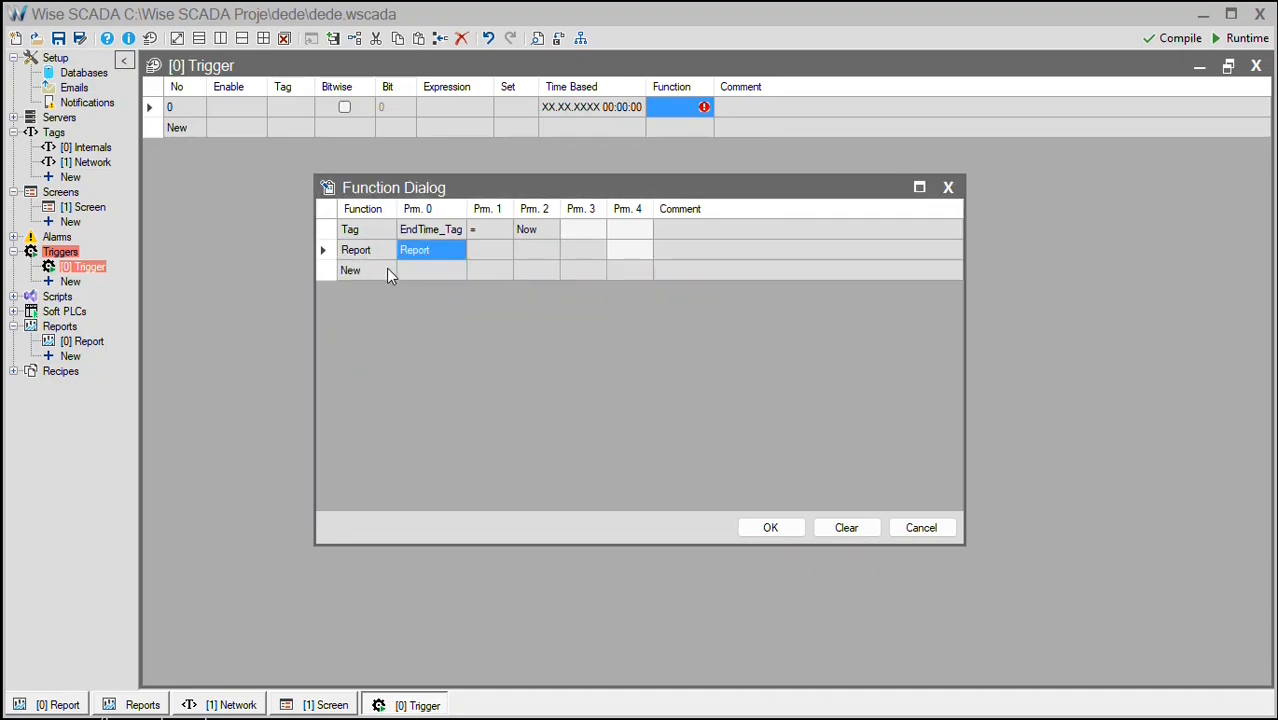
- Add a third function row of type Tag that sets StartTime_Tag equal to Now
{"action": "left_click", "coordinate": [388, 271]}
{"action": "left_click", "coordinate": [388, 273]}
{"action": "left_click", "coordinate": [387, 273]}
{"action": "left_click", "coordinate": [418, 272]}
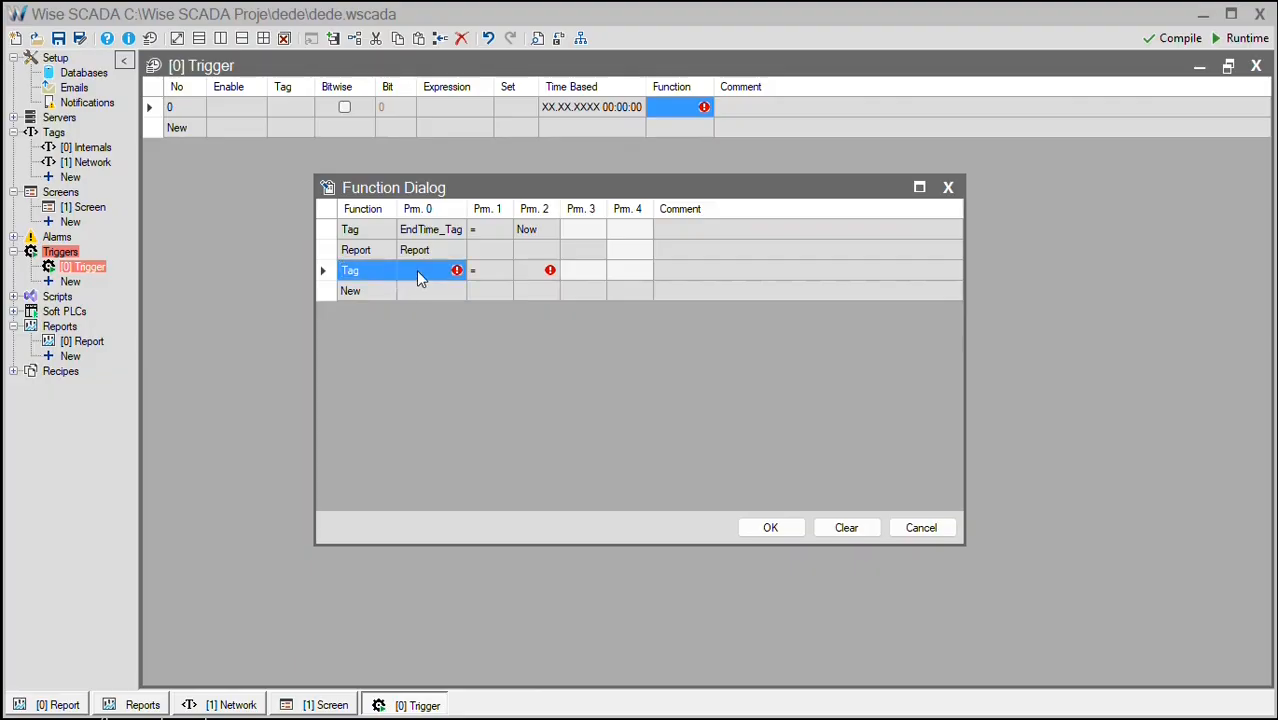
{"action": "left_click", "coordinate": [548, 621]}
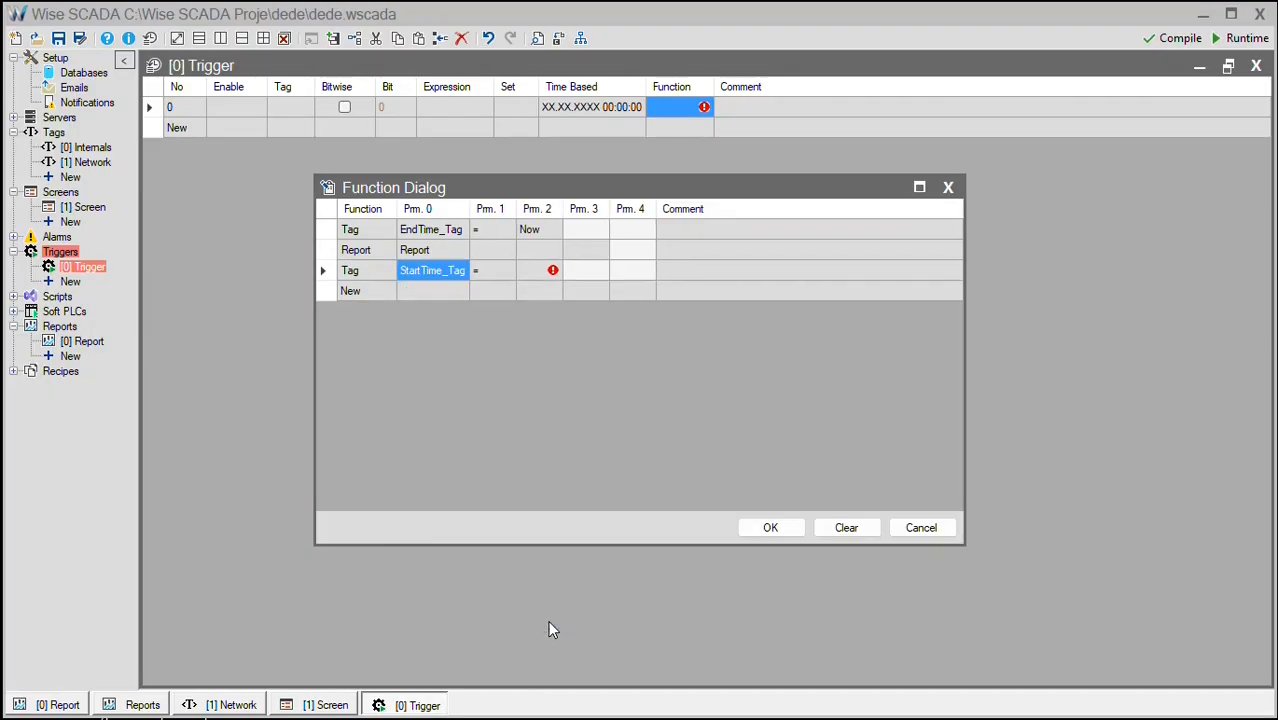
{"action": "left_click", "coordinate": [521, 280]}
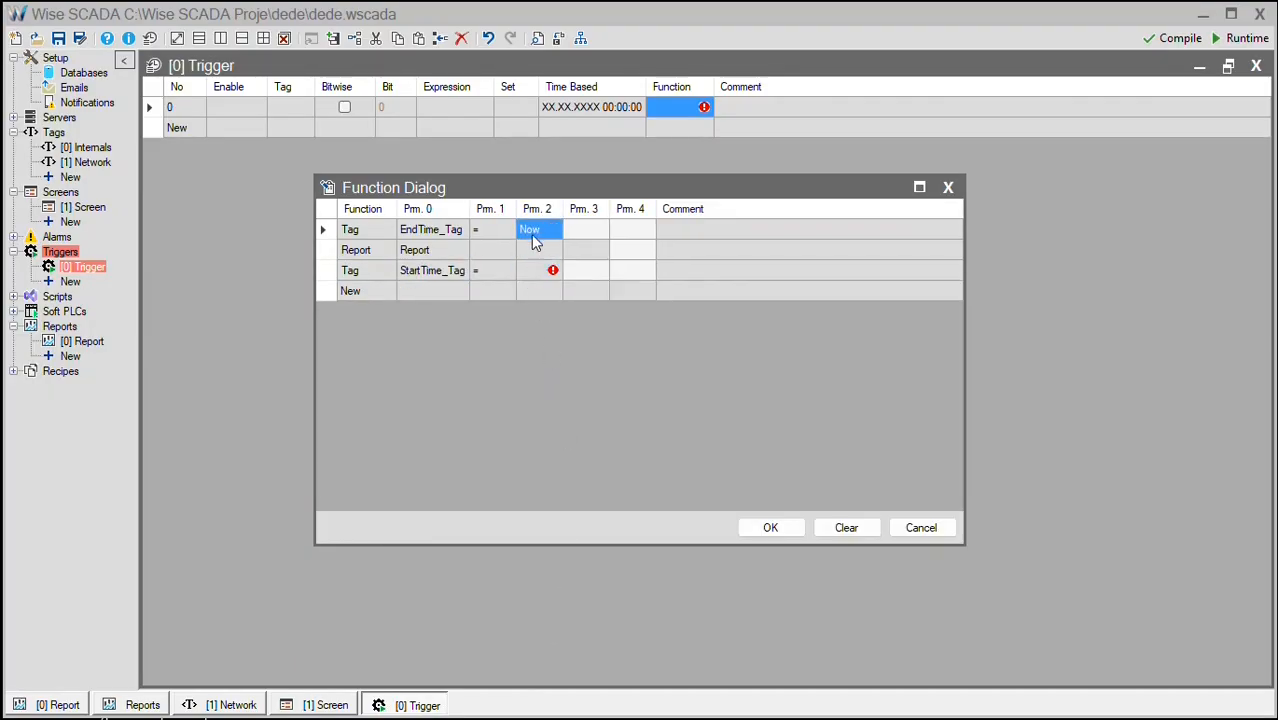
{"action": "left_click", "coordinate": [531, 234]}
{"action": "left_click", "coordinate": [794, 30]}
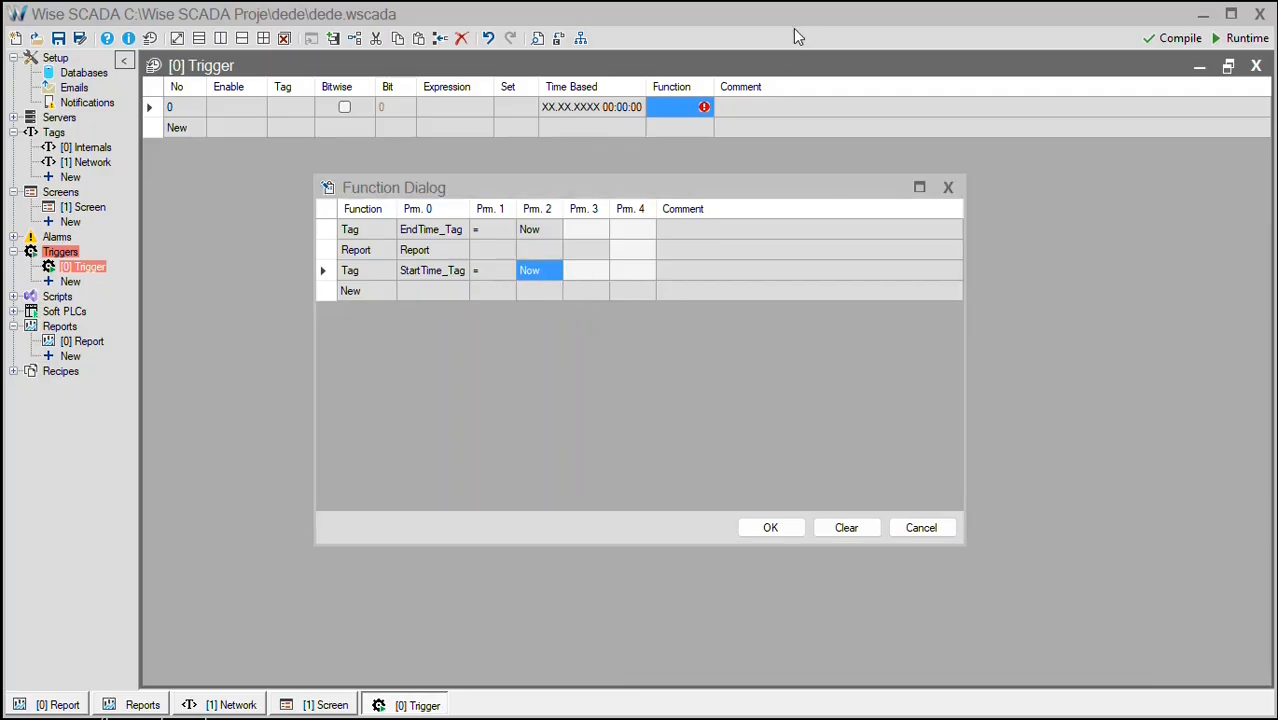
- Review the three function rows in their execution order and accept the function list for trigger 0
{"action": "left_click", "coordinate": [329, 236]}
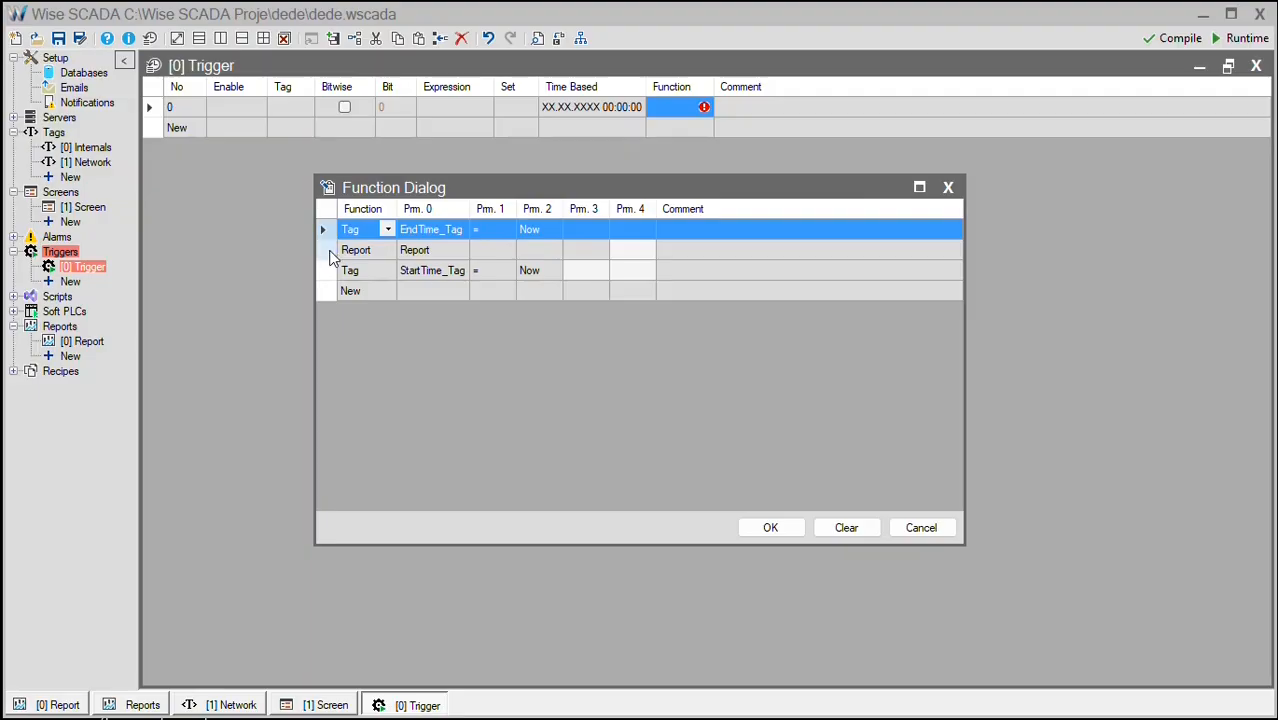
{"action": "left_click", "coordinate": [331, 256]}
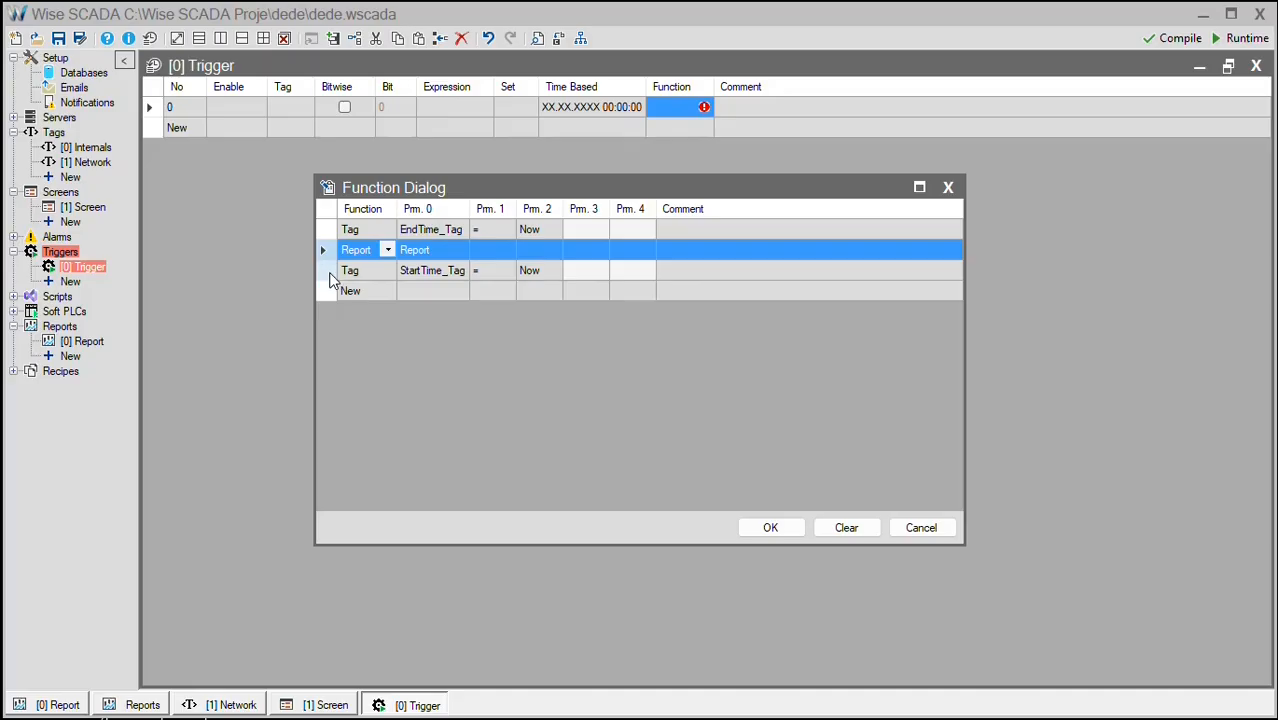
{"action": "left_click", "coordinate": [331, 276]}
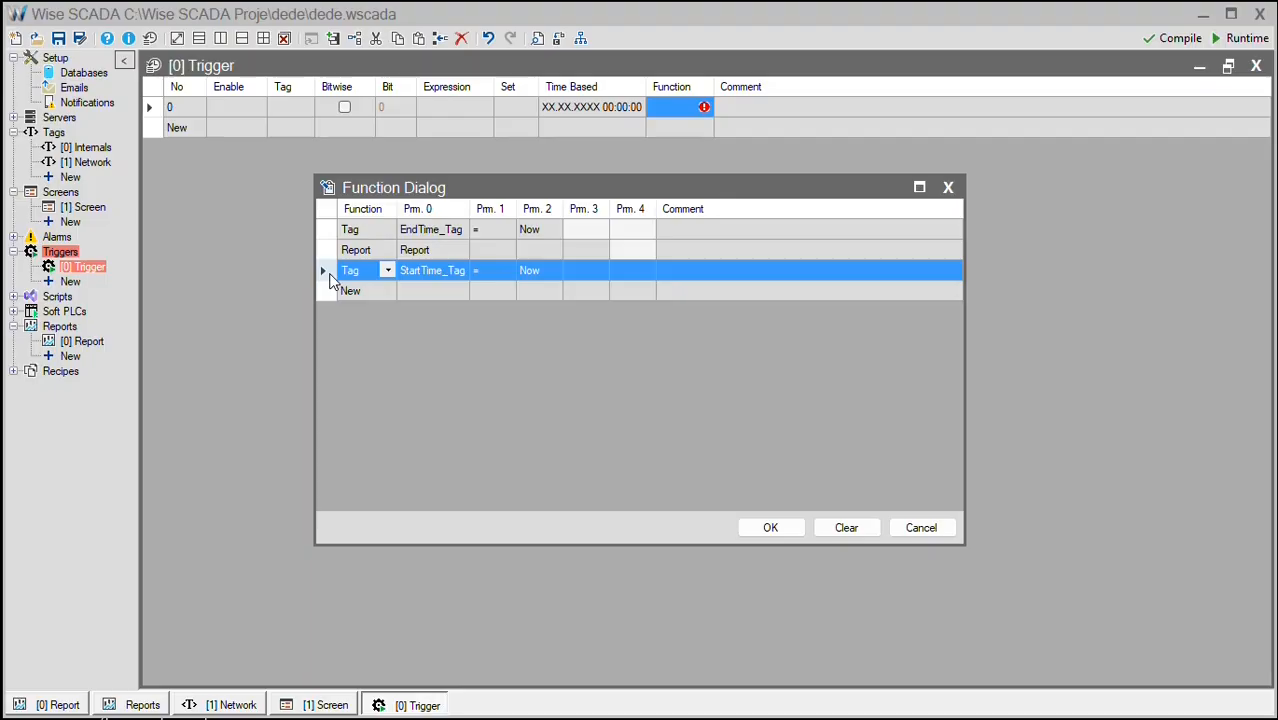
{"action": "left_click", "coordinate": [770, 527]}
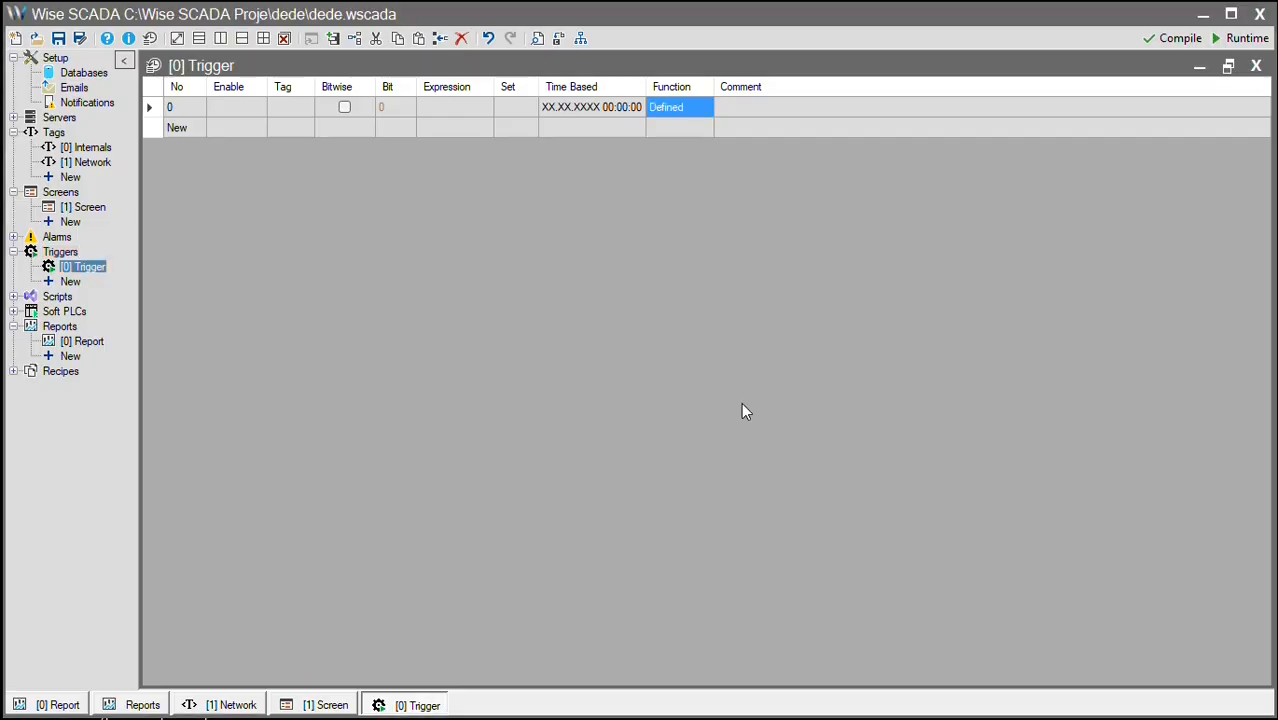